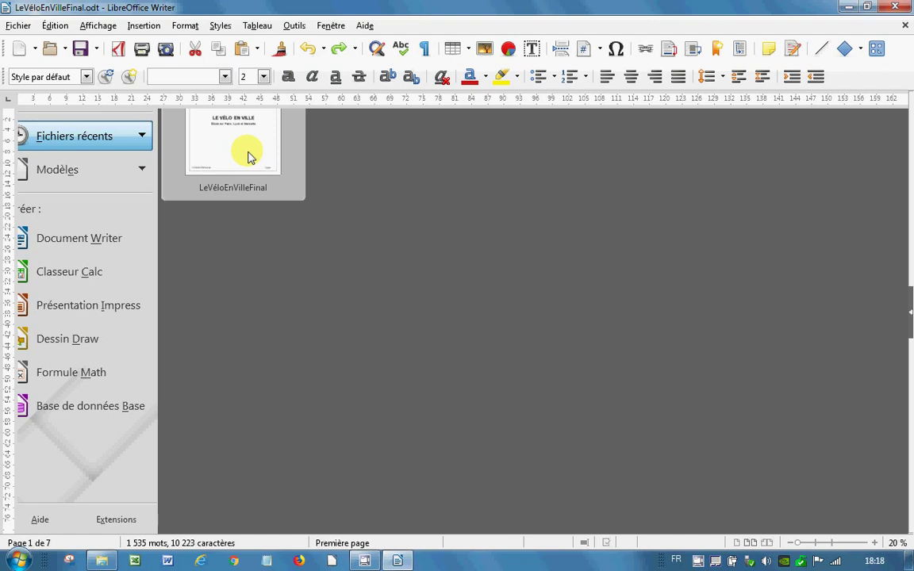
Step: Open the LeVéloEnVilleFinal document and view its print preview as one page, two pages, and a grid of four columns by two rows
click(249, 156)
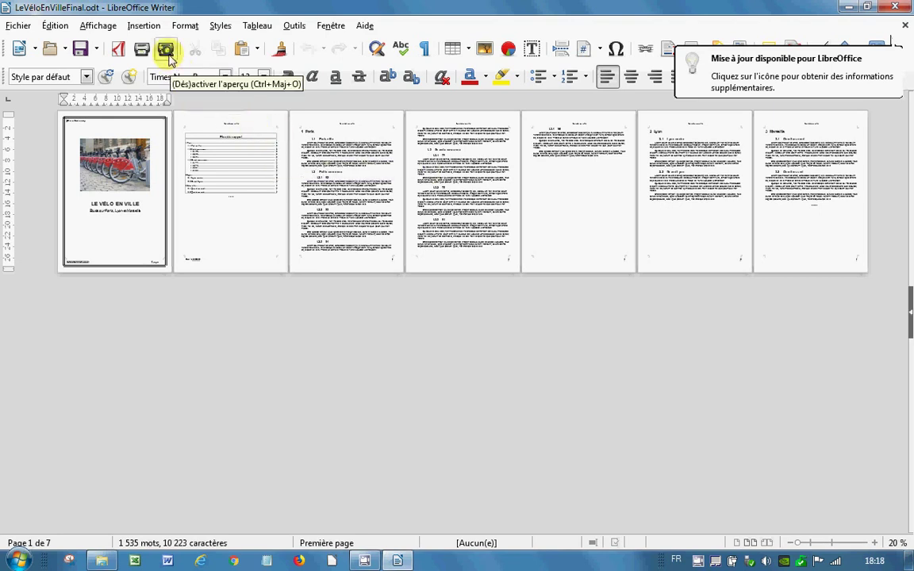
click(168, 54)
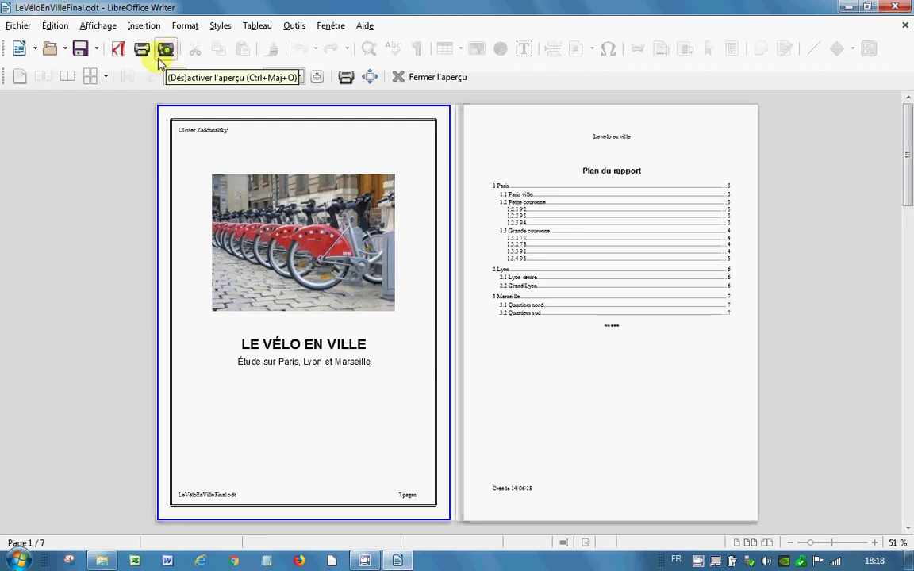
click(19, 77)
click(43, 76)
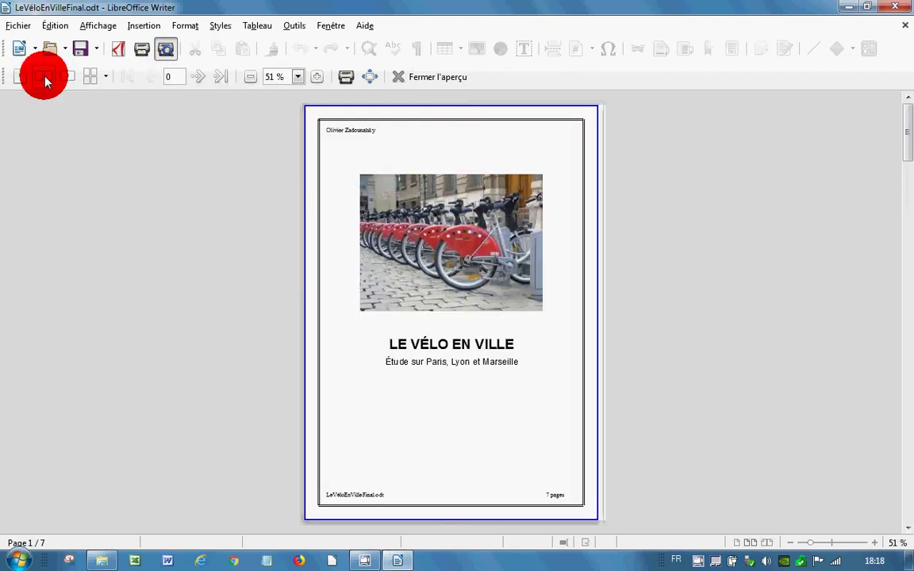
click(89, 76)
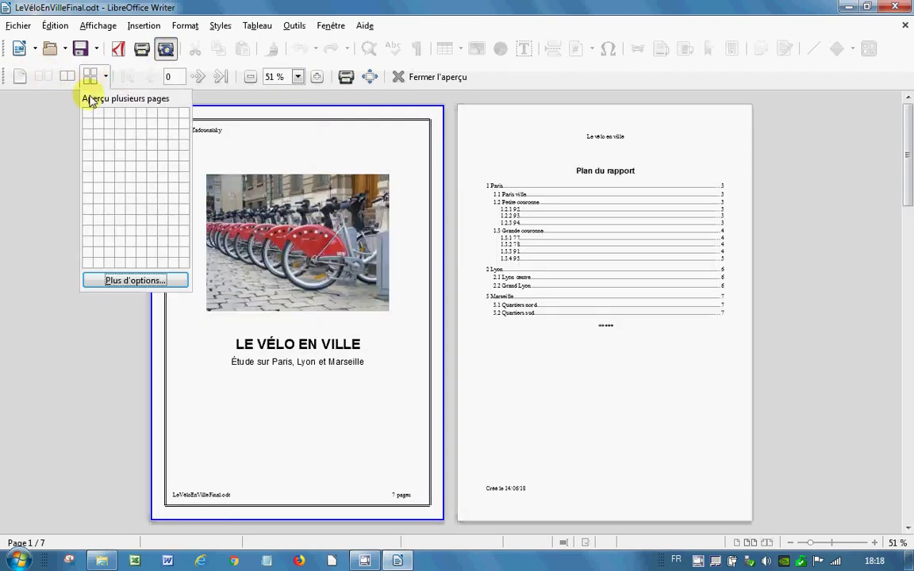
click(117, 127)
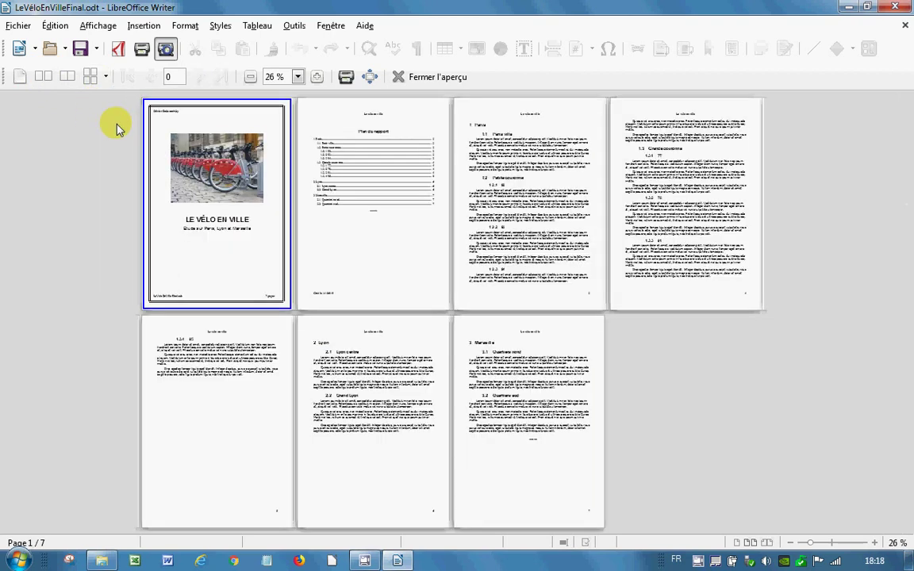
Step: Examine the report's cover, table of contents and chapter pages in the two-page preview, and close the preview
click(43, 76)
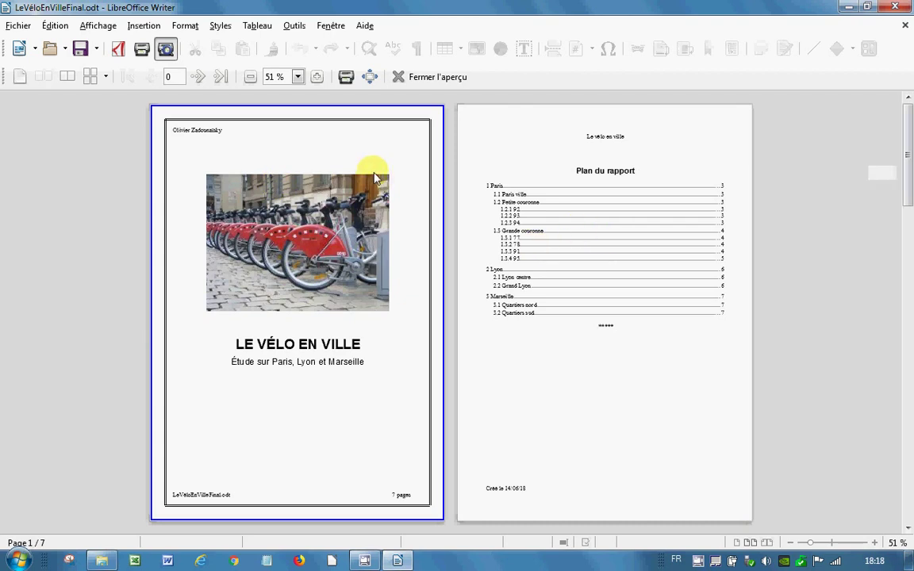
scroll(375, 176, down, 1)
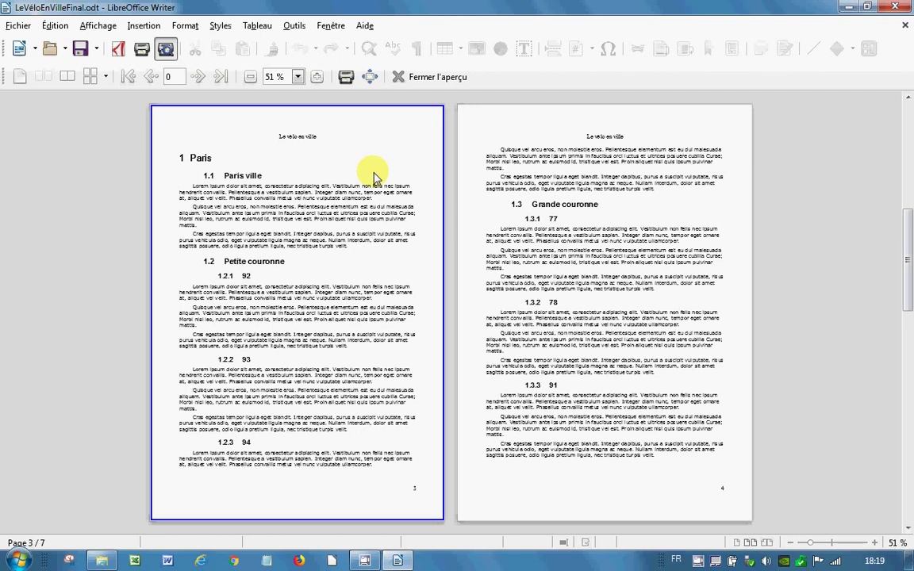
click(417, 78)
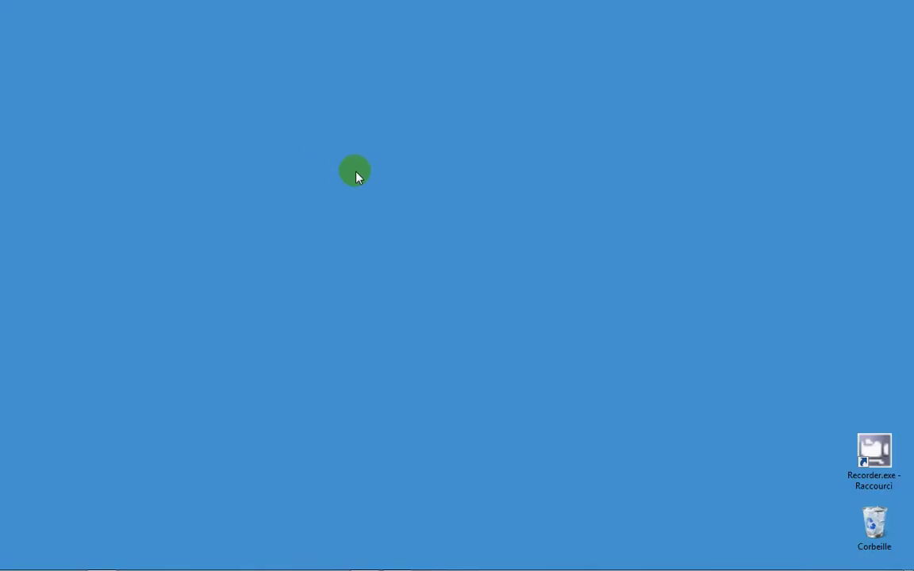
Step: Create a new OpenDocument text file on the desktop, name it LeVéloEnVille.odt, and open it
right_click(355, 176)
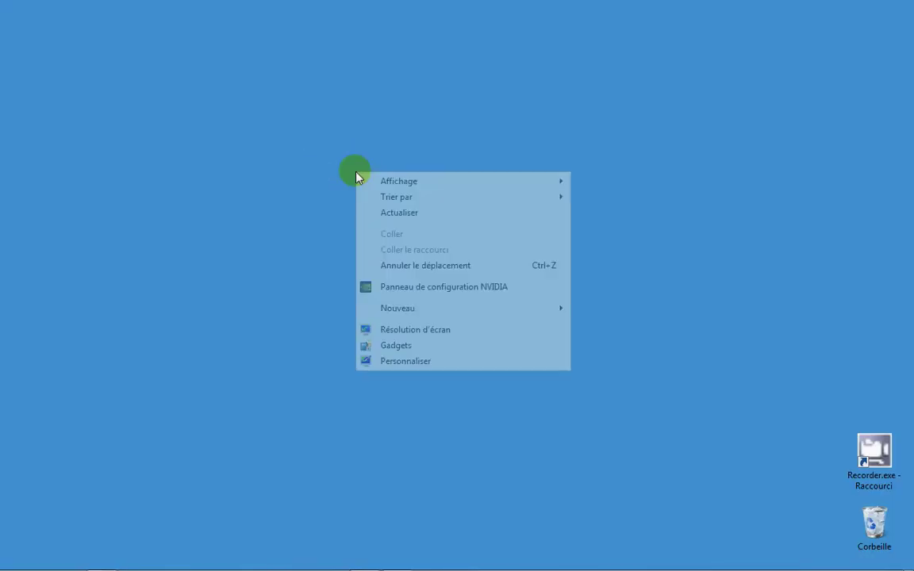
mouse_move(532, 310)
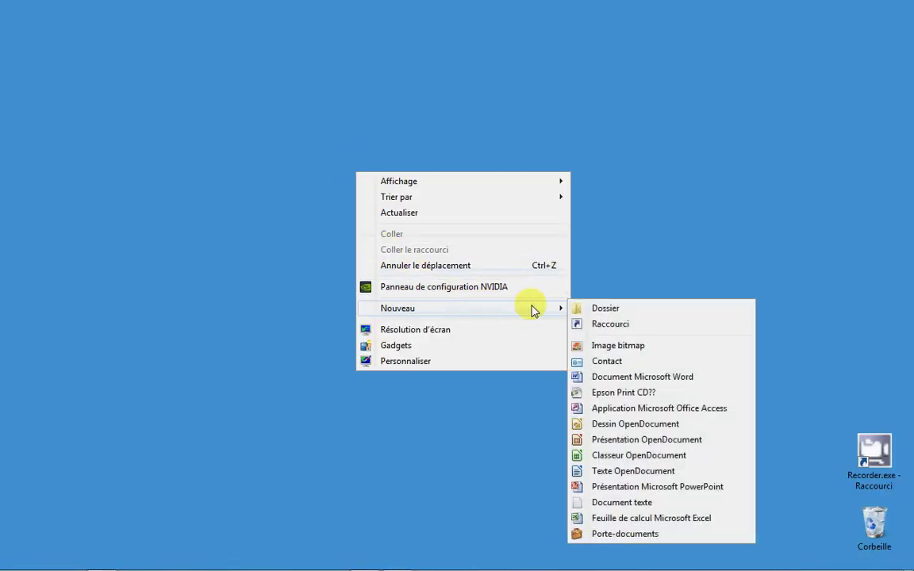
click(634, 472)
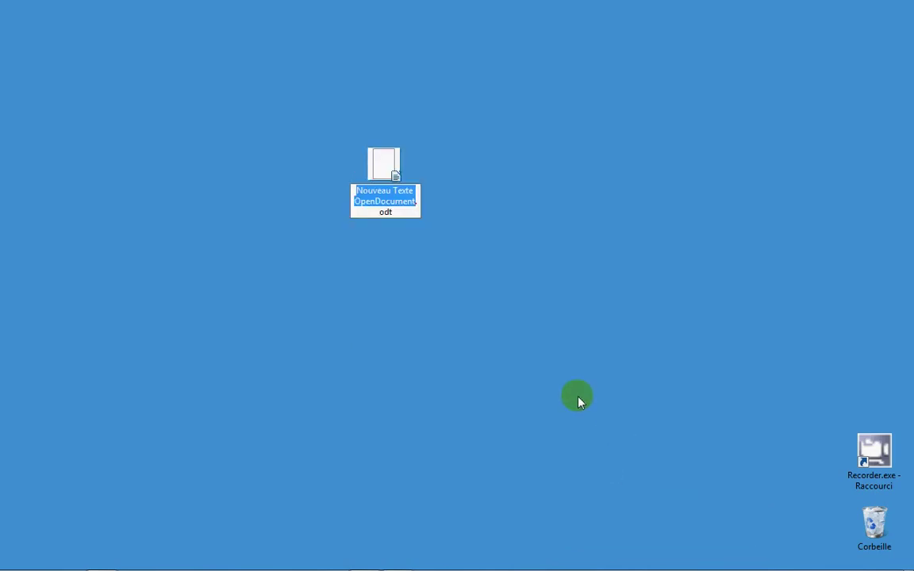
text(LeVe)
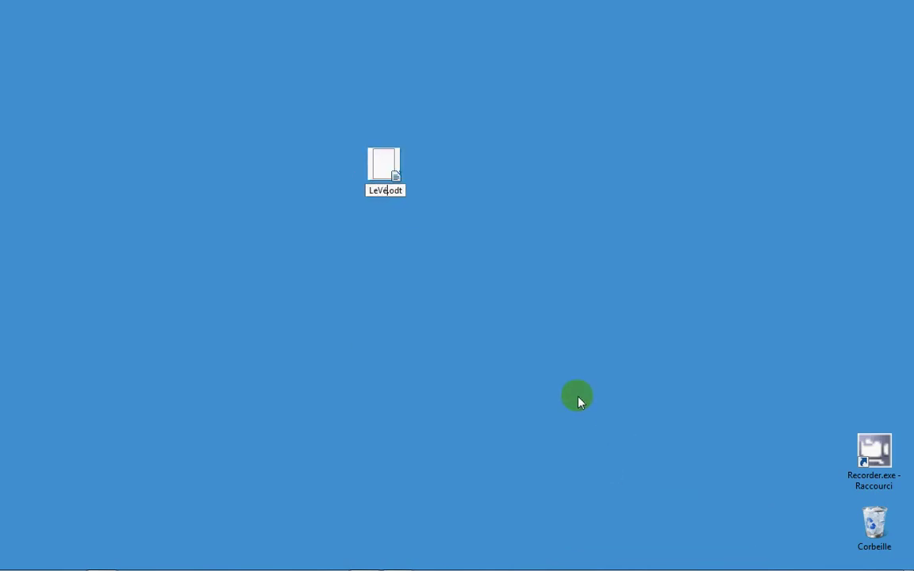
text(loEnVille)
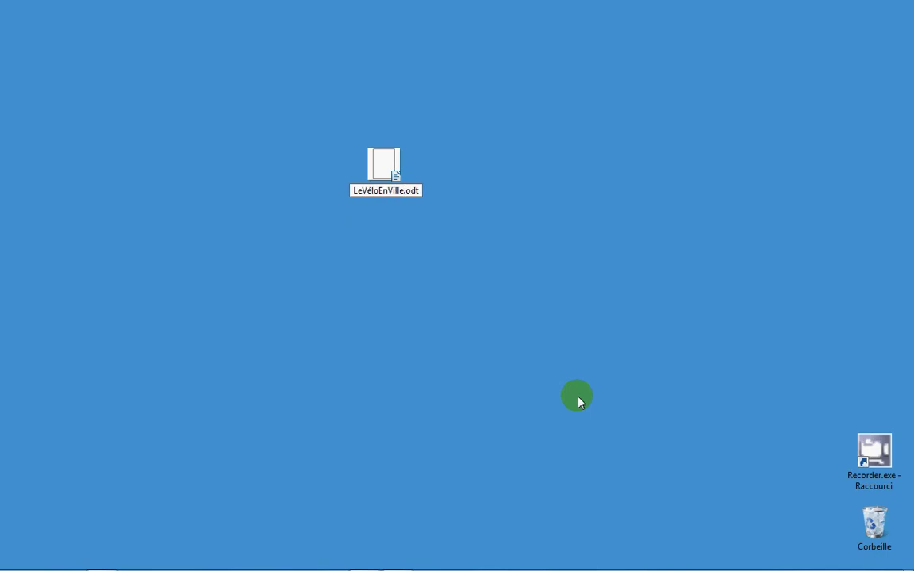
key(Return)
key(Return)
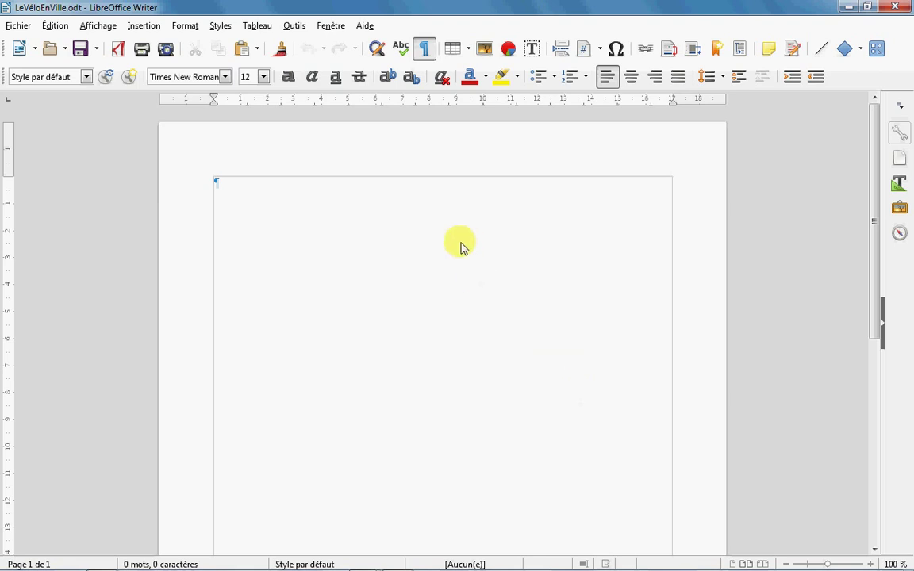
Step: Set the chapter numbering of level 1 (Titre 1) to the 1, 2, 3, ... format
click(293, 25)
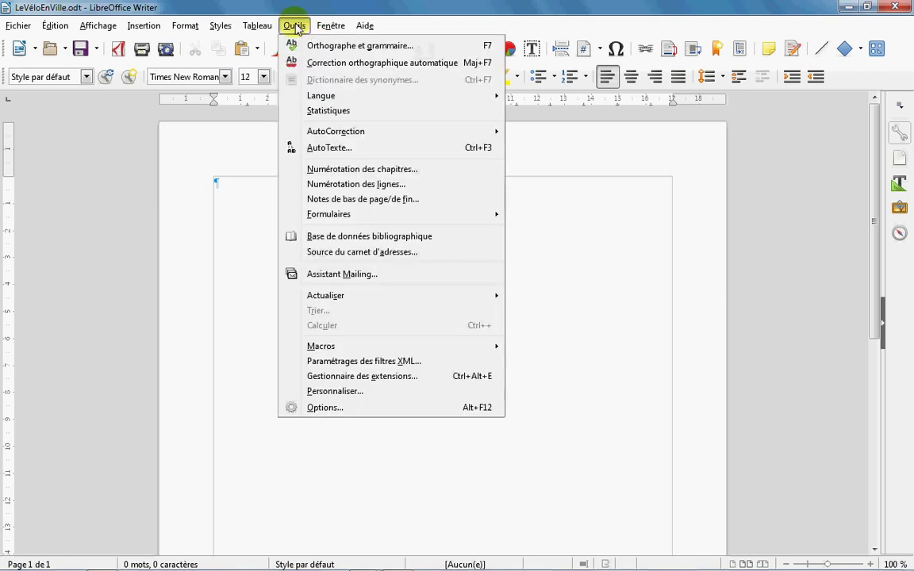
click(363, 171)
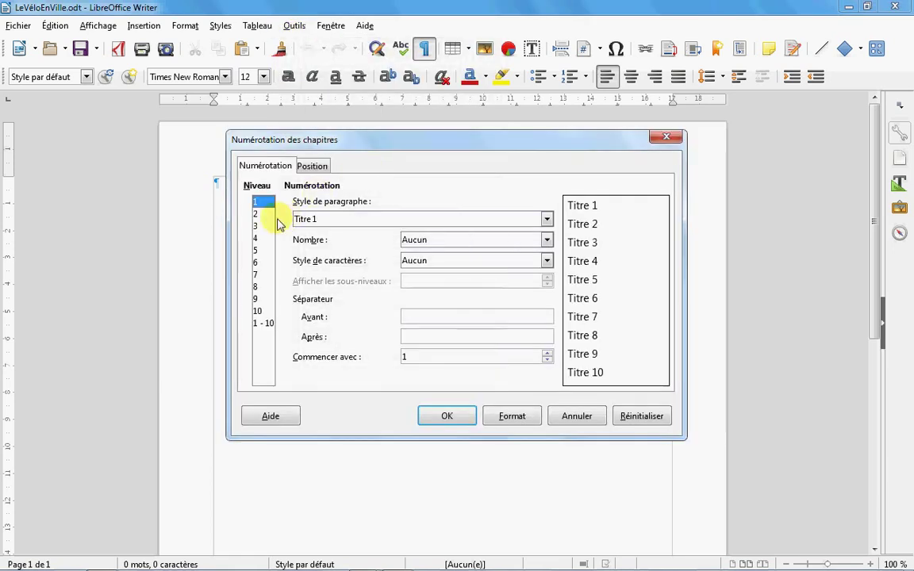
click(547, 239)
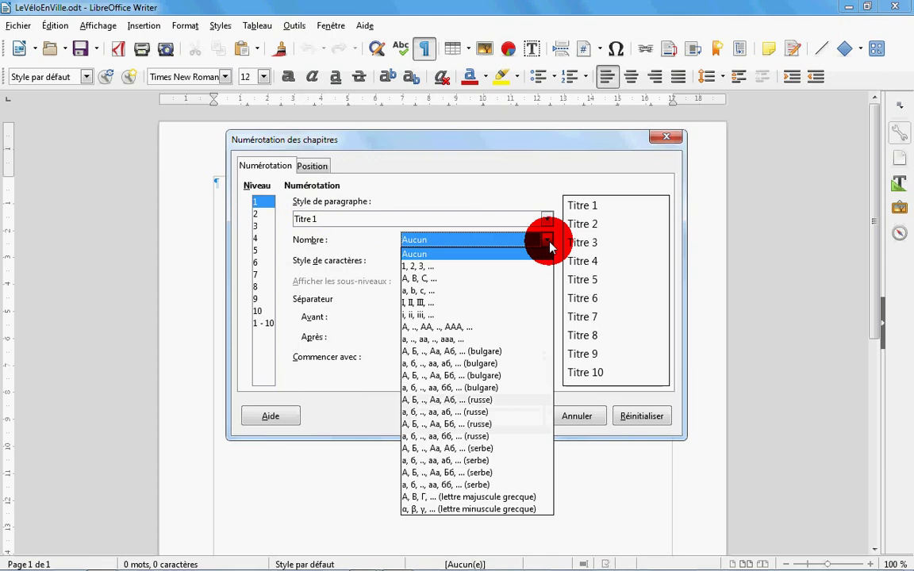
click(442, 264)
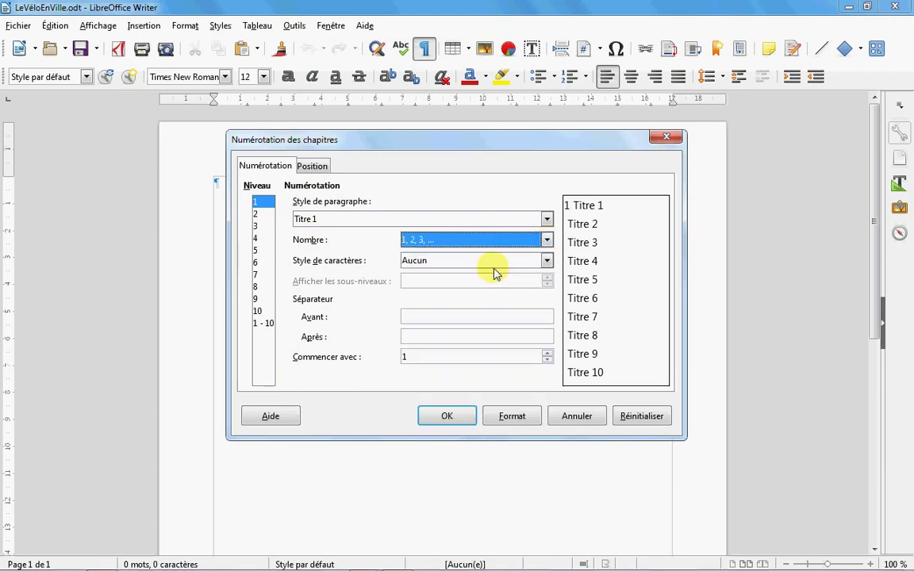
Step: Number level 2 (Titre 2) with the 1, 2, 3, ... format and display 2 sublevels
click(257, 215)
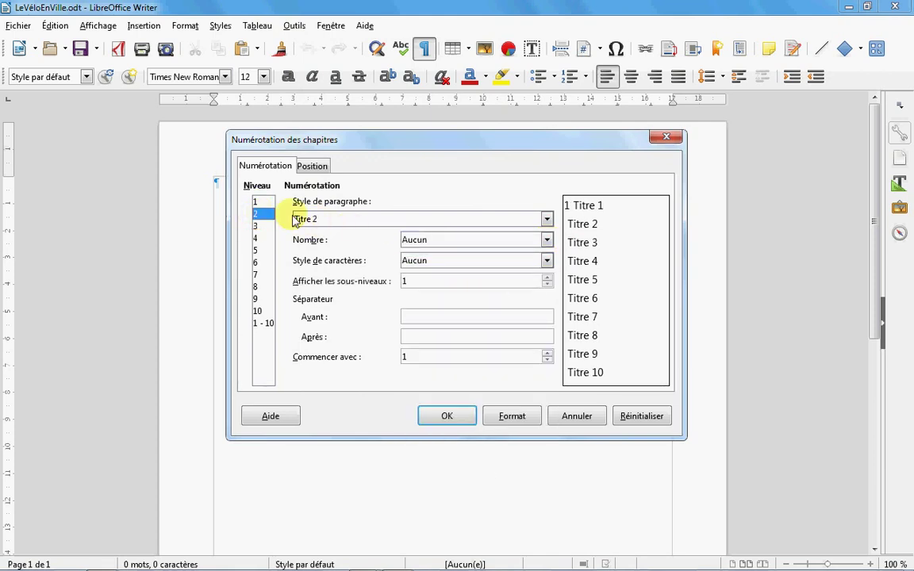
click(548, 240)
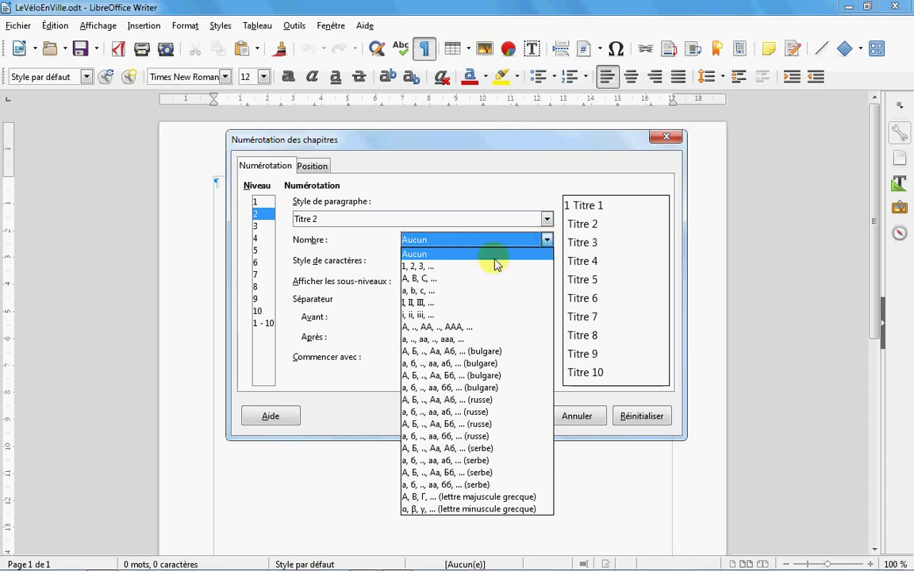
click(475, 264)
click(478, 265)
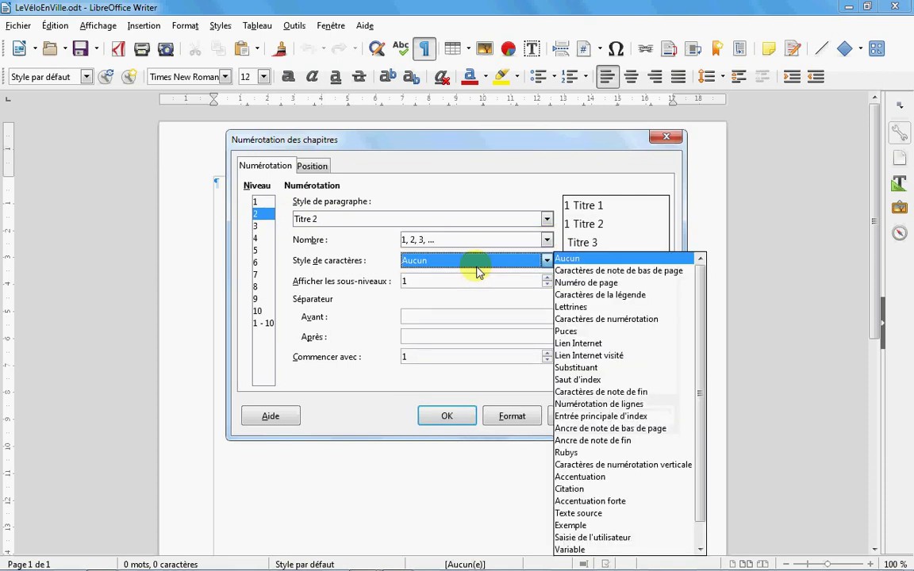
click(546, 265)
click(547, 279)
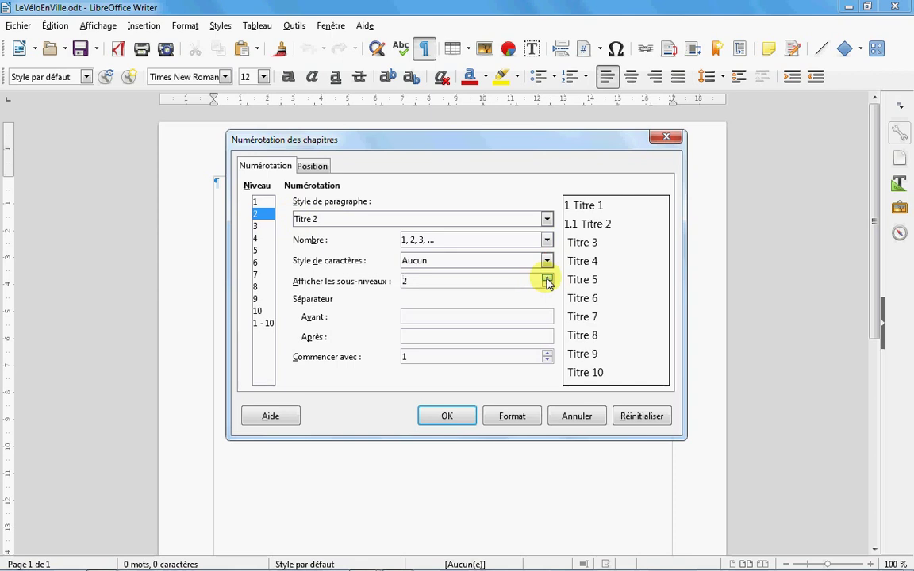
Step: Number level 3 (Titre 3) with the 1, 2, 3, ... format, display 3 sublevels, and apply the chapter numbering
click(260, 228)
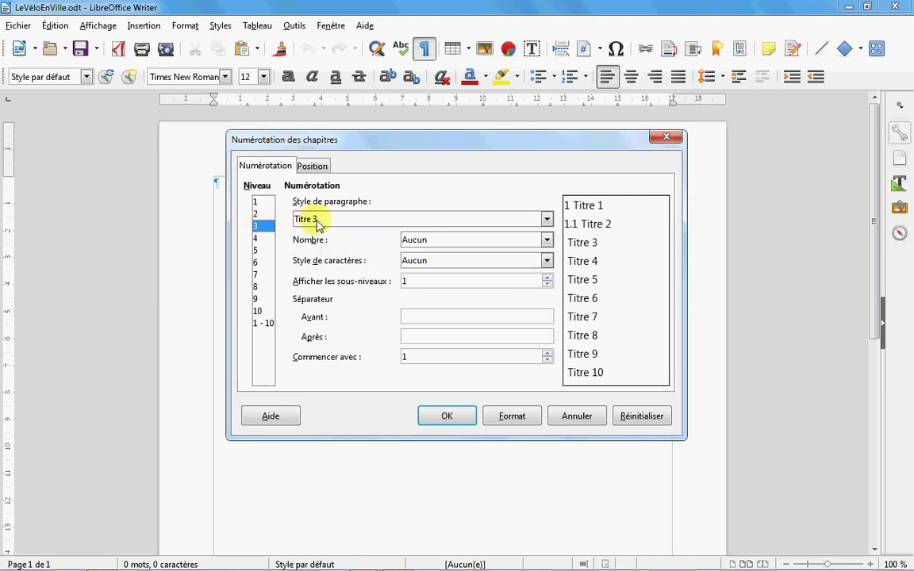
click(544, 239)
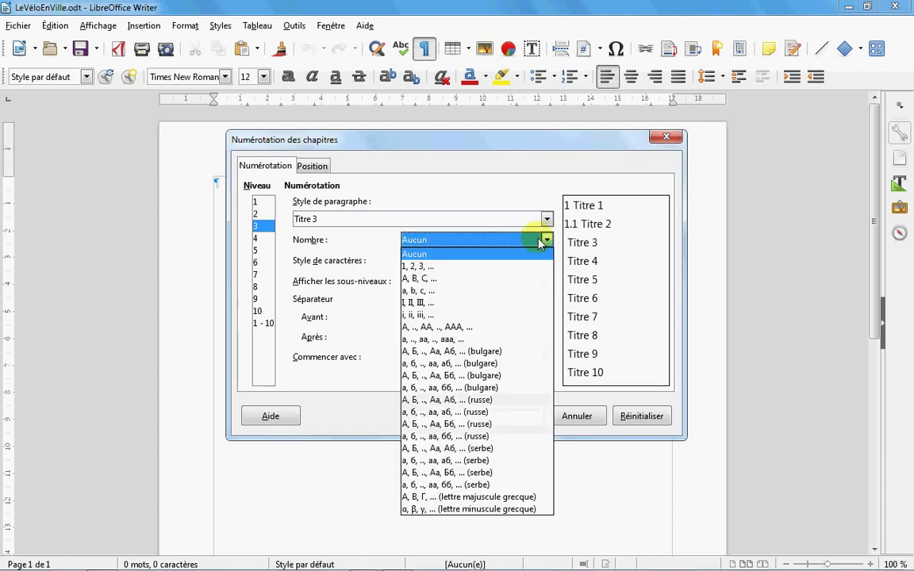
click(460, 264)
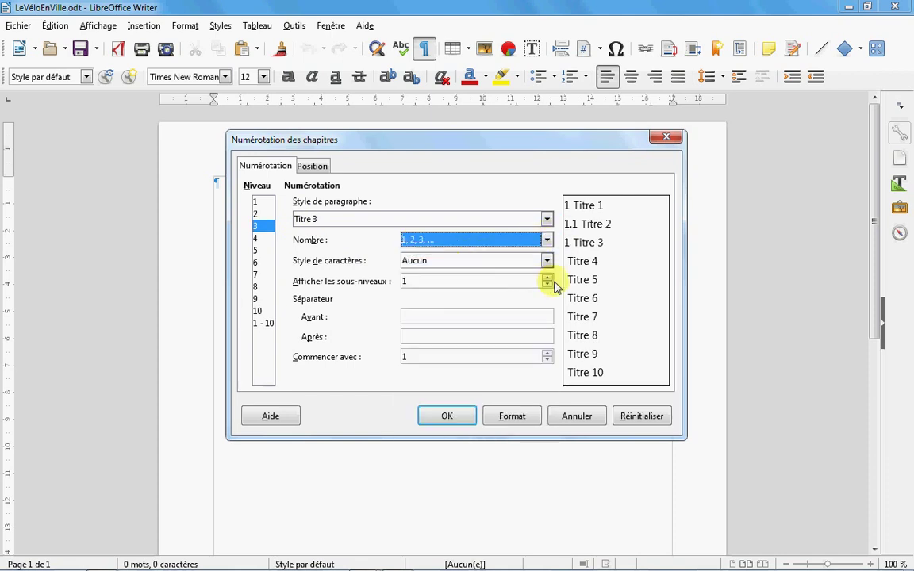
click(546, 278)
click(546, 278)
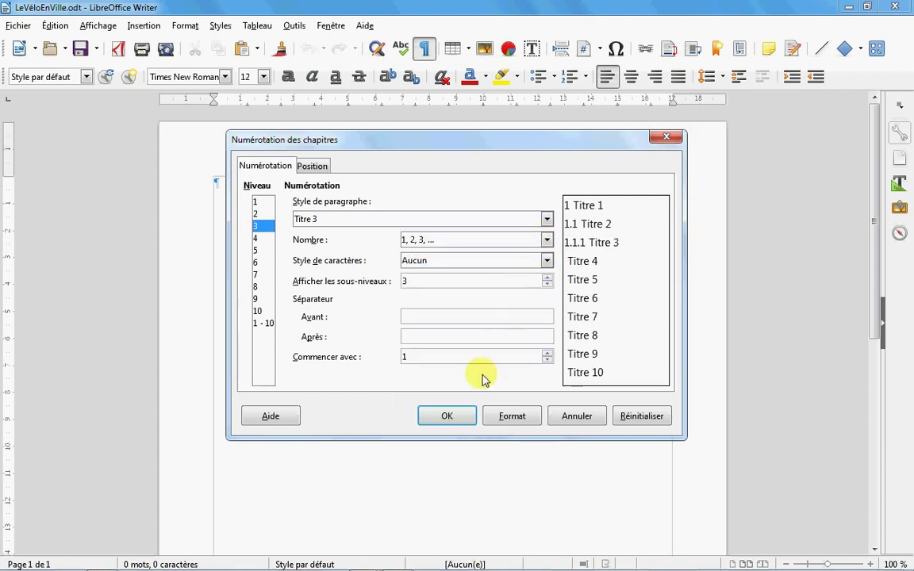
click(449, 418)
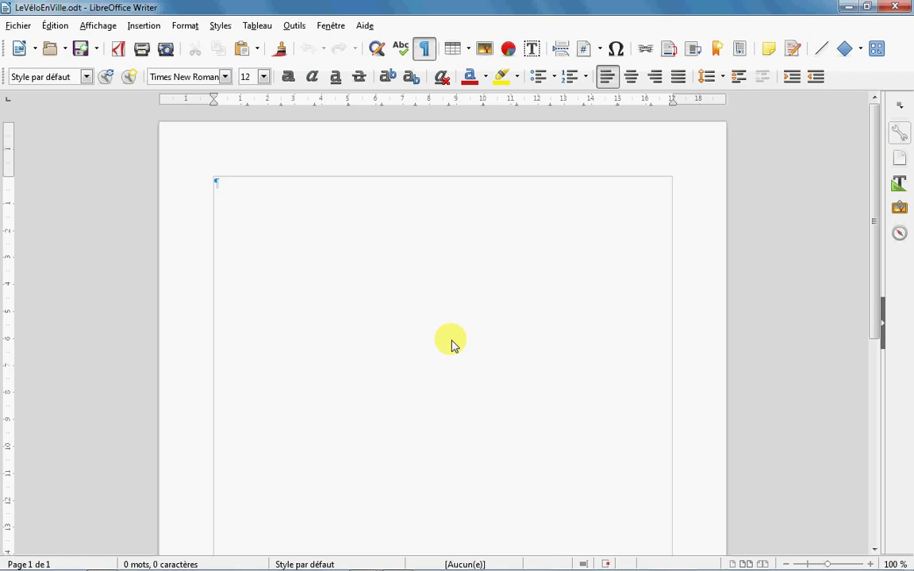
Step: Apply the Titre 1 style to the empty first paragraph and enter the chapter heading "Paris"
click(87, 76)
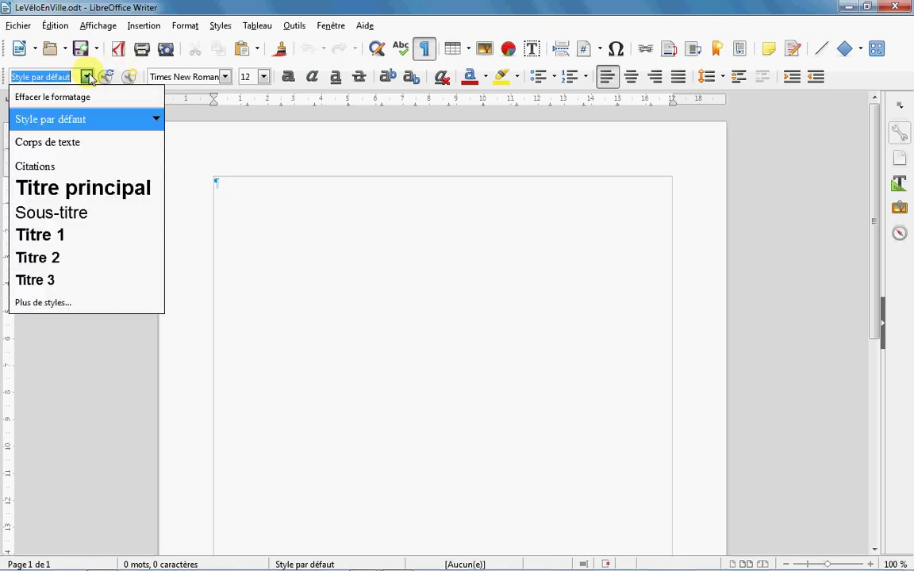
click(73, 234)
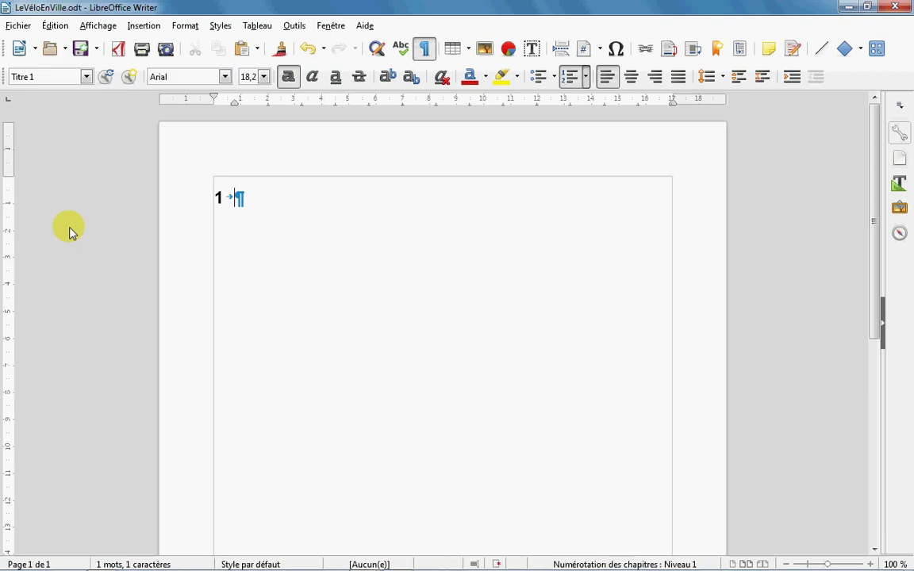
text(paris)
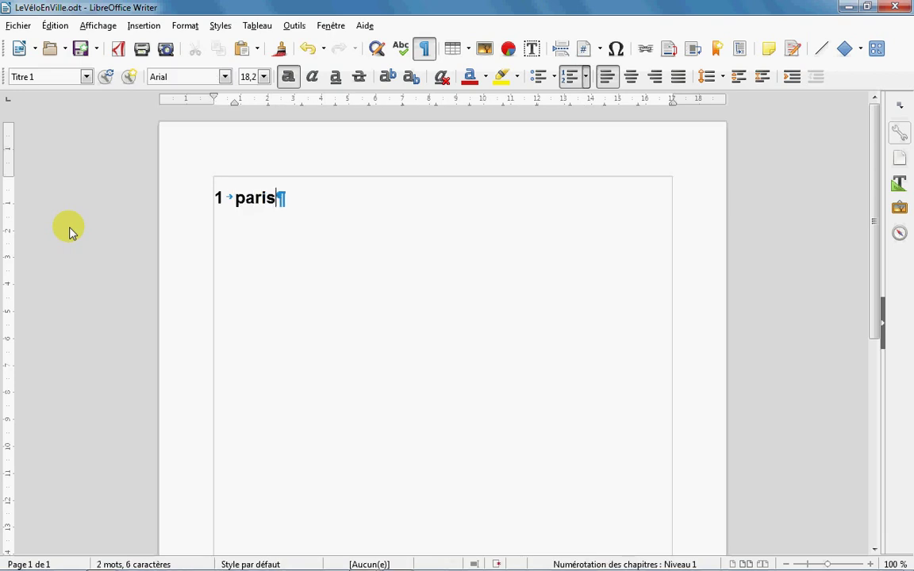
key(Return)
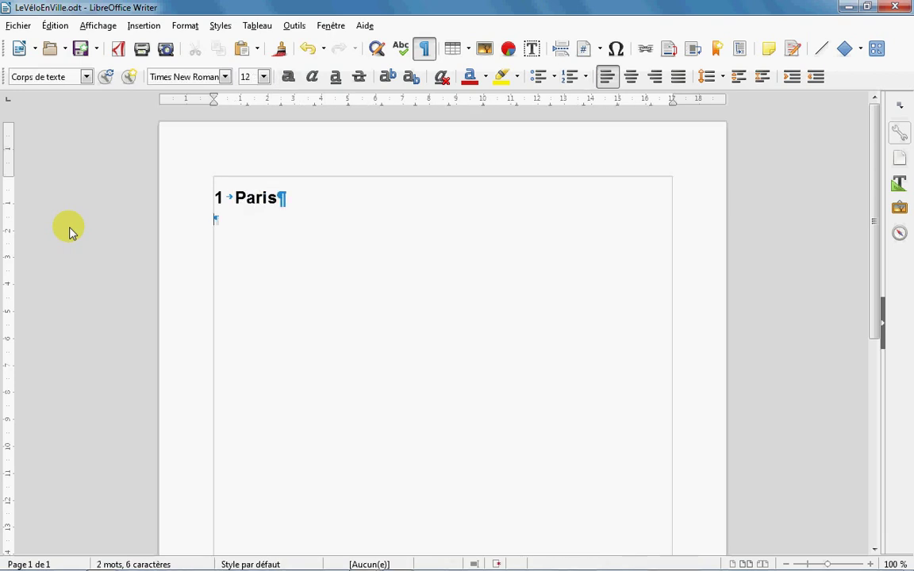
Step: Add the chapter headings "Lyon" and "Marseille" below Paris in the Titre 1 style
key(ctrl+1)
text(ly)
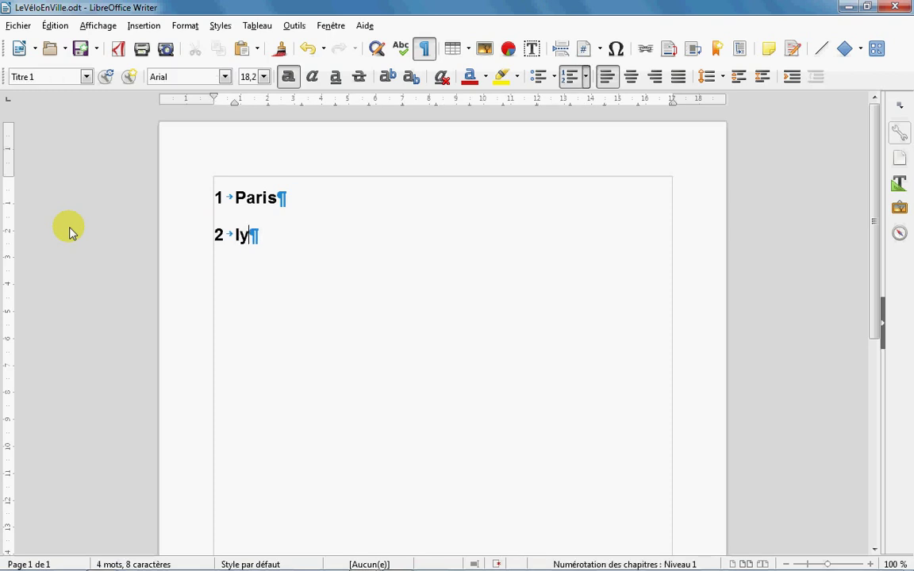
text(on)
key(Return)
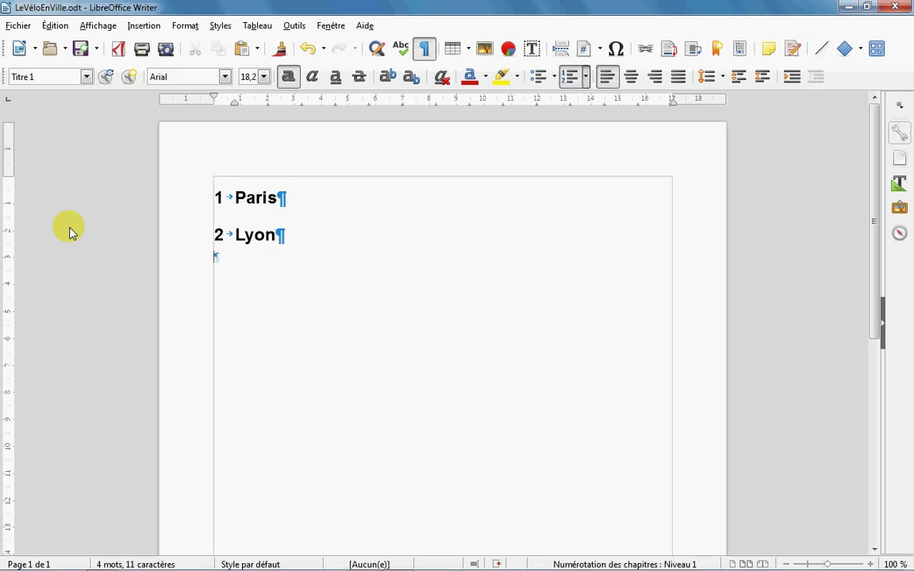
key(ctrl+1)
text(marseille)
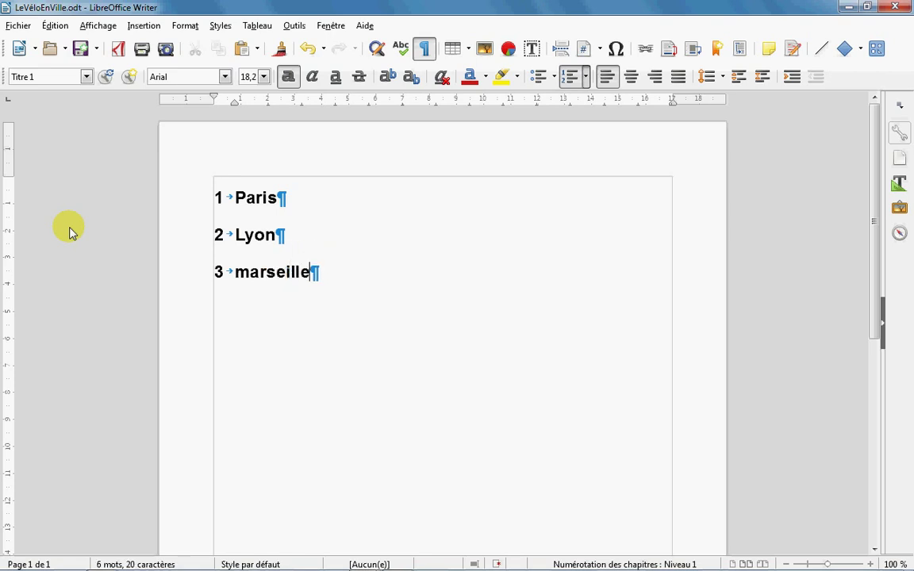
key(Return)
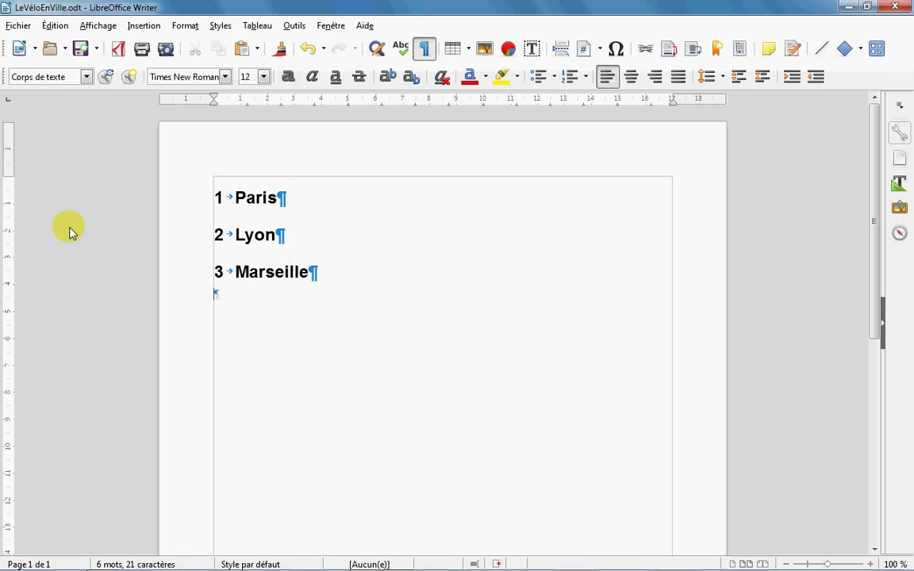
Step: Enter 75, 77, 78, 91, 92, 93, 94 and 95 on separate lines below the Paris heading and apply the Titre 2 style to them
click(308, 203)
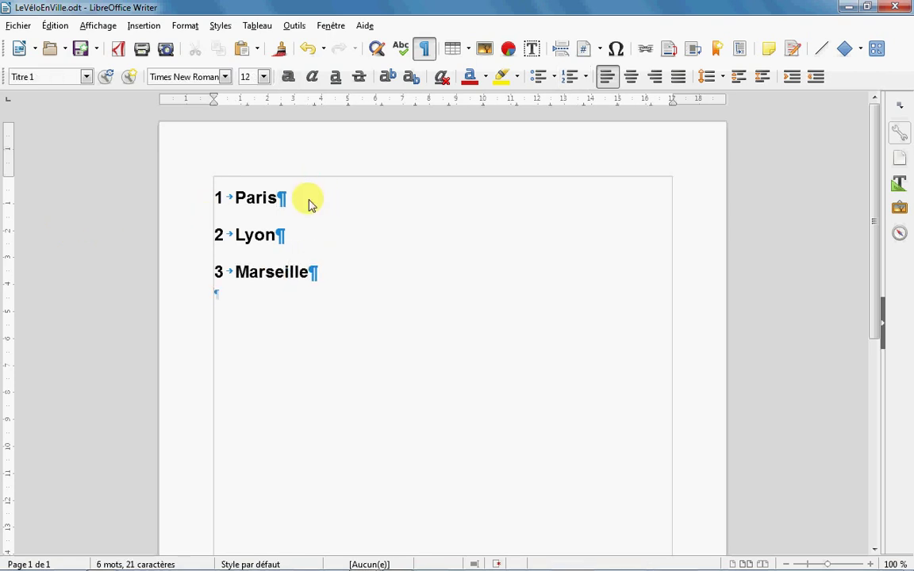
key(Return)
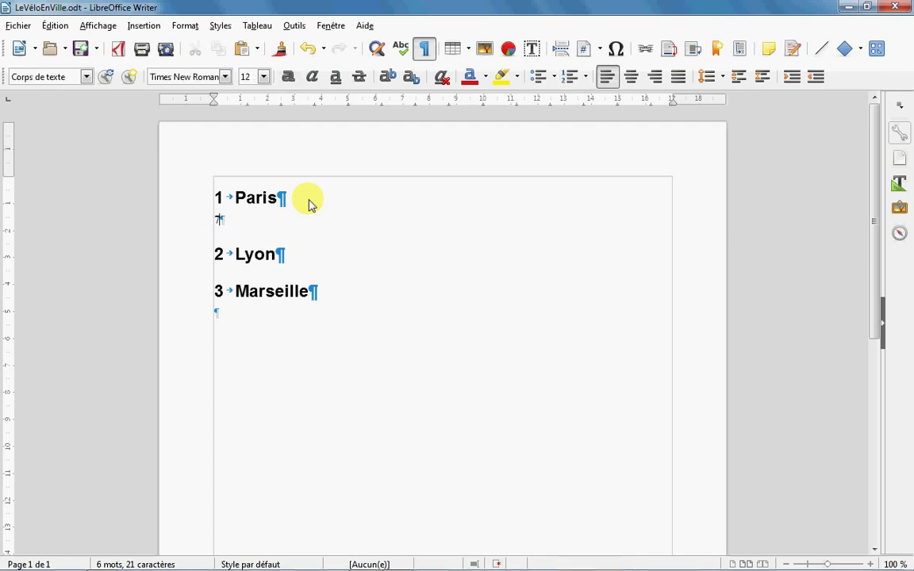
text(75)
key(Return)
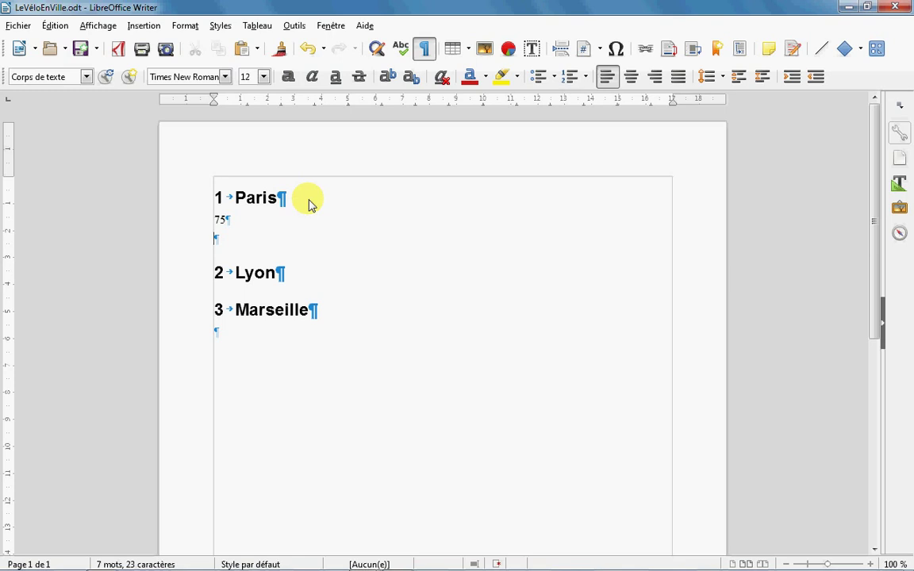
text(77)
key(Return)
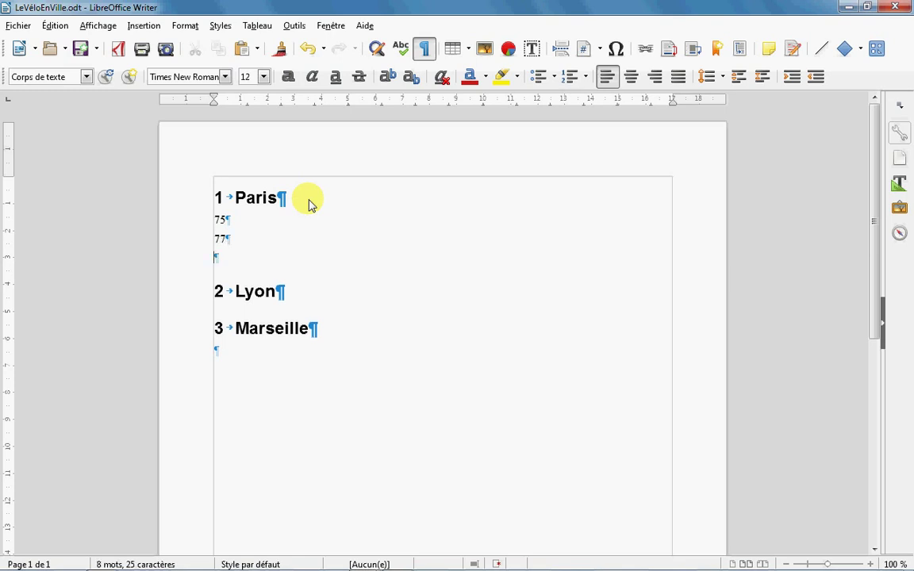
text(78)
key(Return)
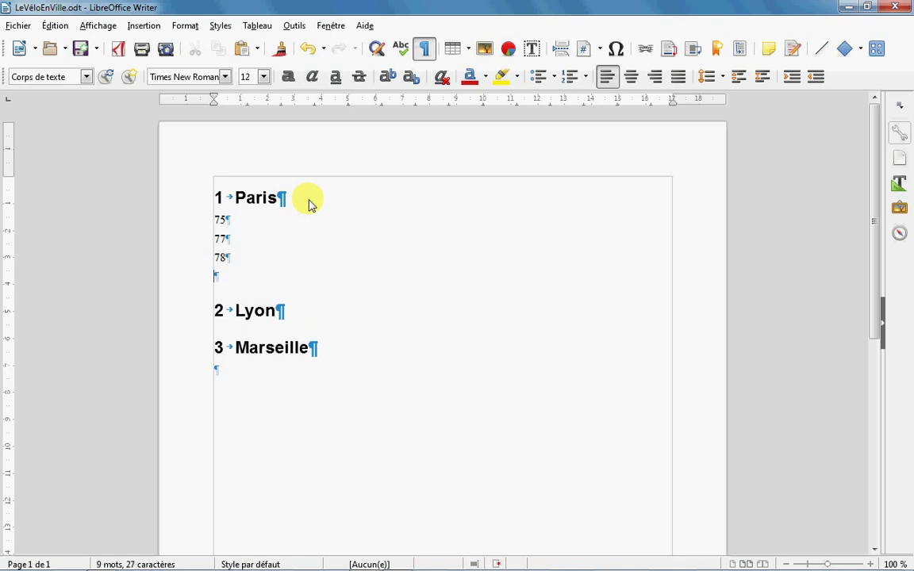
text(91)
key(Return)
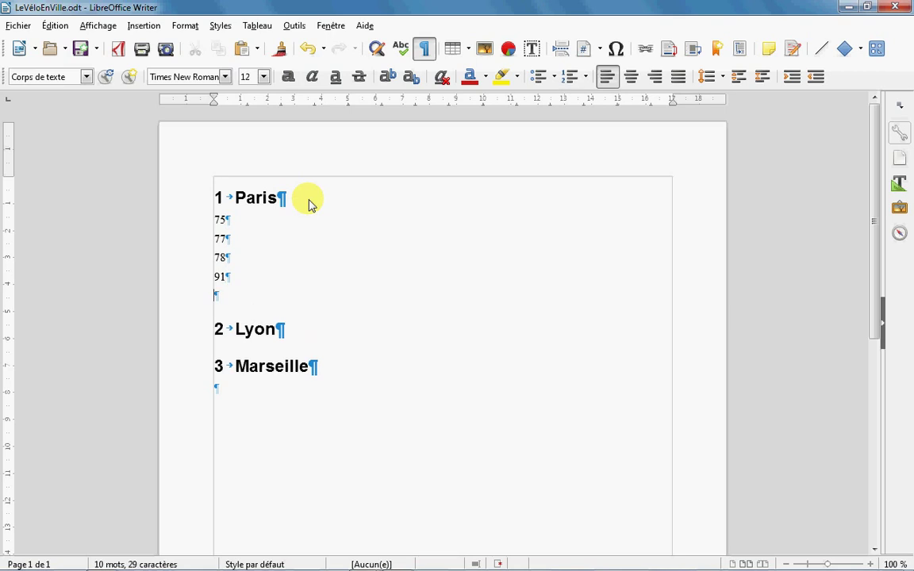
text(92)
key(Return)
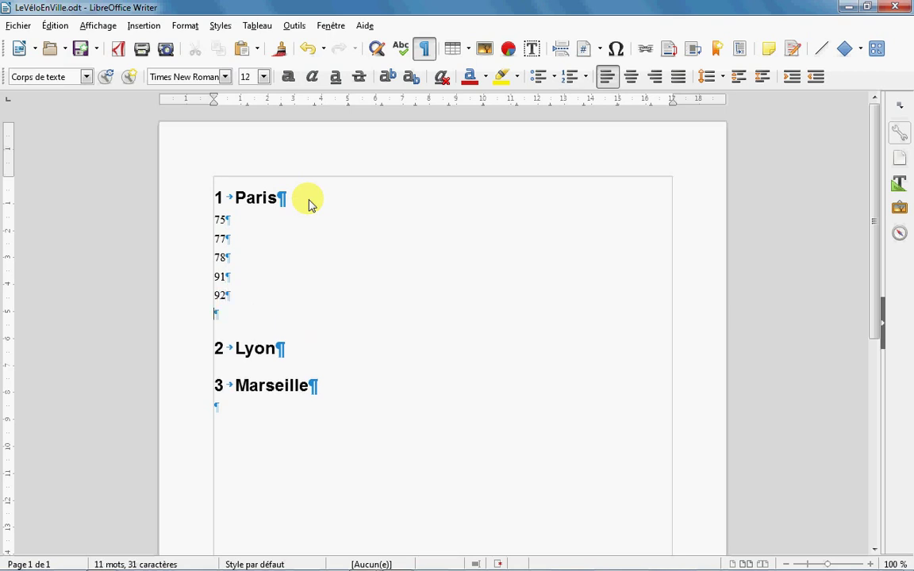
text(93)
key(Return)
text(94)
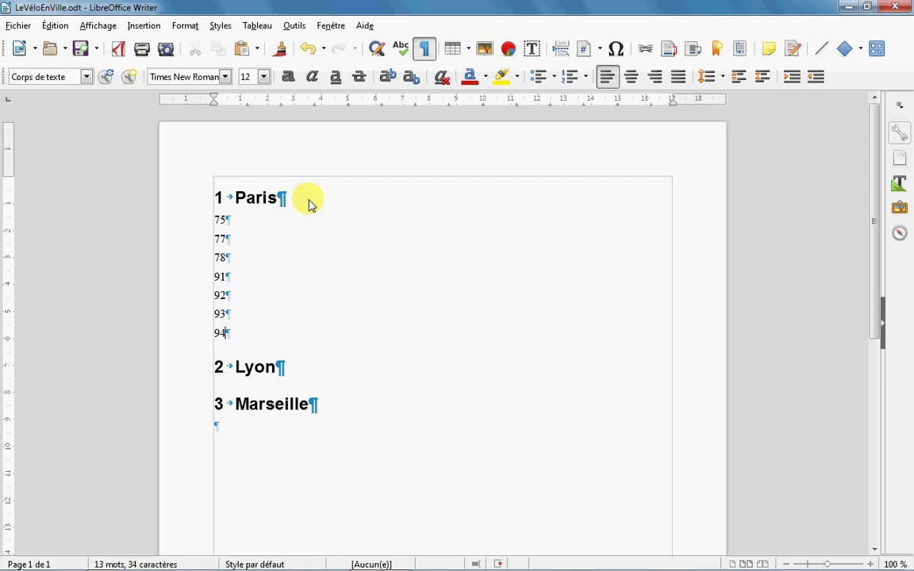
key(Return)
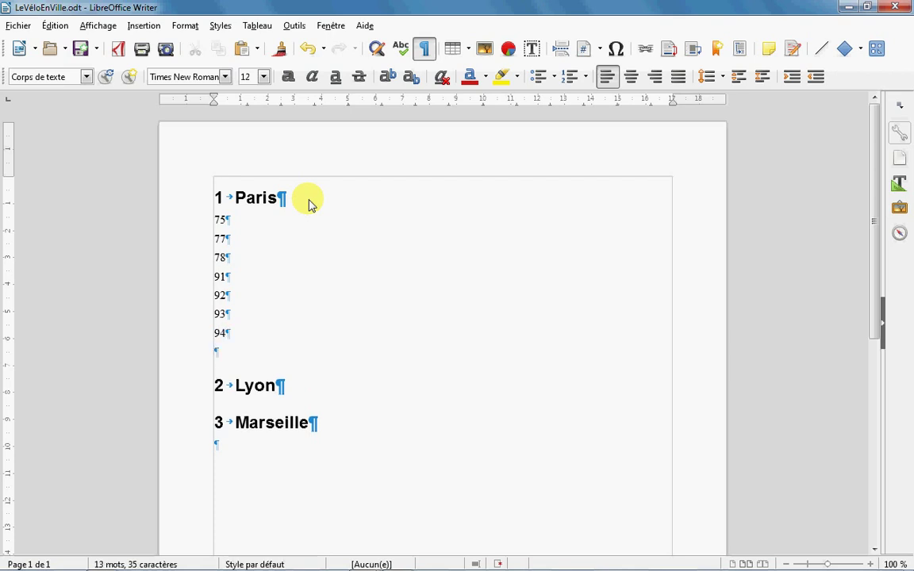
text(95)
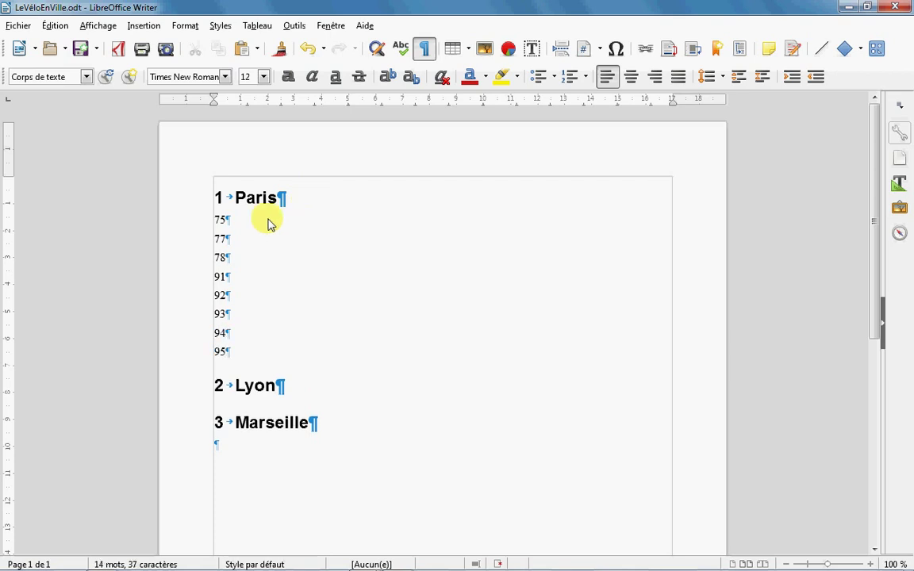
drag(217, 221, 241, 349)
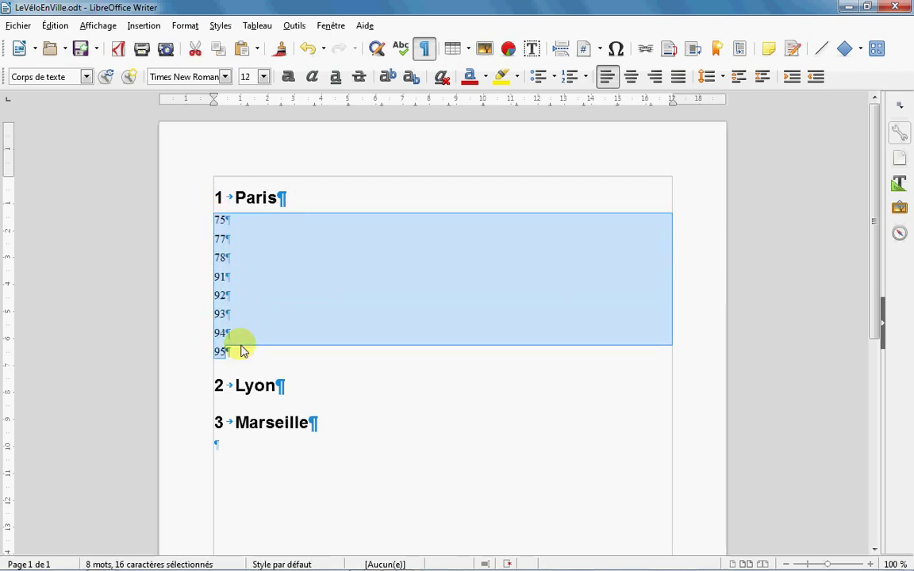
key(ctrl+2)
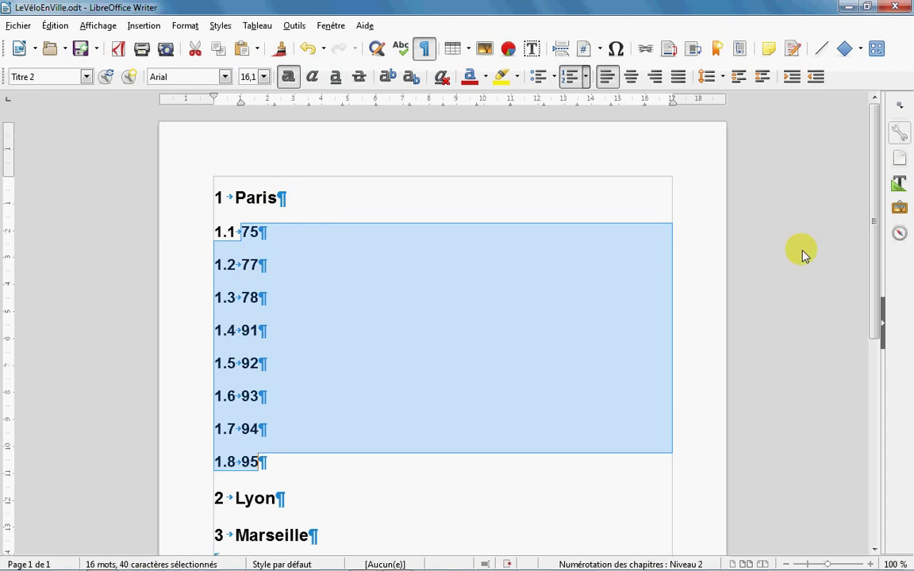
Step: Modify the Titre 2 paragraph style to have a first-line indent of 1 cm
click(899, 190)
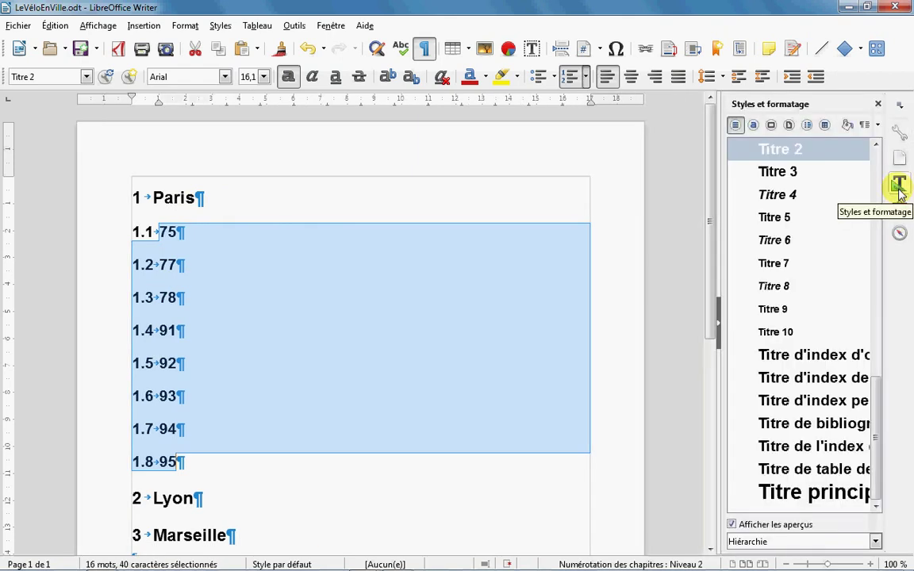
right_click(814, 151)
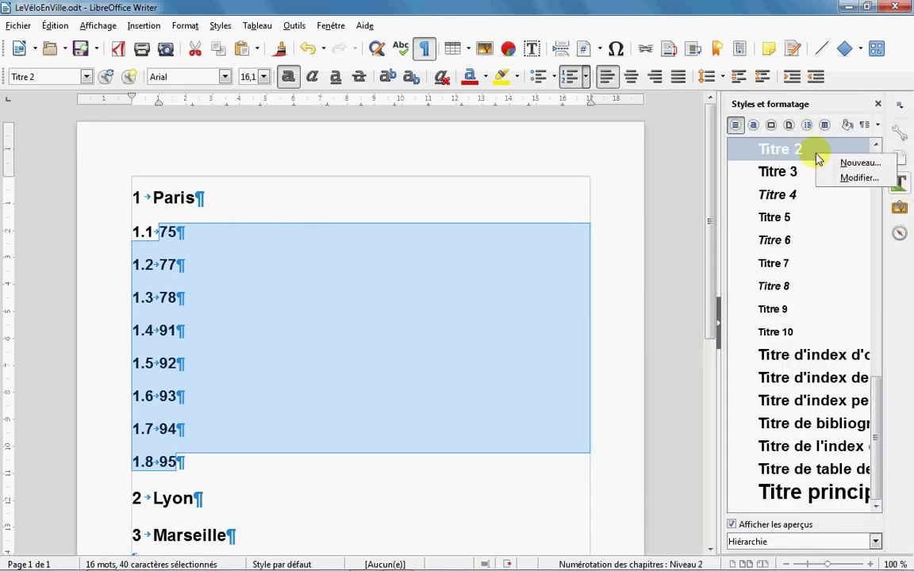
click(855, 180)
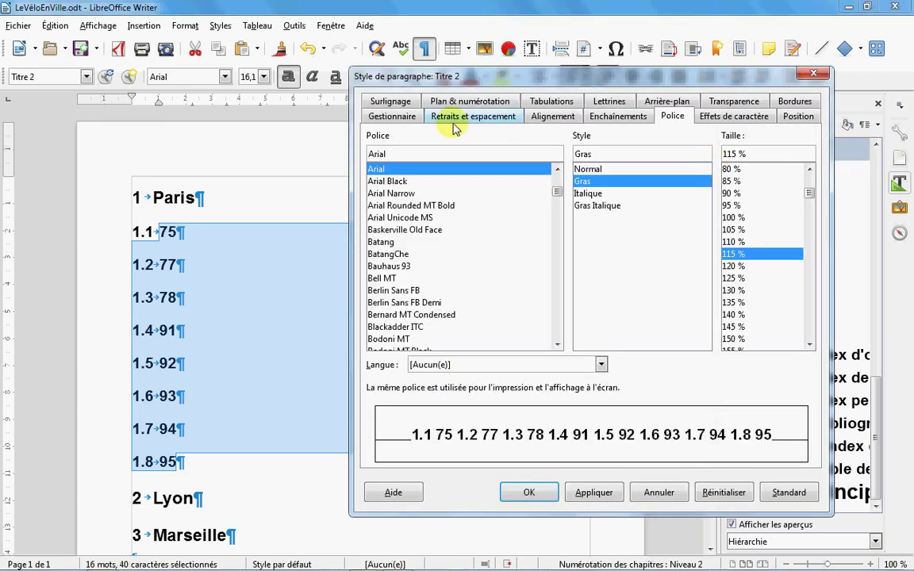
click(468, 117)
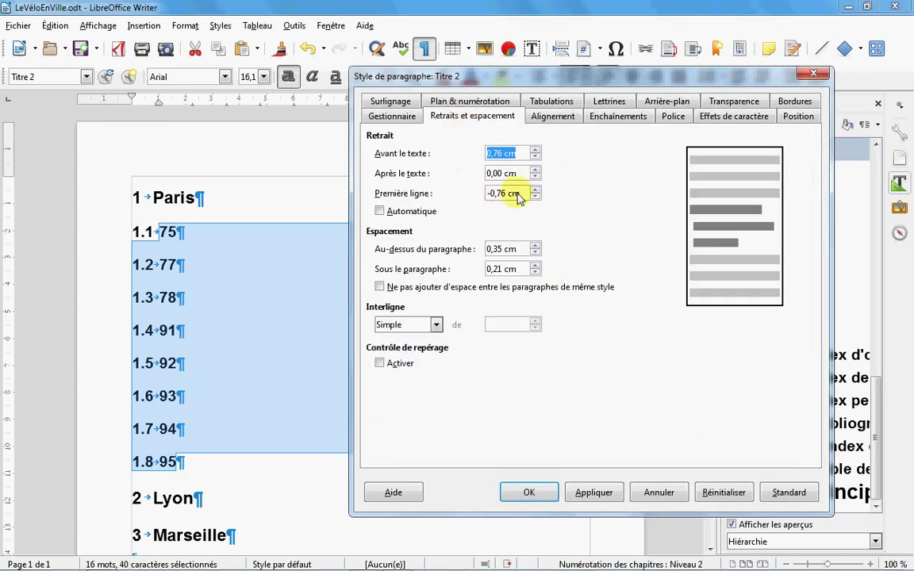
drag(519, 194, 478, 193)
text(1)
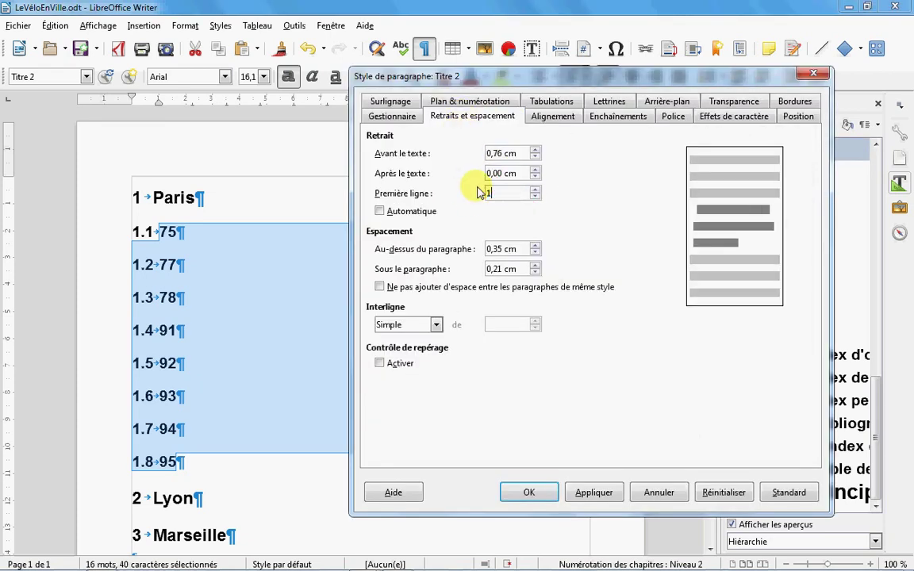
click(583, 496)
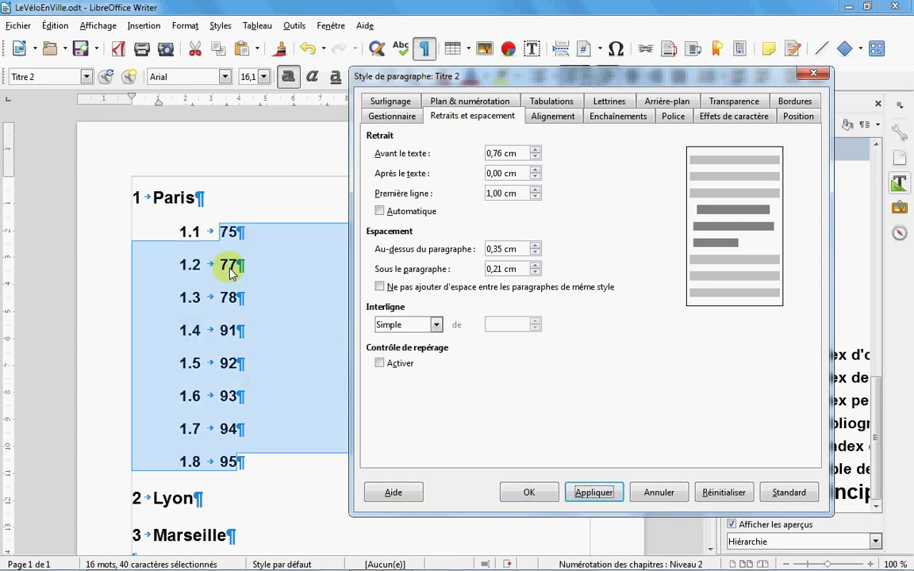
click(524, 493)
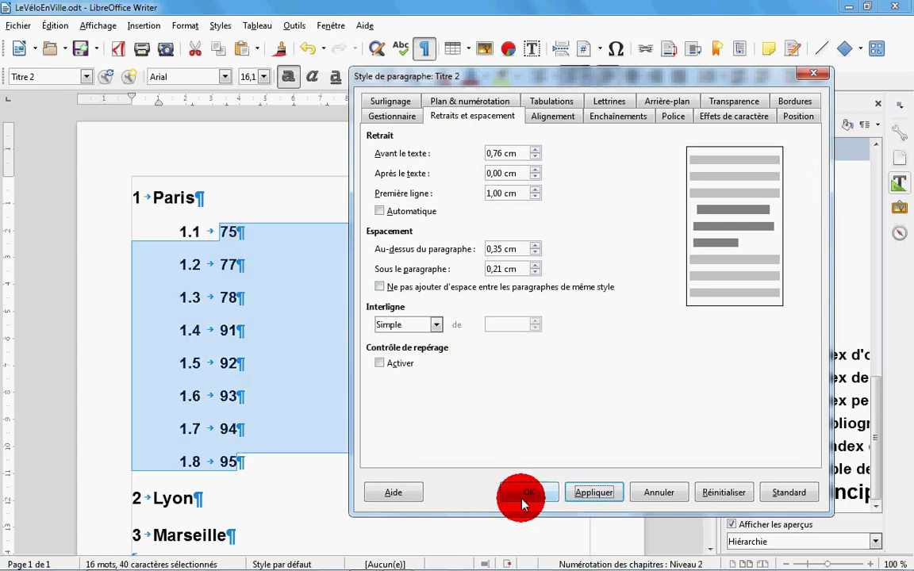
Step: Replace the text of the 75 subheading under Paris with "Paris ville"
click(231, 238)
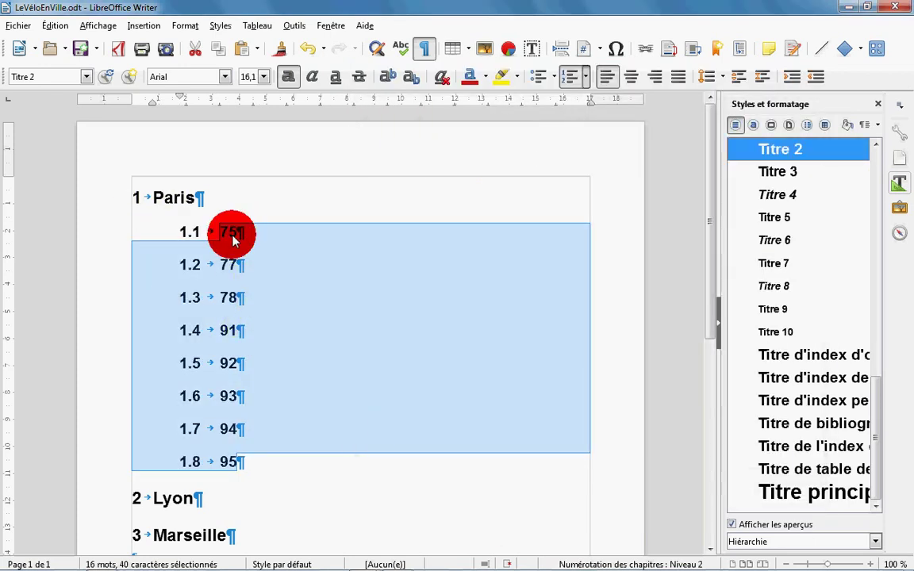
click(231, 238)
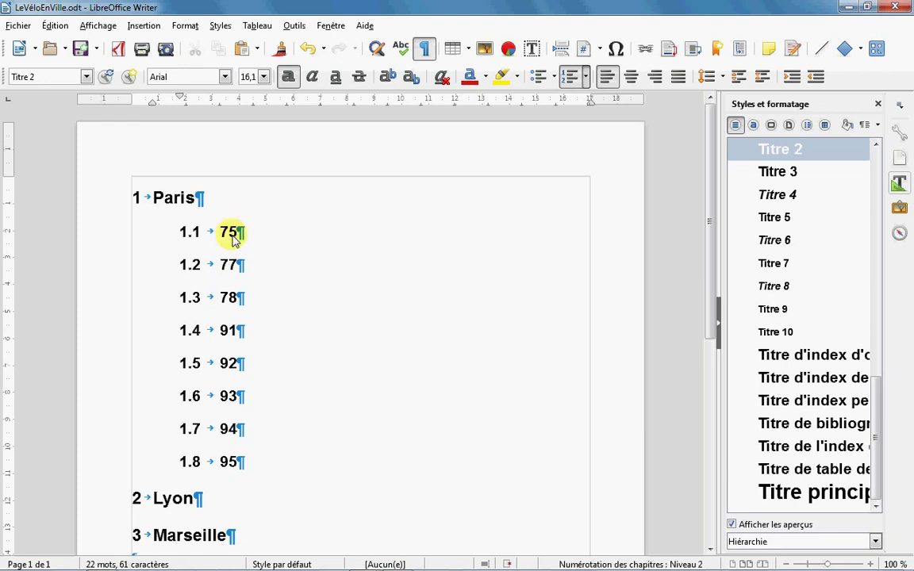
double_click(232, 236)
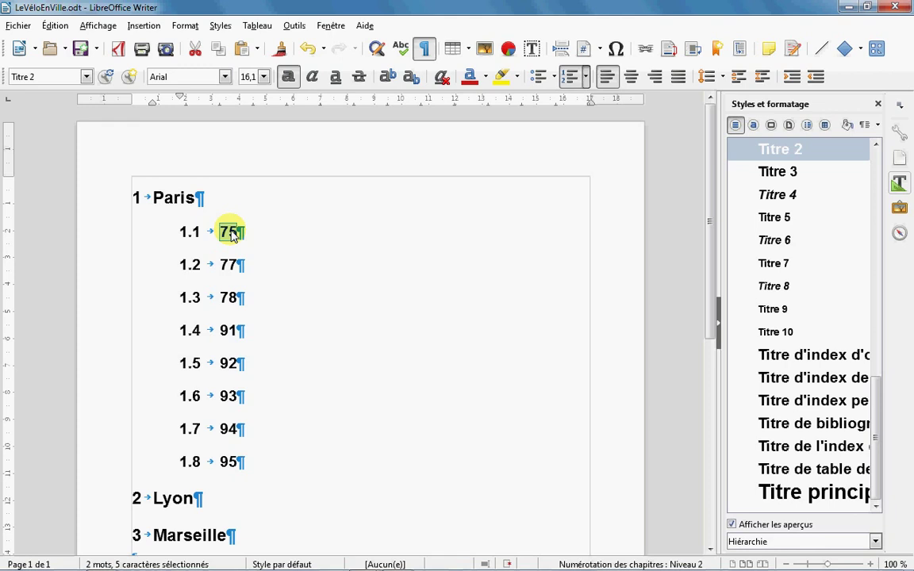
text(Paris)
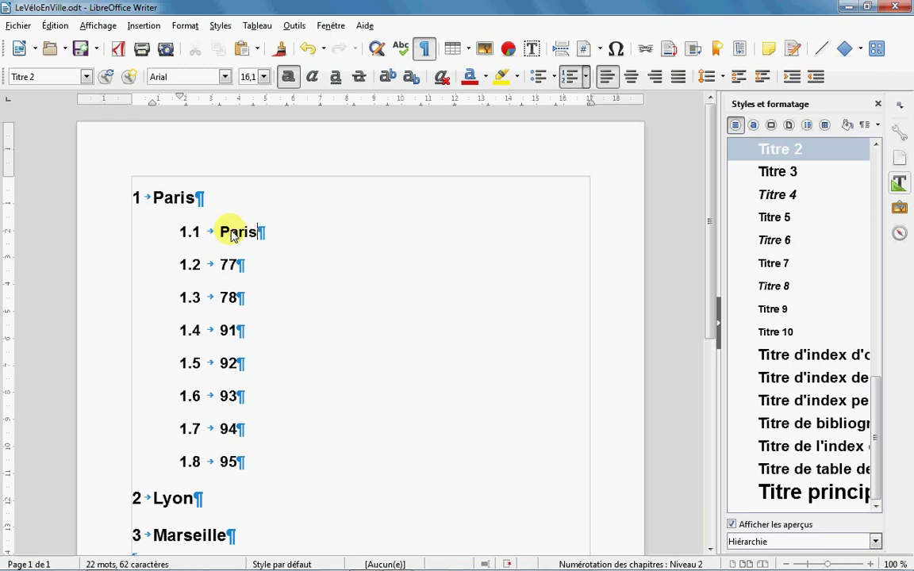
text( ville)
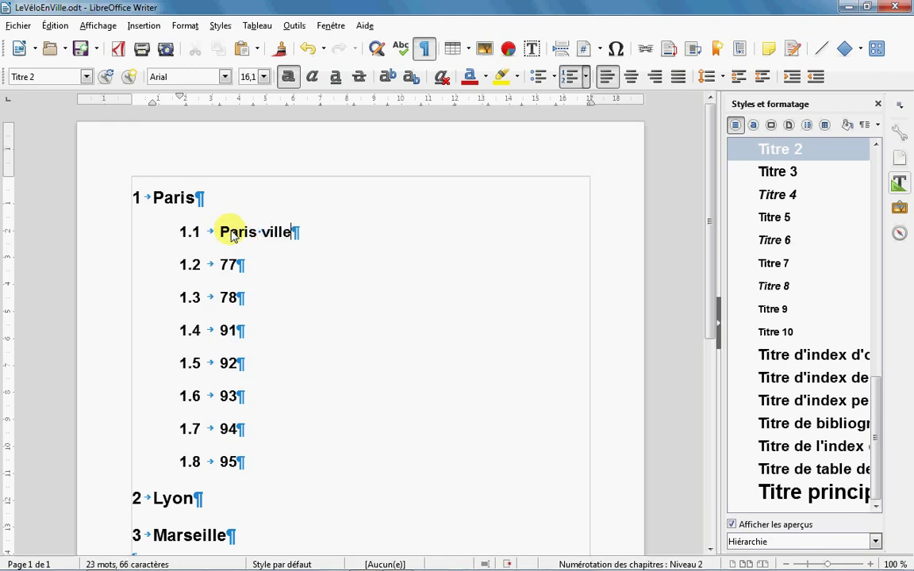
Step: Add the subheading "Petite couronne" below Paris ville in the Titre 2 style
key(Return)
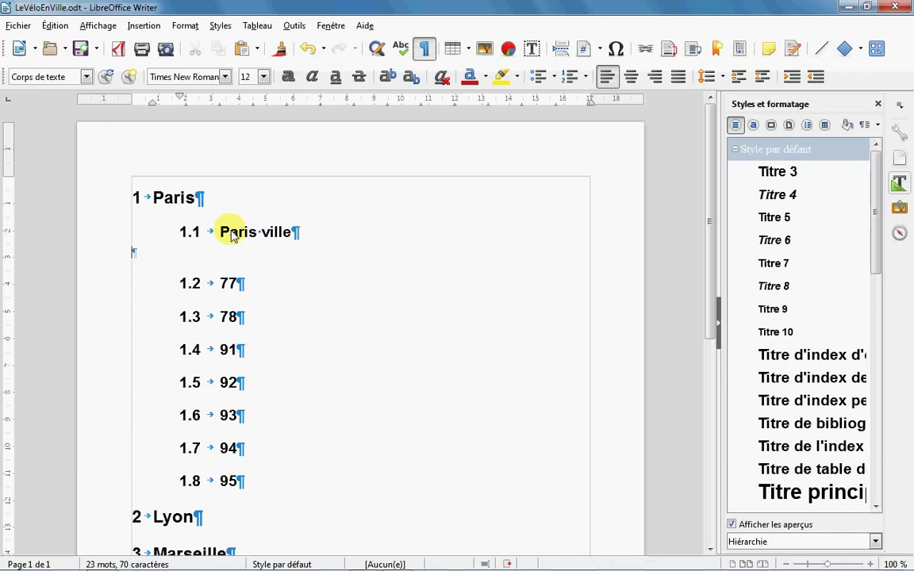
key(ctrl+2)
text(pet)
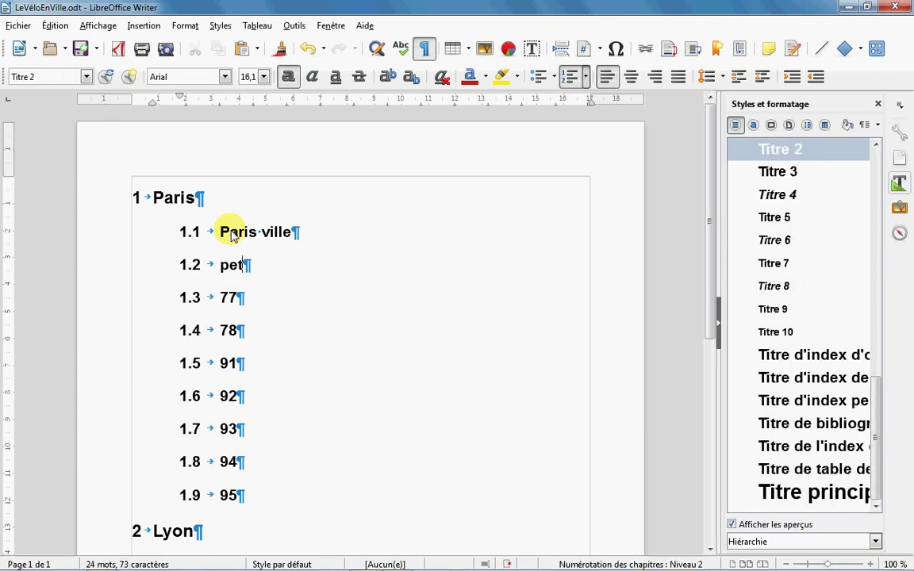
text(ite co)
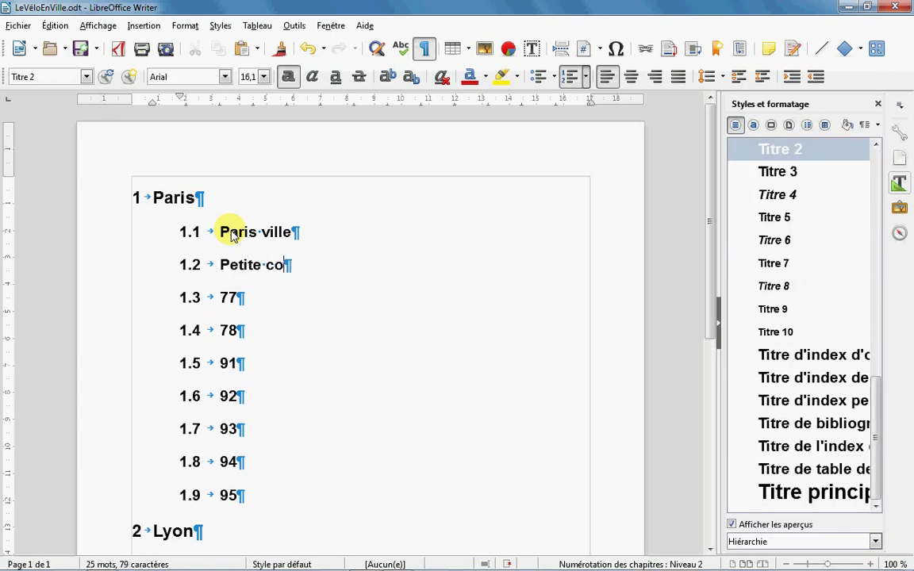
text(uronne)
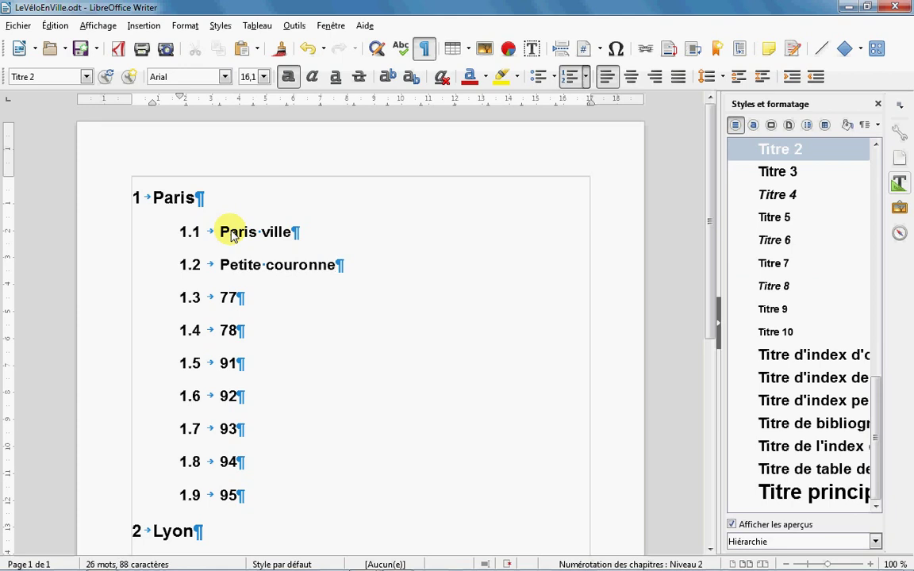
Step: Add the subheading "Grande couronne" below Petite couronne in the Titre 2 style
key(Return)
key(ctrl+2)
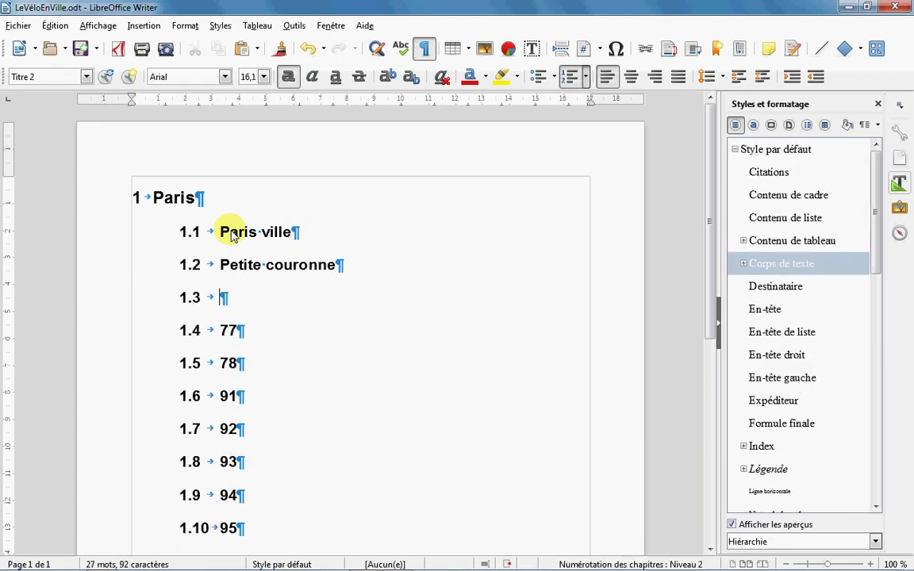
text(grande )
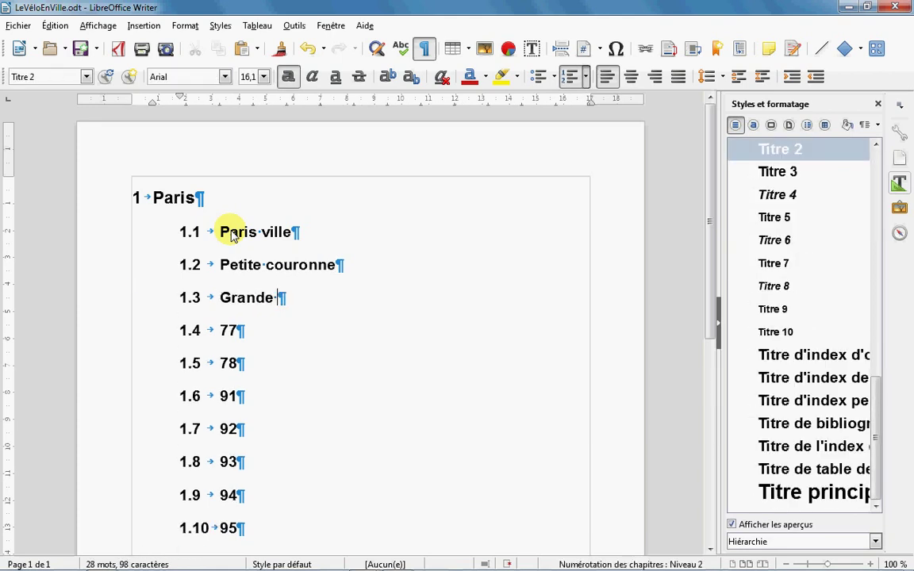
text(cou)
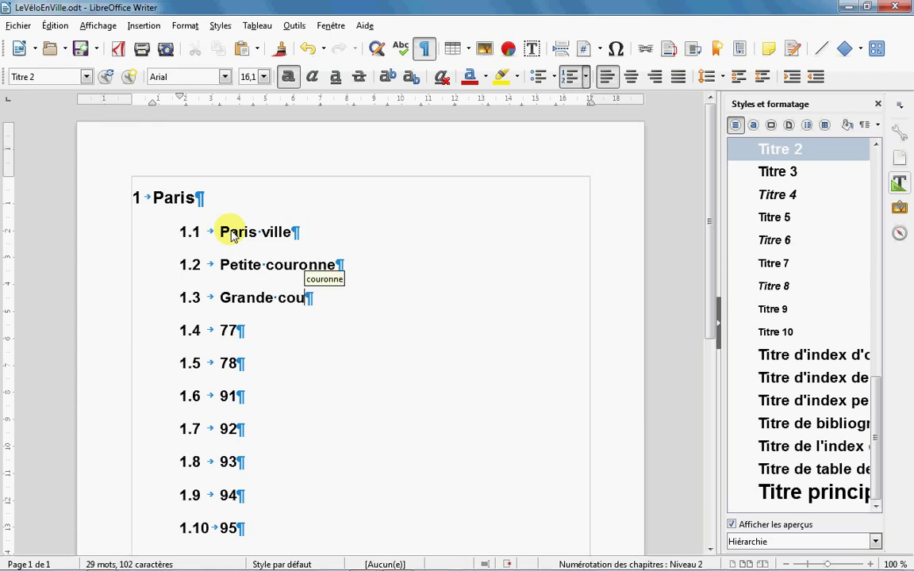
text(ronne)
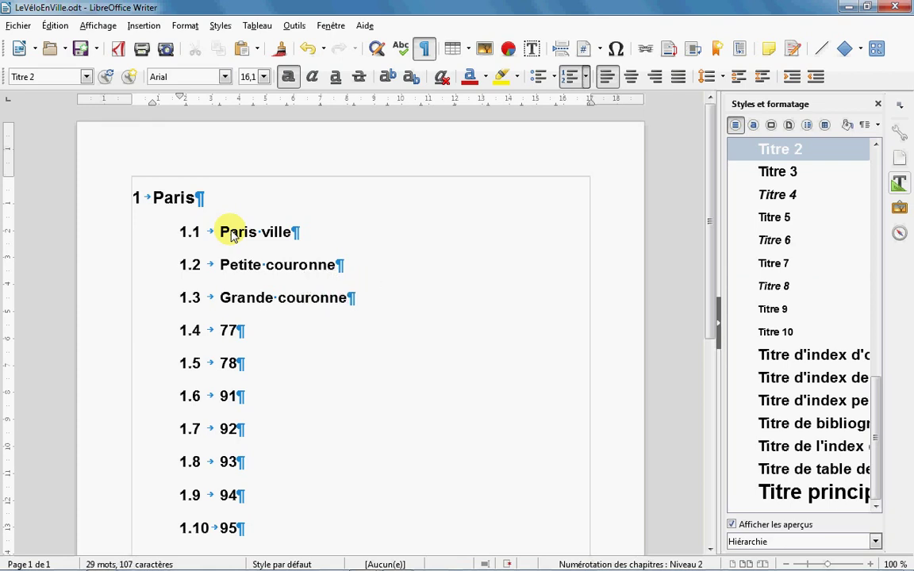
Step: Demote the headings 77 through 95 one level so they become Titre 3 entries under Grande couronne
scroll(232, 237, down, 3)
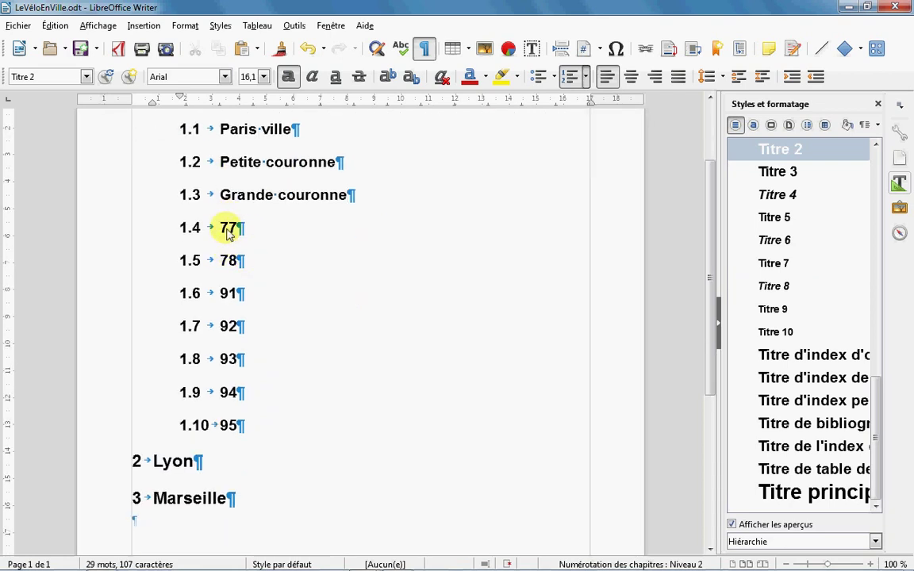
click(222, 230)
drag(222, 230, 255, 422)
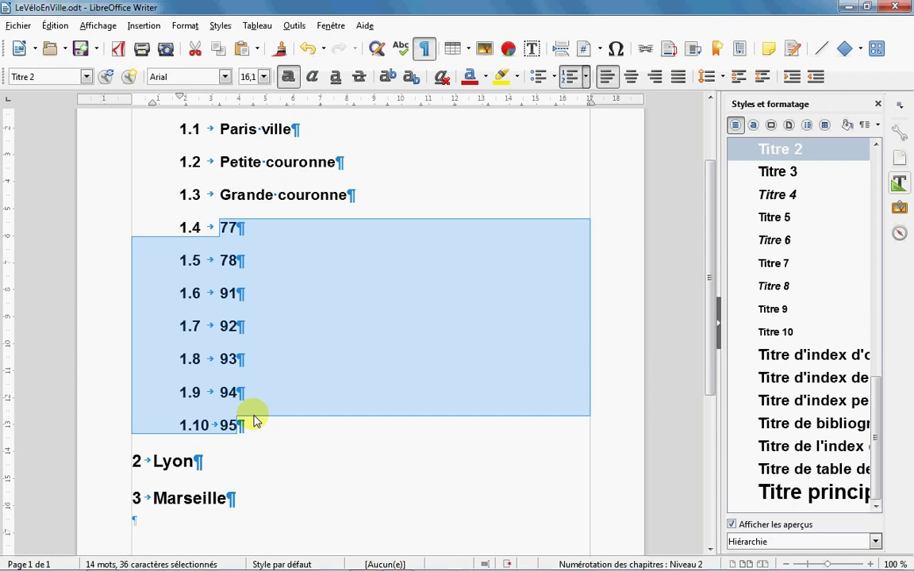
key(Tab)
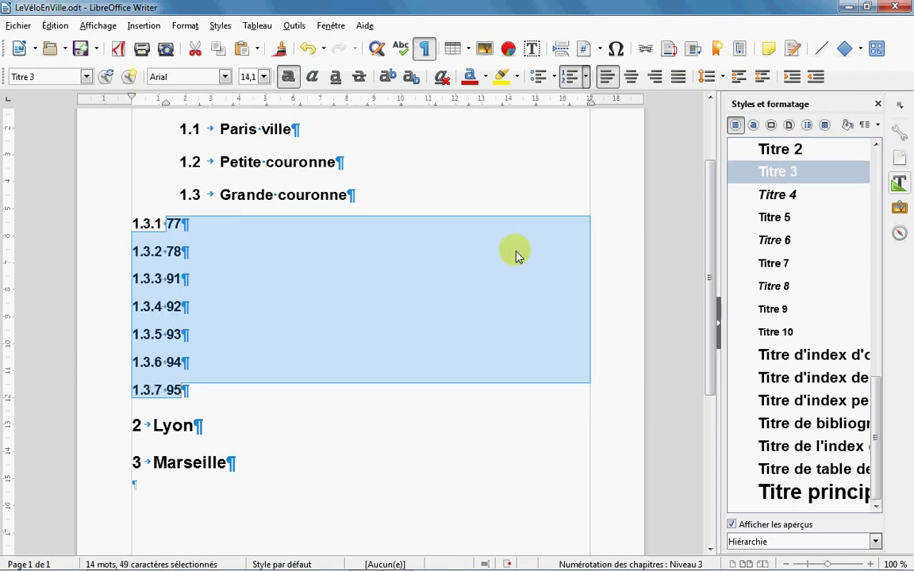
Step: Modify the Titre 3 paragraph style so its first-line indent is 2 cm and apply the change
right_click(776, 175)
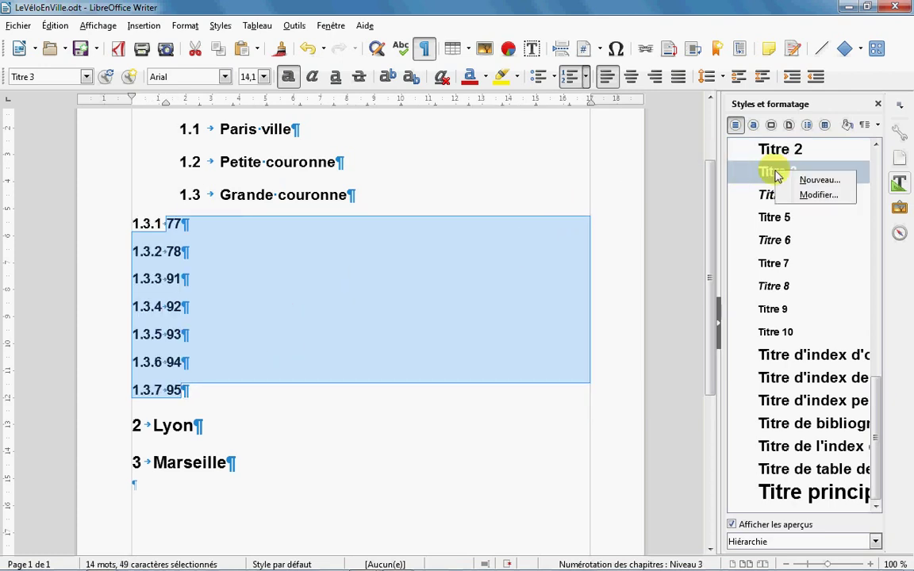
click(818, 195)
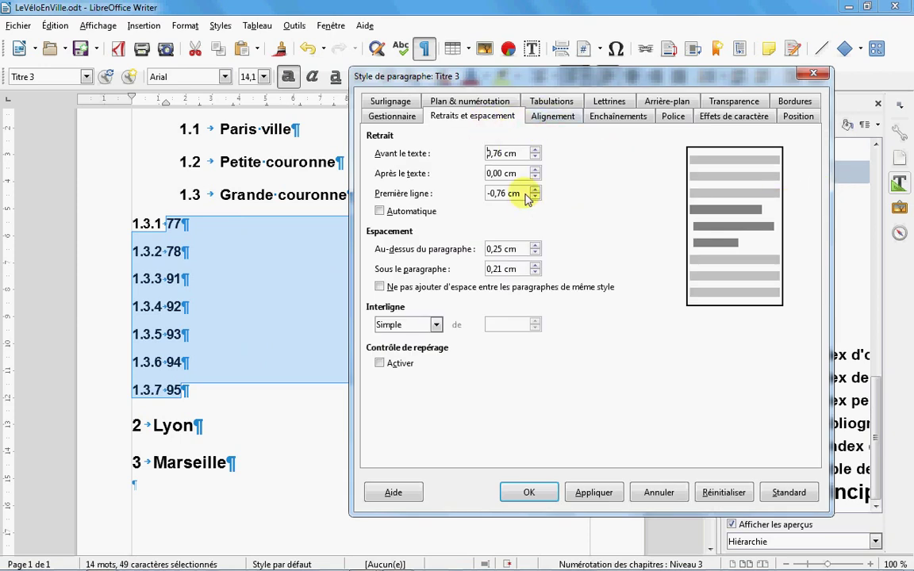
click(482, 193)
text(2)
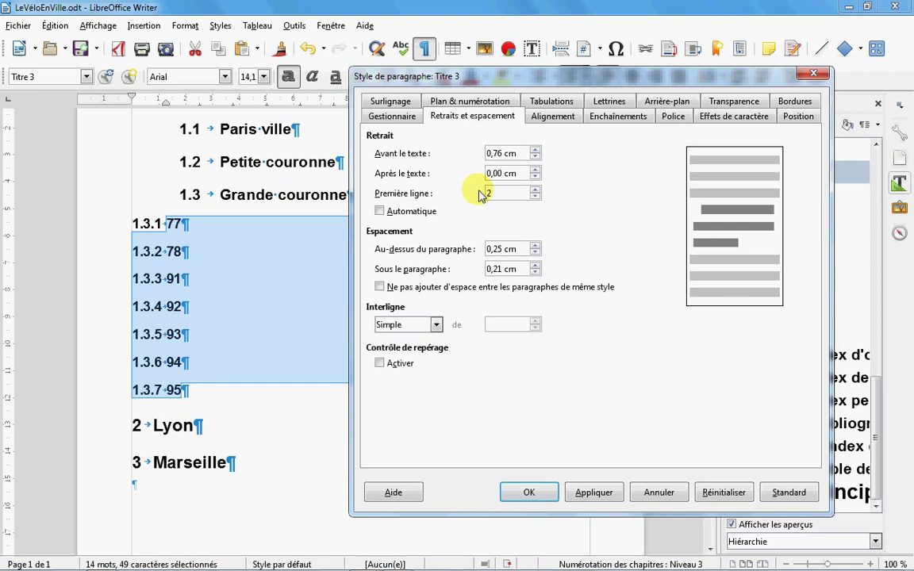
click(593, 492)
click(529, 492)
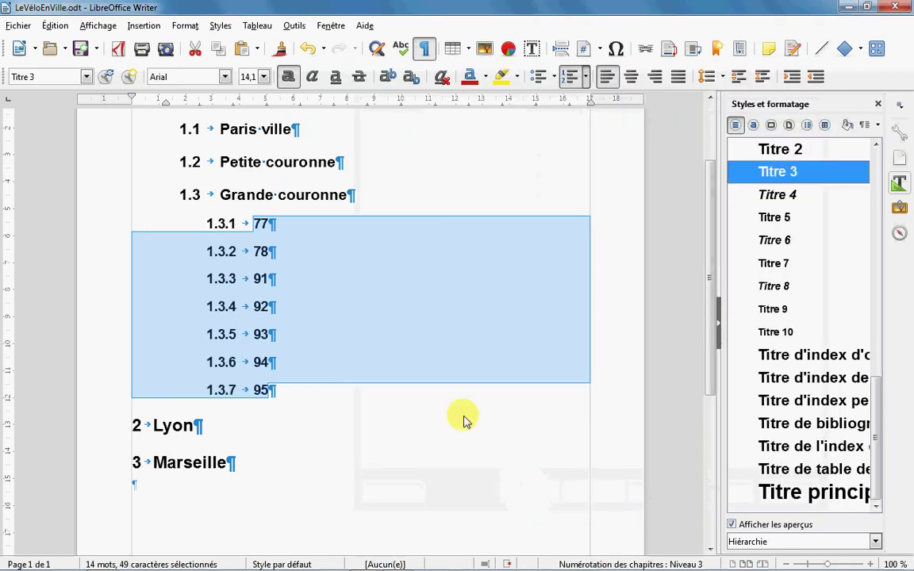
click(322, 241)
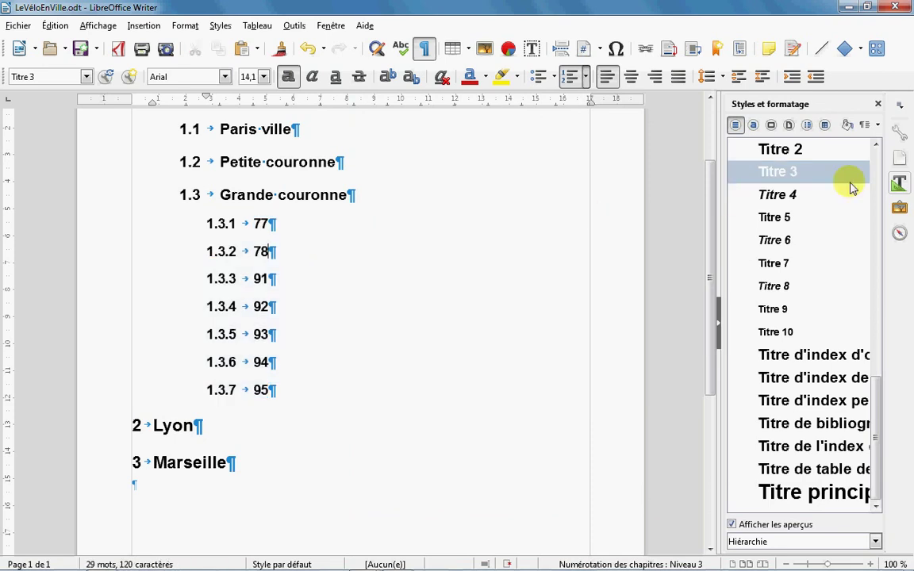
Step: Using the Navigator's heading outline, move the heading 92 up until it sits under Petite couronne
click(898, 233)
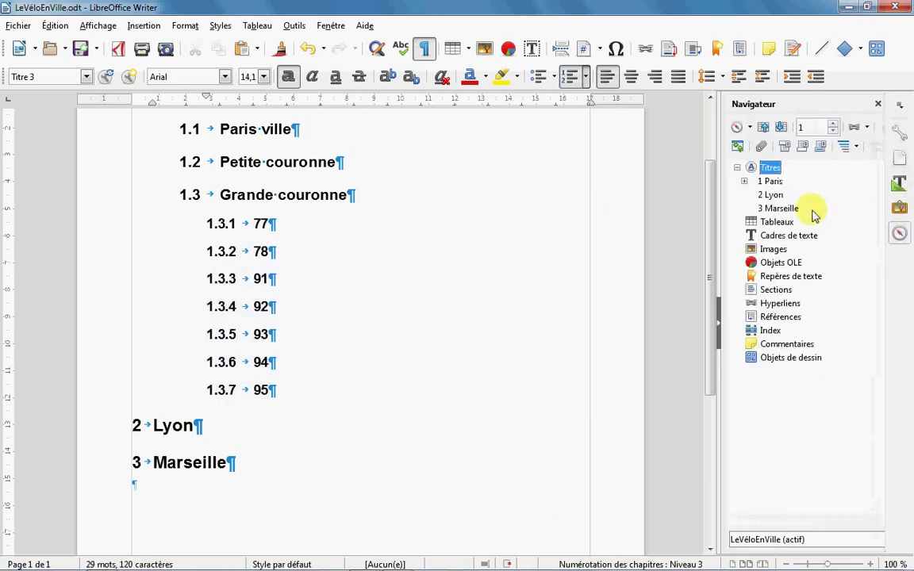
click(744, 181)
click(750, 222)
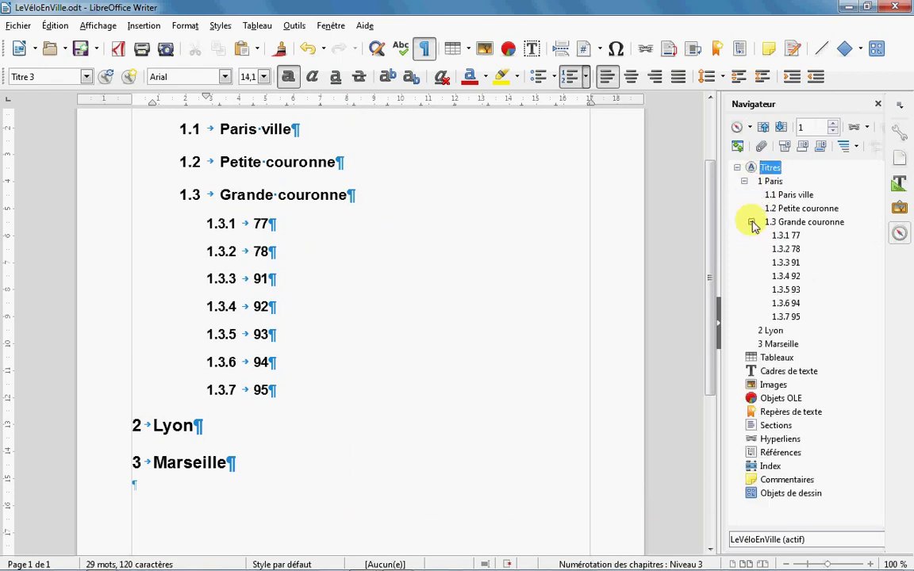
drag(795, 275, 799, 283)
click(881, 128)
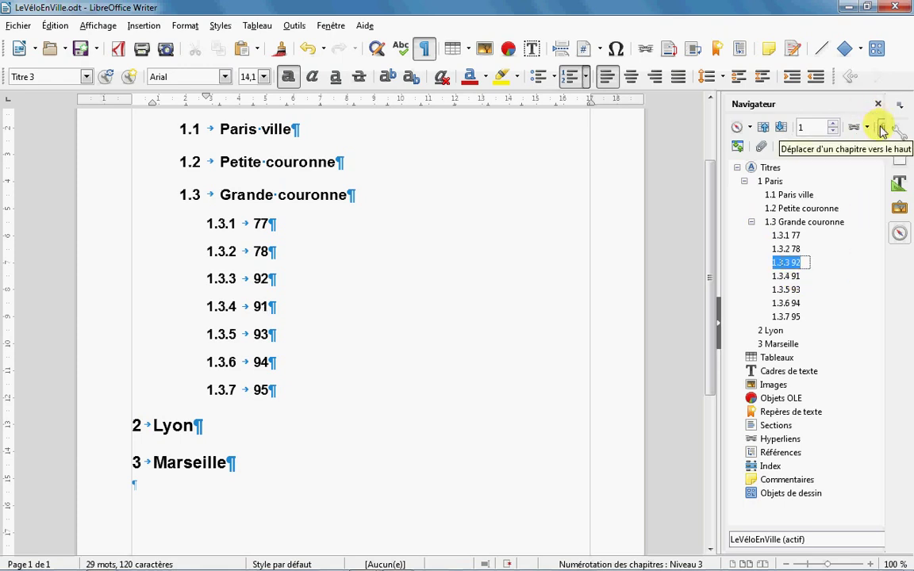
click(881, 128)
click(881, 127)
click(881, 127)
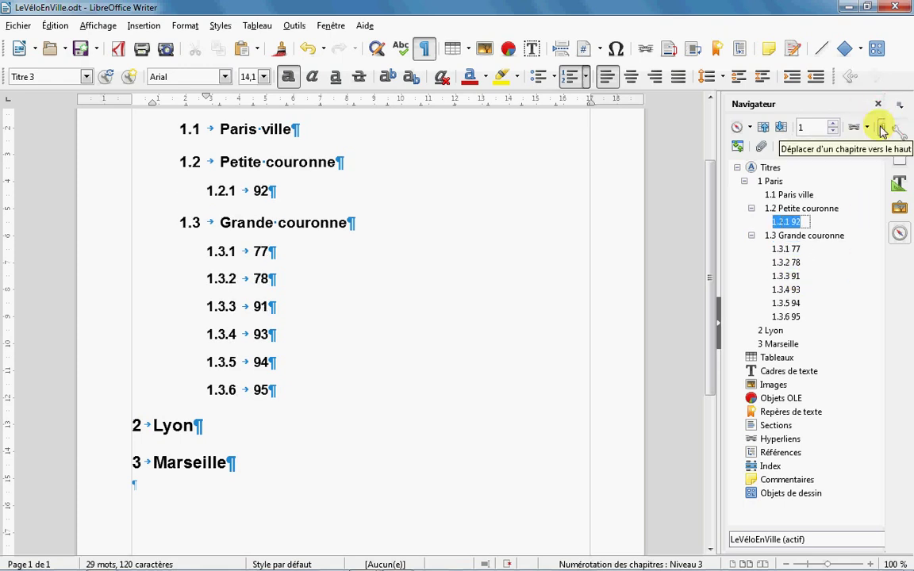
Step: Move the heading 93 up in the outline so it follows 92 under Petite couronne
click(786, 290)
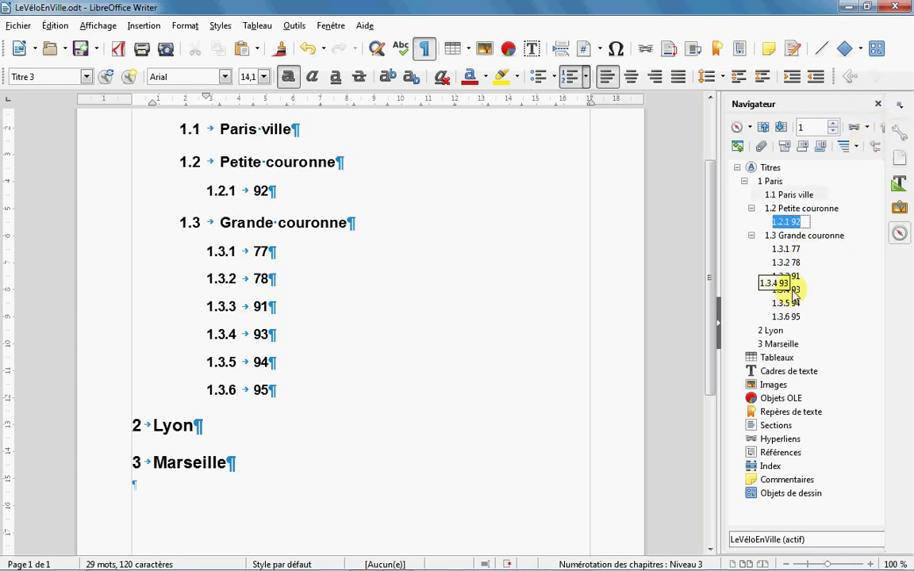
click(881, 128)
click(881, 127)
click(881, 128)
click(881, 128)
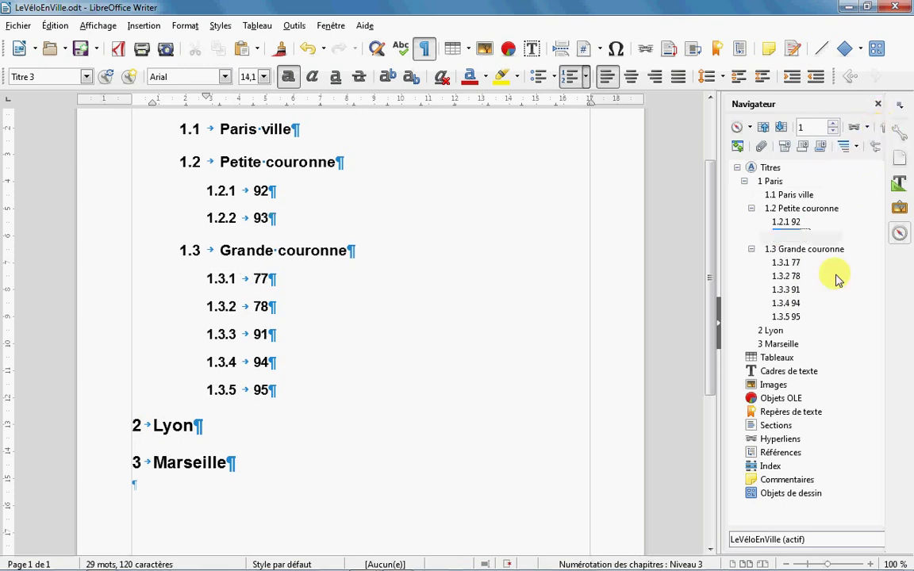
Step: Move the heading 94 up in the outline so it follows 93 under Petite couronne
click(785, 303)
click(881, 127)
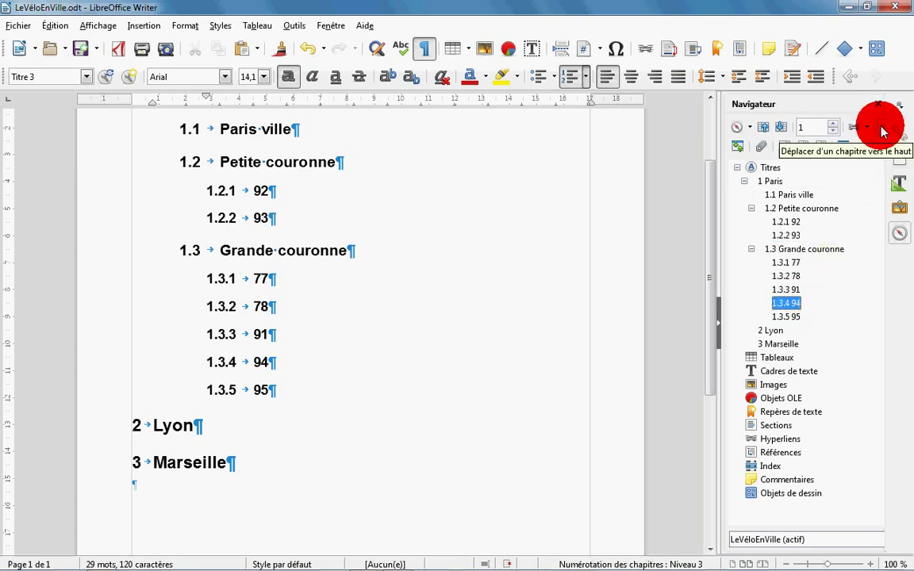
click(881, 128)
click(882, 129)
click(882, 128)
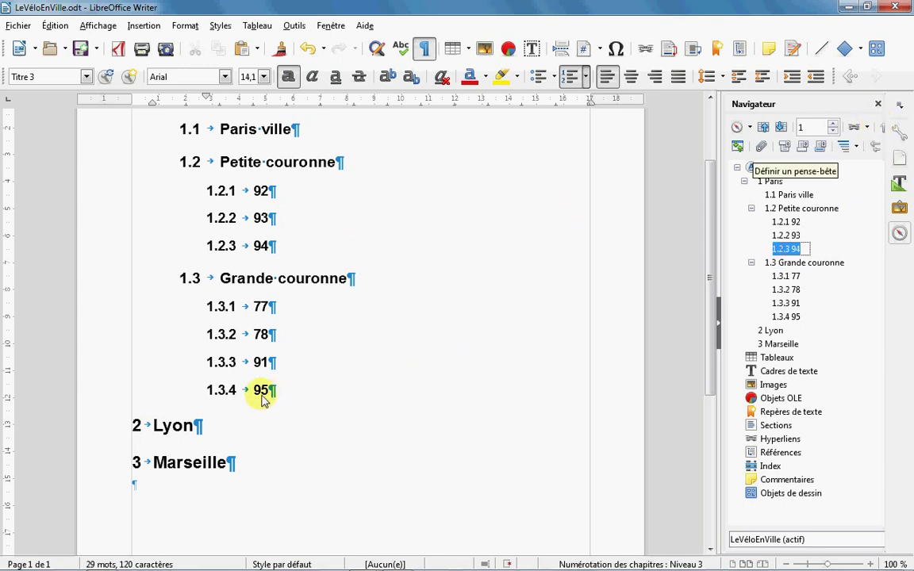
Step: Add the subheading "Lyon centre" below the Lyon heading in the Titre 2 style
click(237, 429)
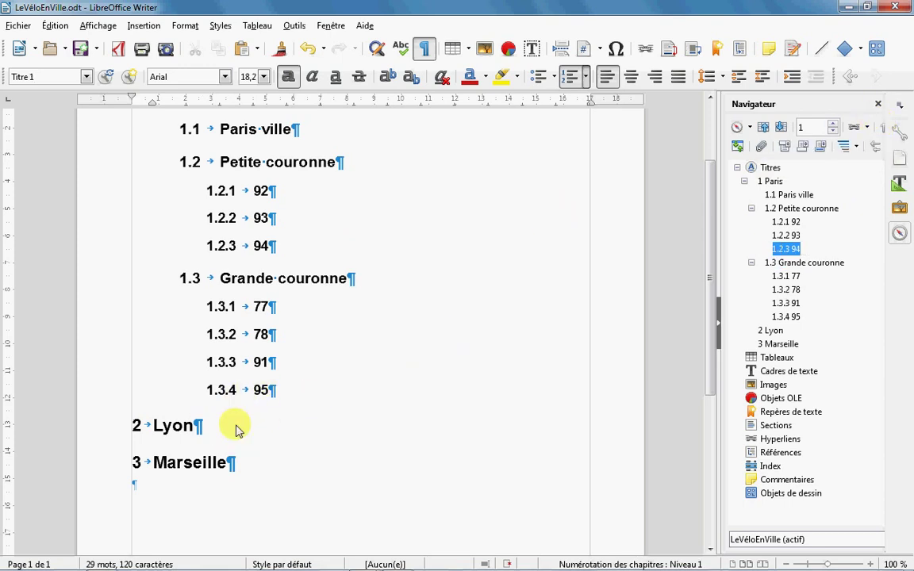
key(Return)
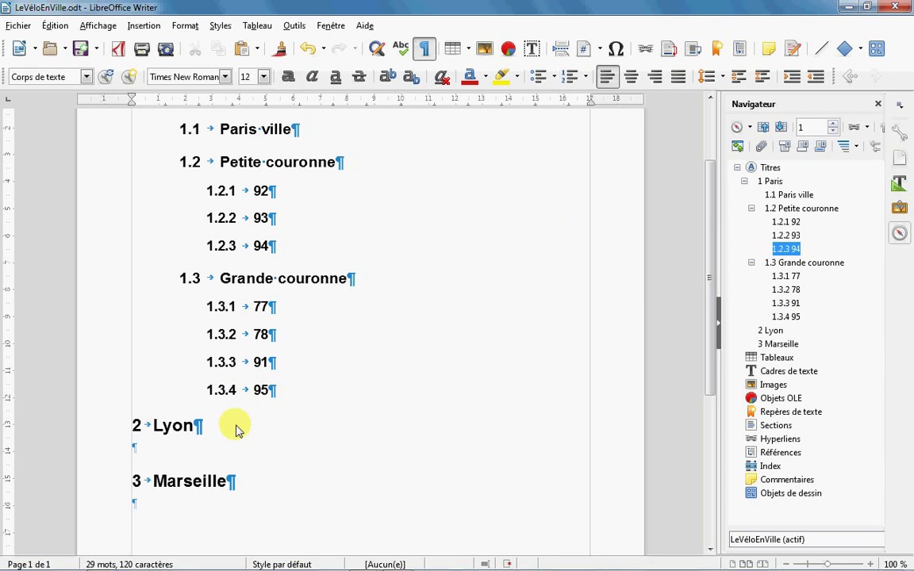
key(ctrl+2)
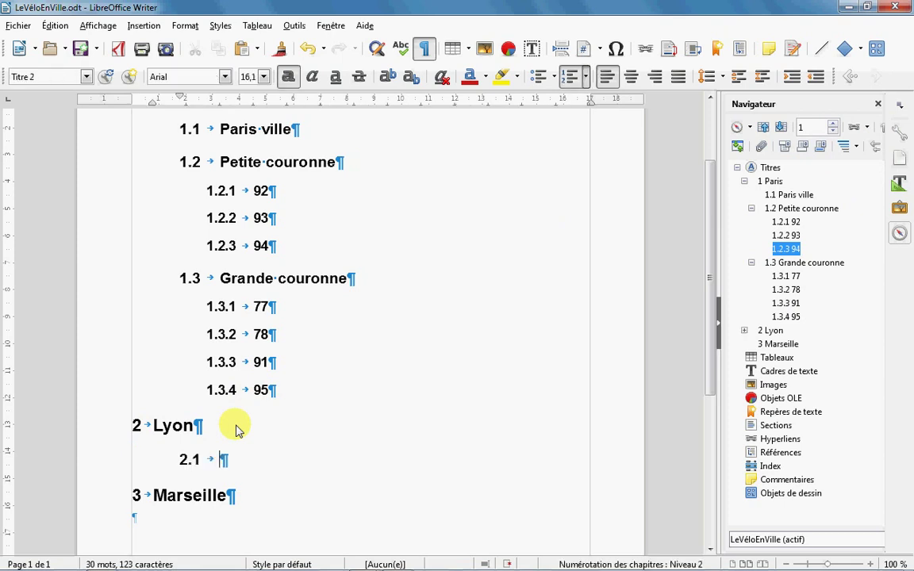
text(lyon)
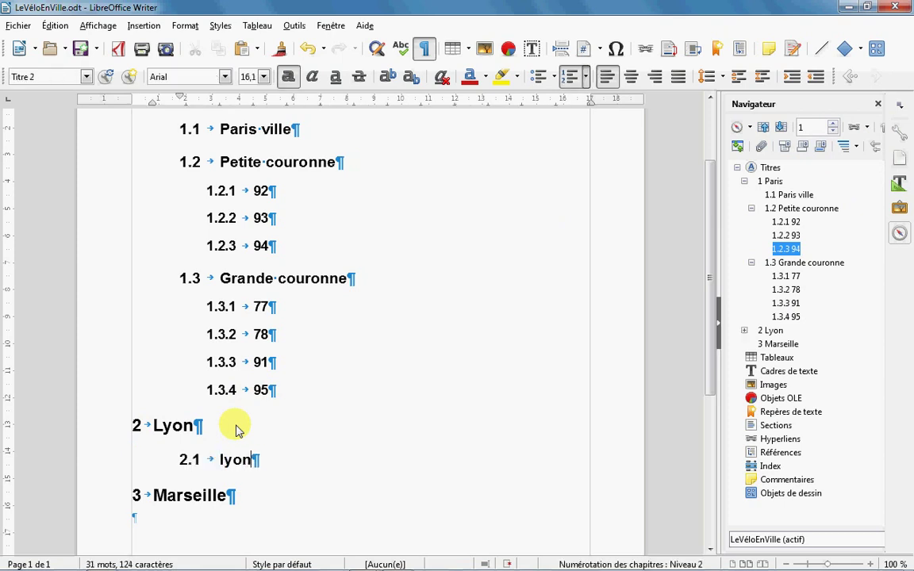
text( centre)
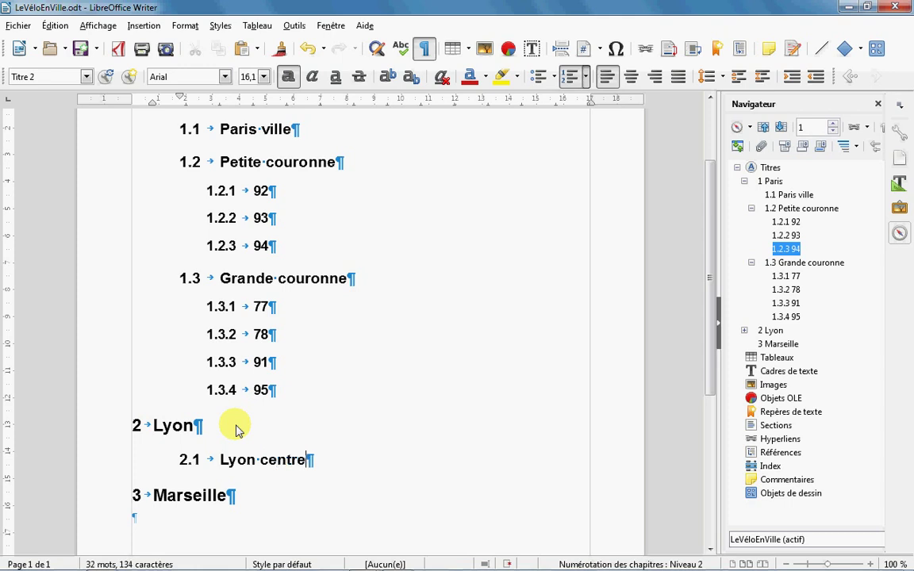
Step: Add the subheading "Grand Lyon" below Lyon centre in the Titre 2 style
key(Return)
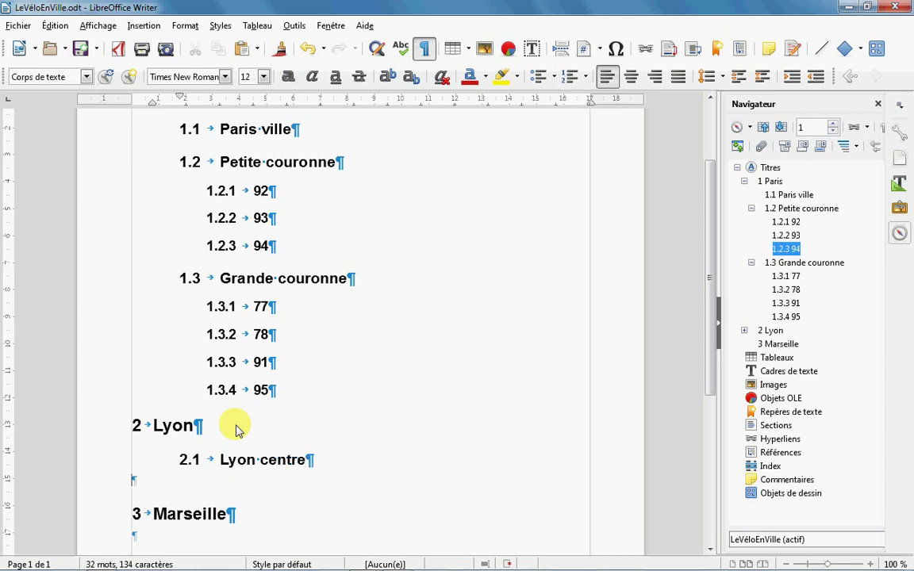
key(ctrl+2)
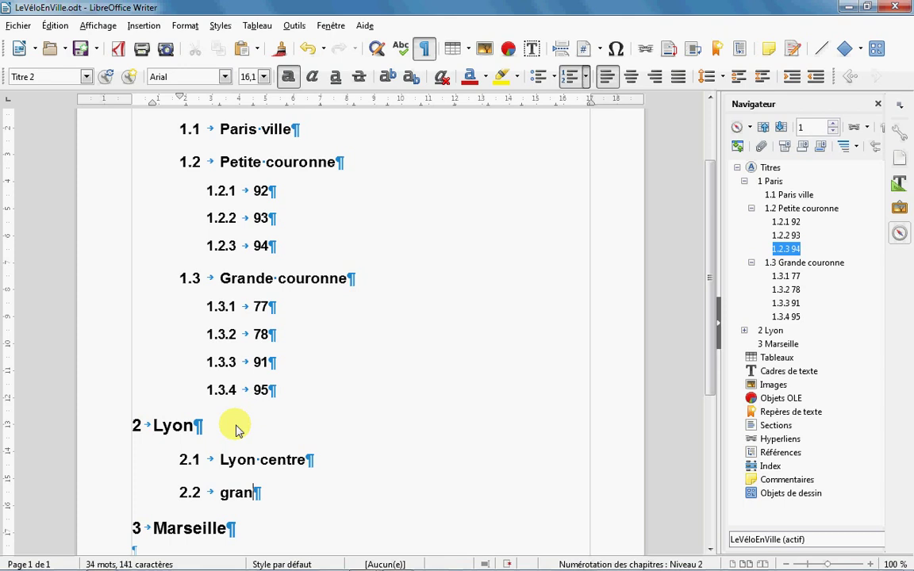
text(grand)
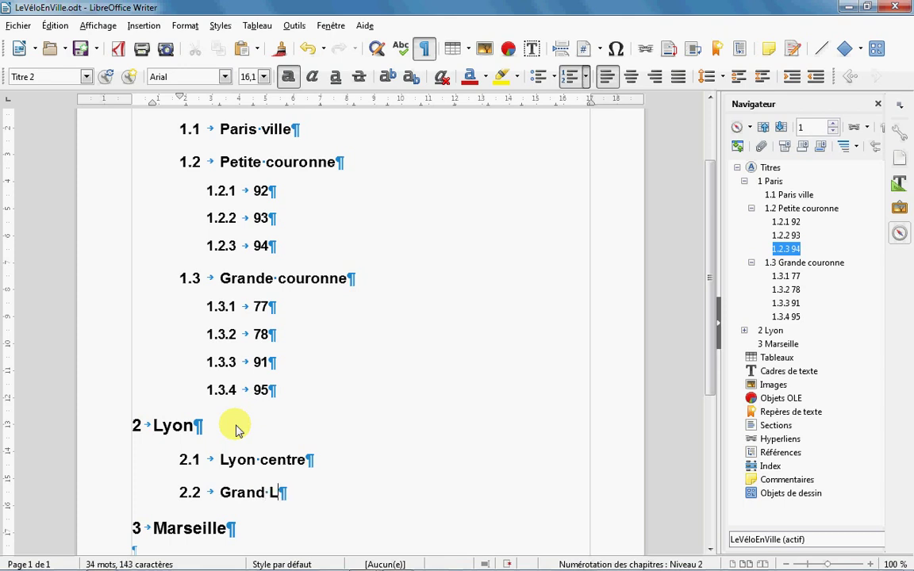
Step: Add the subheading "Quartiers nord" below the Marseille heading in the Titre 2 style
scroll(235, 428, down, 3)
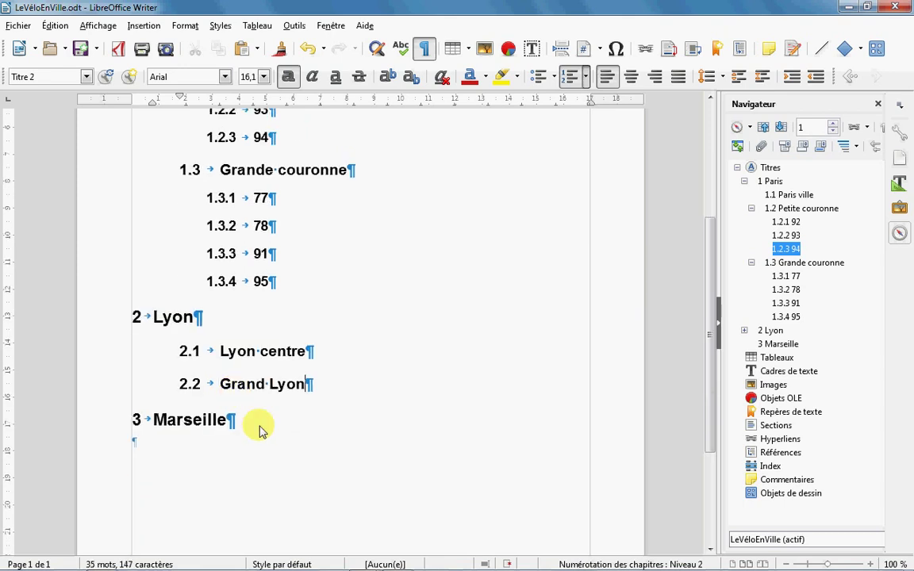
click(266, 424)
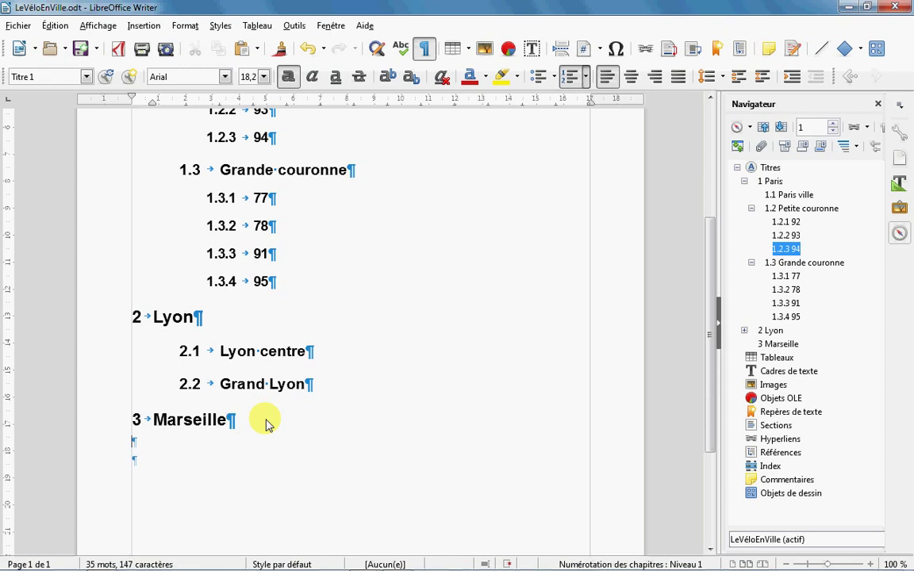
key(Return)
key(ctrl+2)
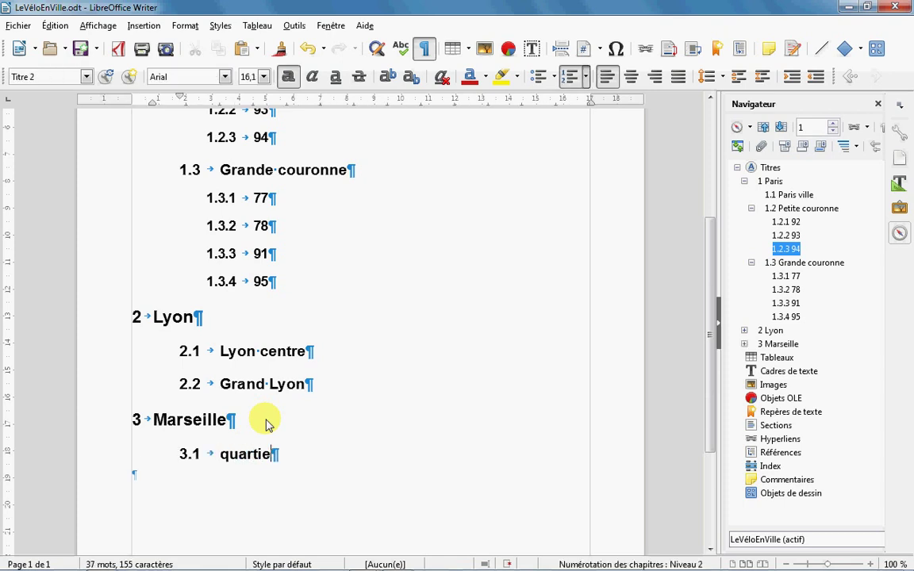
text(quartiers n)
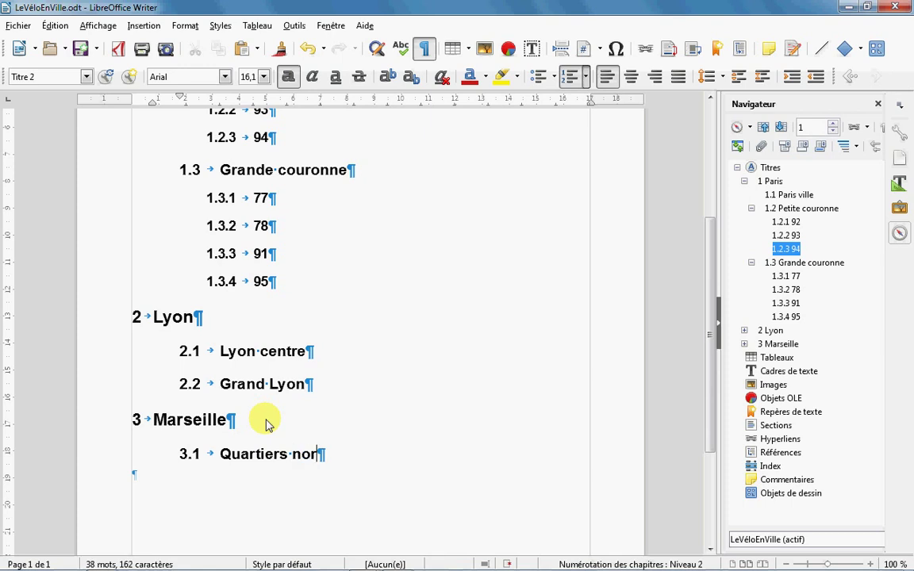
Step: Add the subheading "Quartiers sud" below Quartiers nord in the Titre 2 style, spelled correctly
key(Down)
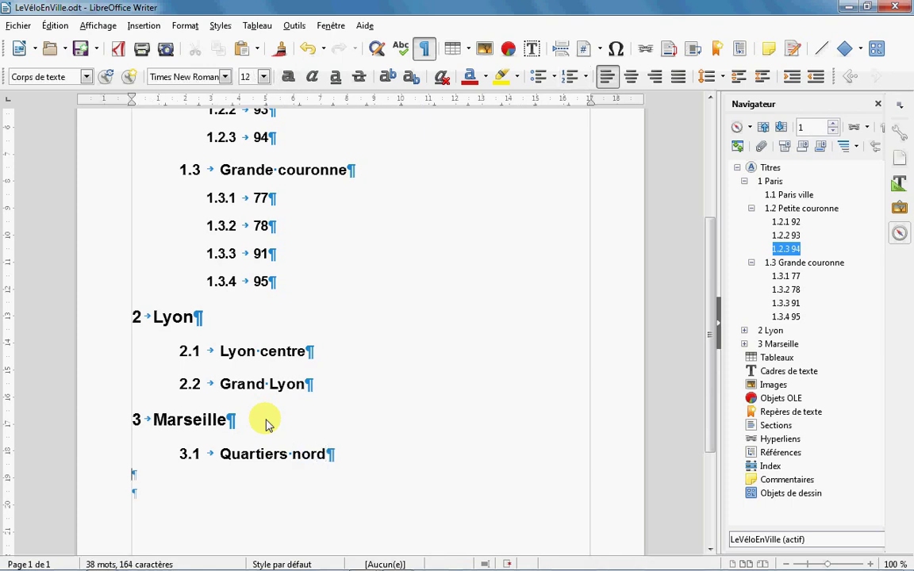
key(ctrl+2)
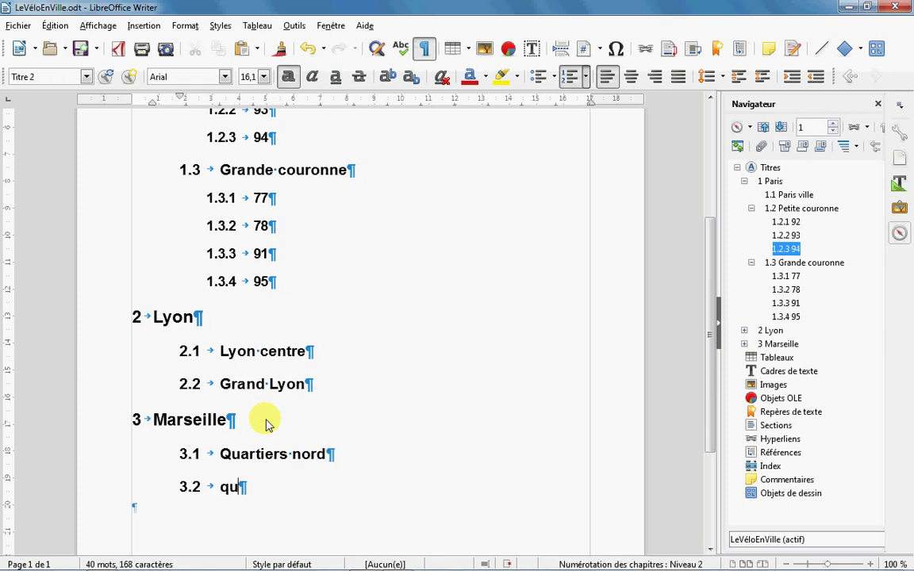
text(quarties)
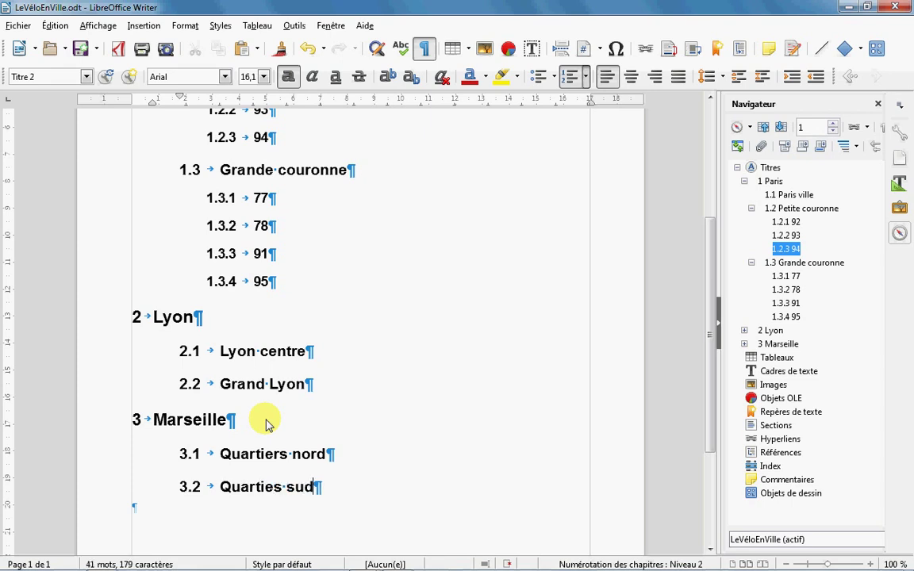
key(Down)
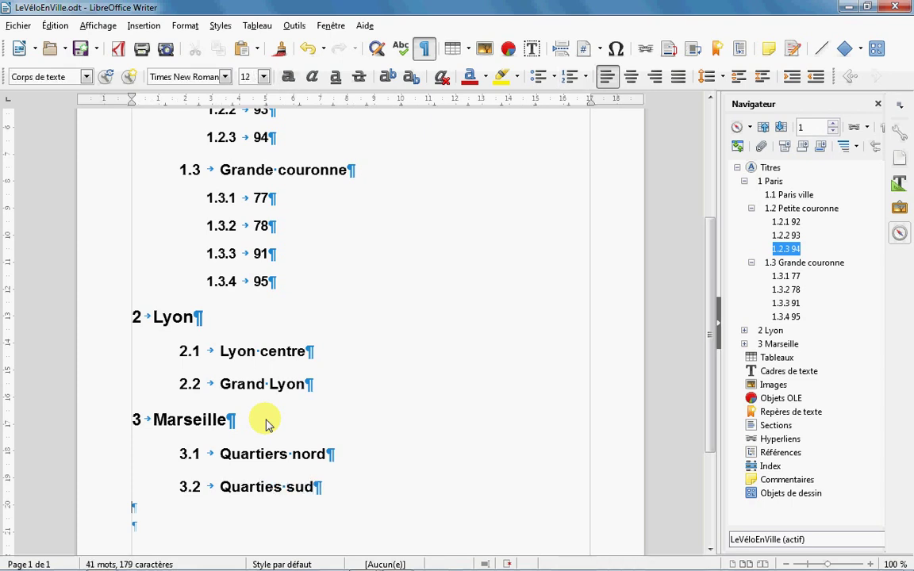
click(275, 487)
text(r)
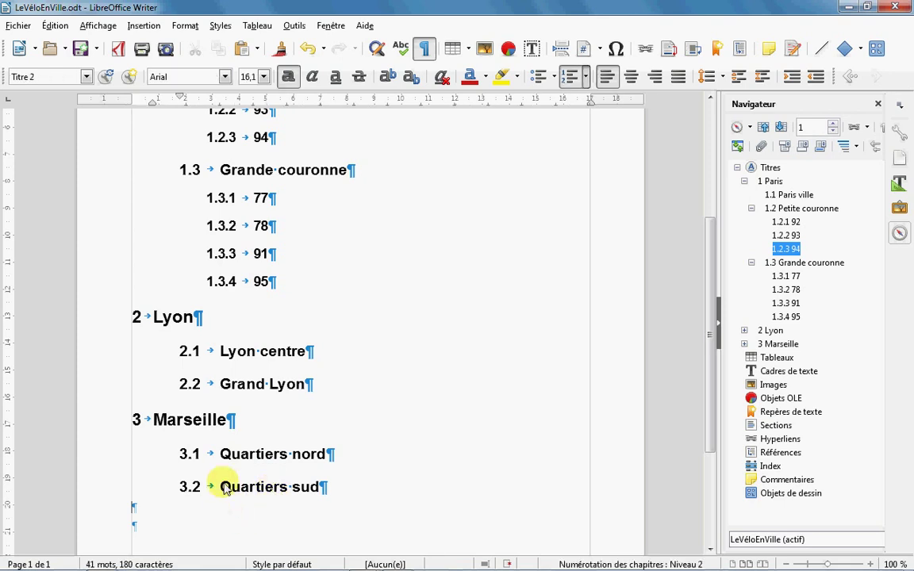
key(Down)
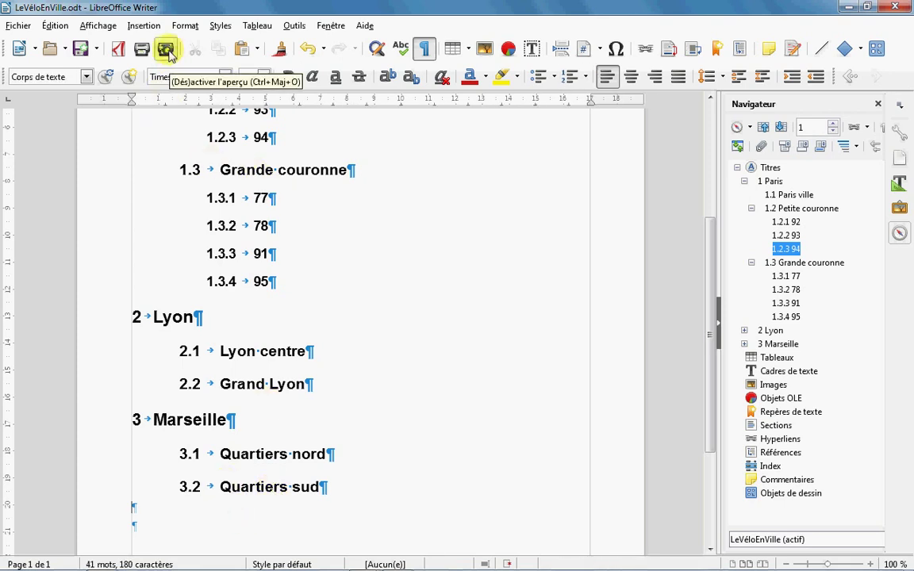
Step: Examine the complete heading structure in the page preview and return to editing
click(167, 50)
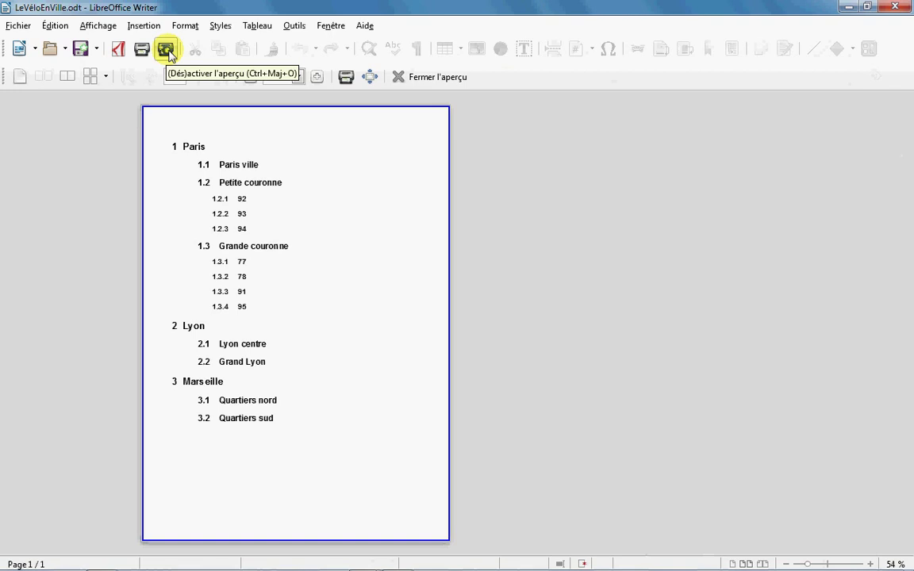
click(428, 80)
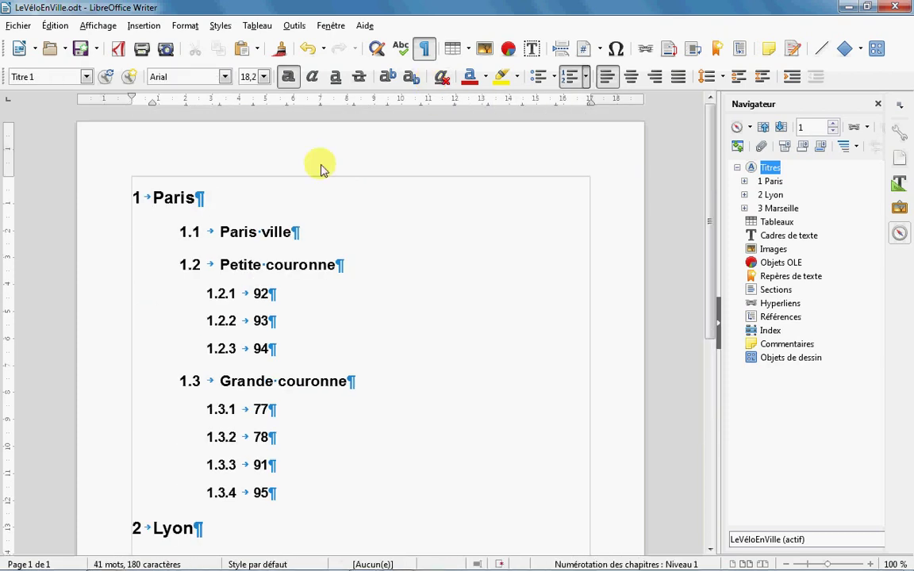
Step: Hide the Navigator, switch to LoremIpsum.odt and copy its entire text
click(899, 232)
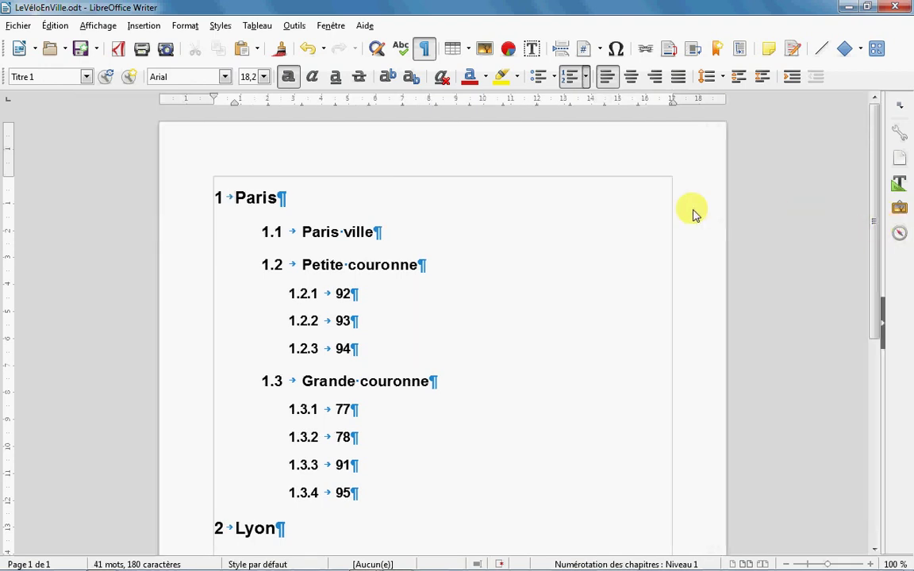
click(330, 26)
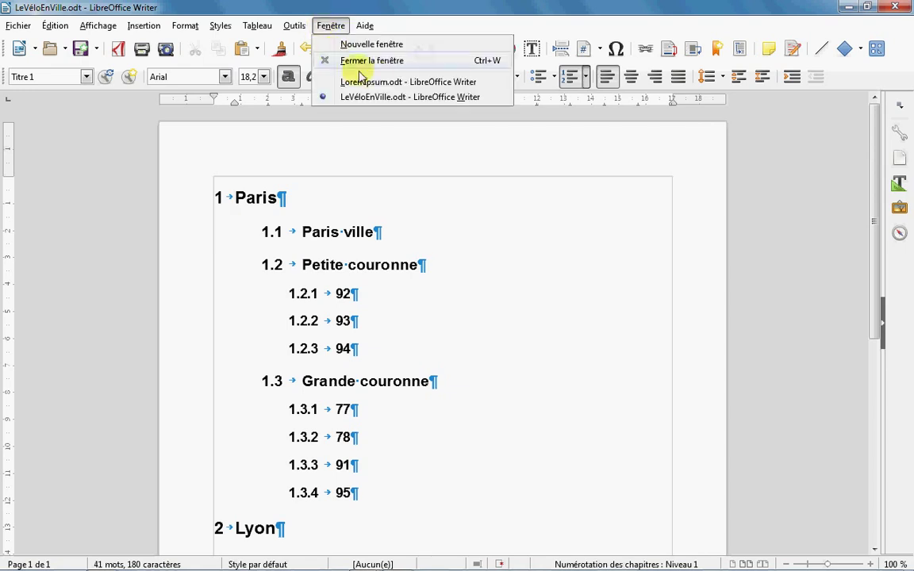
click(385, 80)
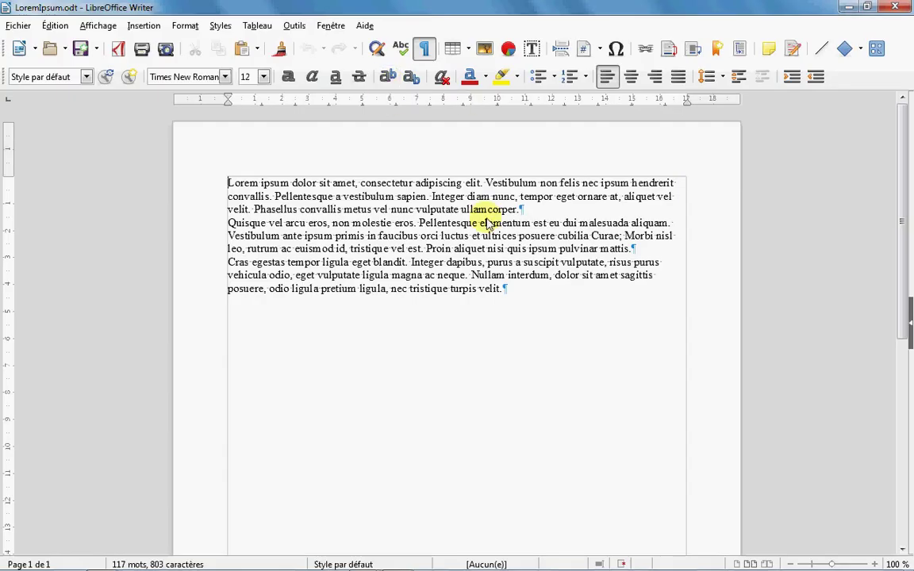
key(ctrl+a)
key(ctrl+c)
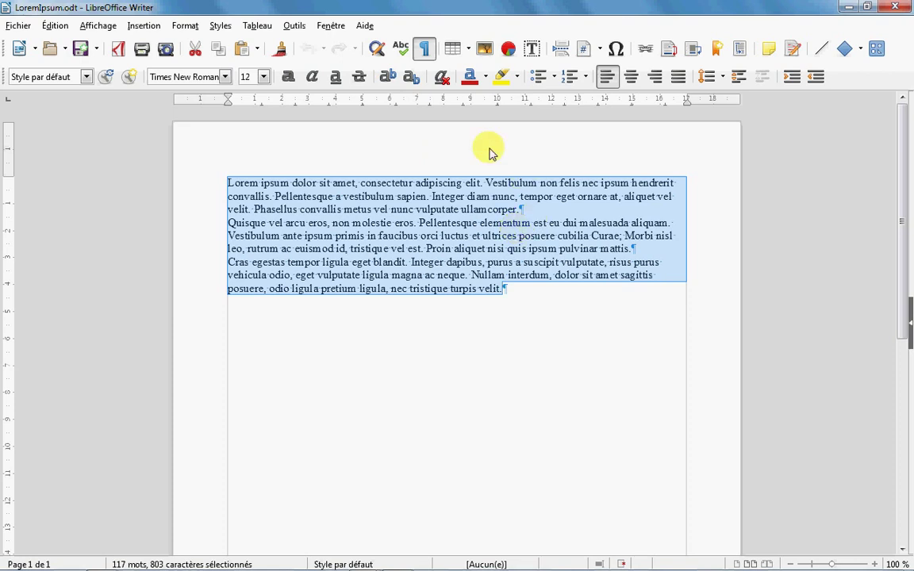
Step: Return to LeVéloEnVille.odt and paste the copied text in a new paragraph below the Paris ville heading
click(331, 25)
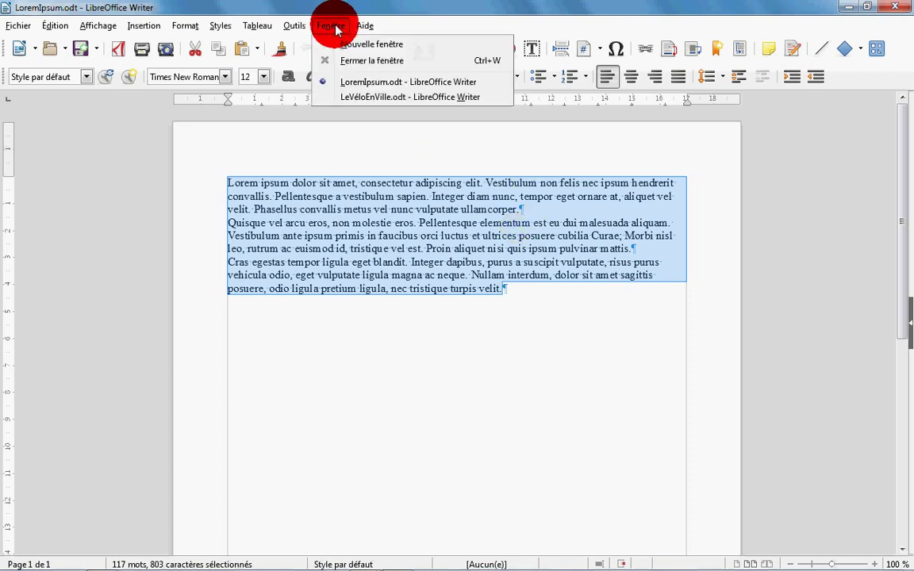
click(378, 96)
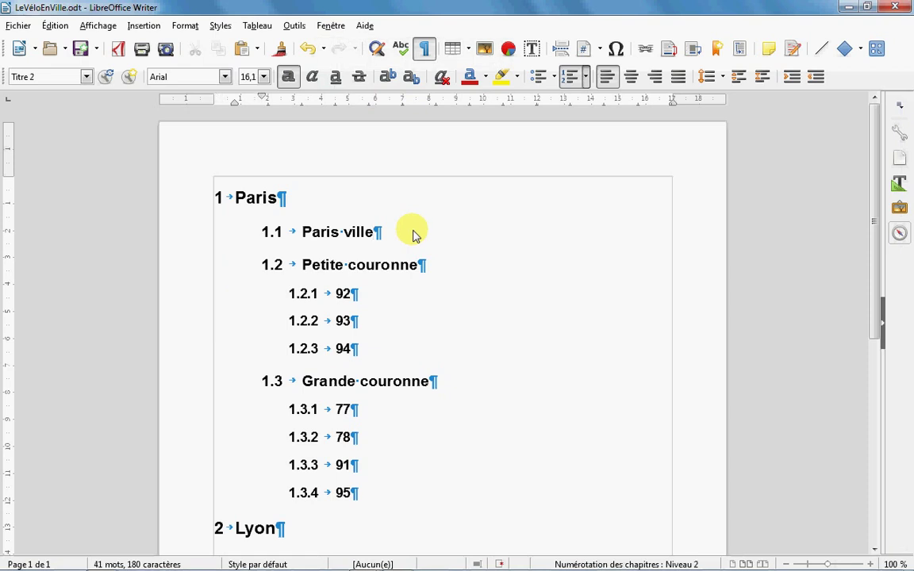
key(Return)
key(ctrl+v)
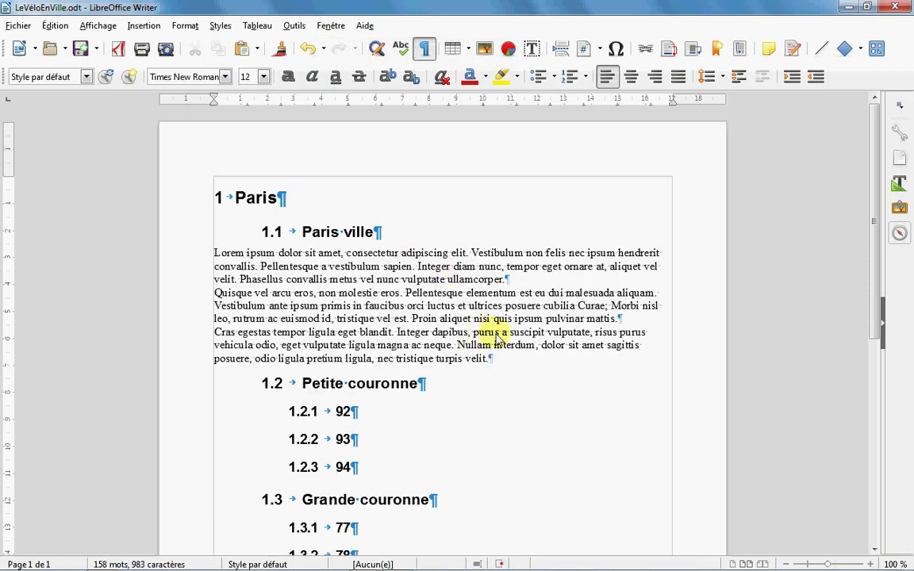
Step: Apply the Corps de texte style to the three Lorem ipsum paragraphs below Paris ville
drag(492, 332, 230, 266)
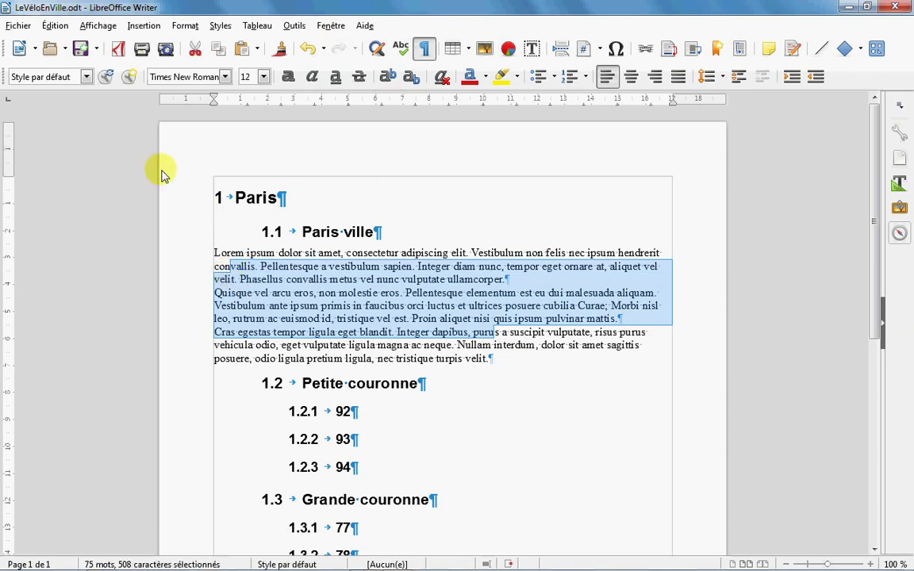
click(88, 78)
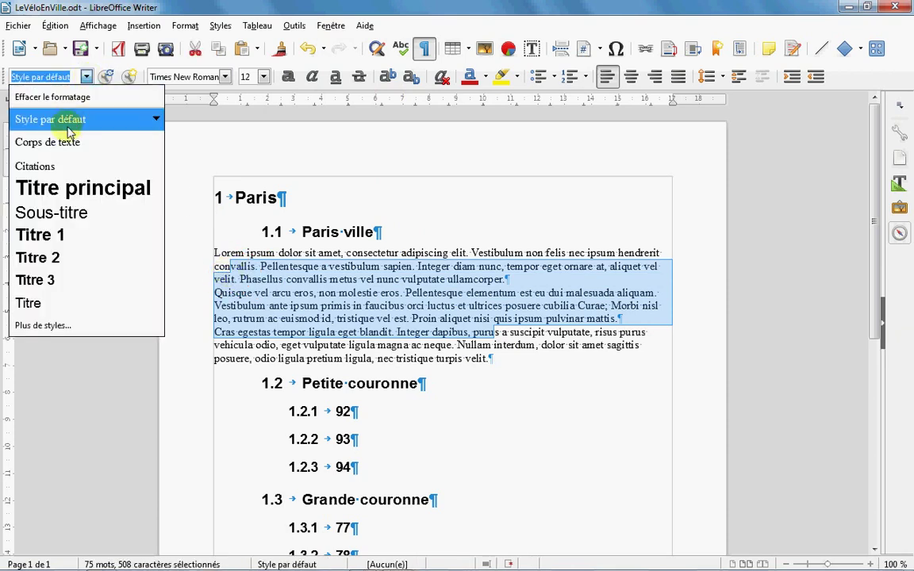
click(75, 143)
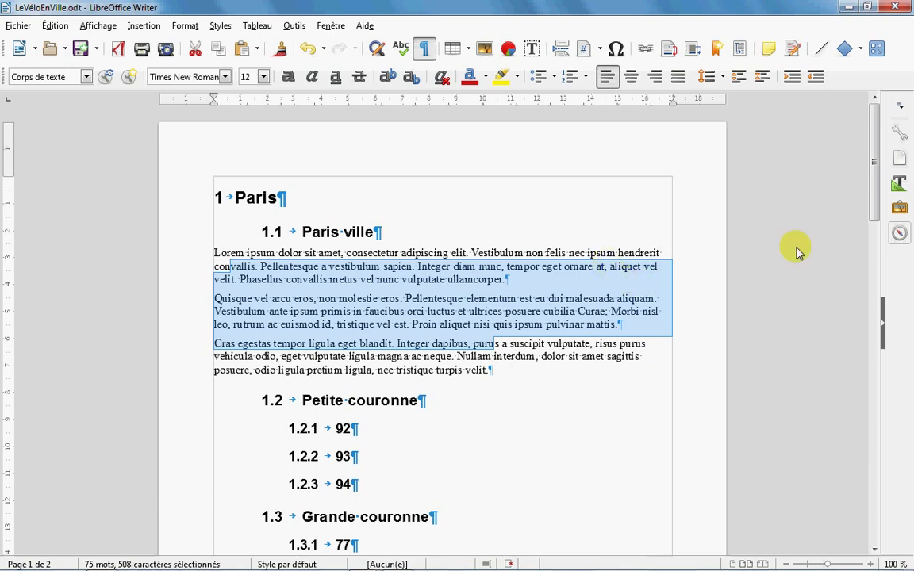
Step: Modify the Corps de texte paragraph style to indent the first line by 1 cm
click(898, 183)
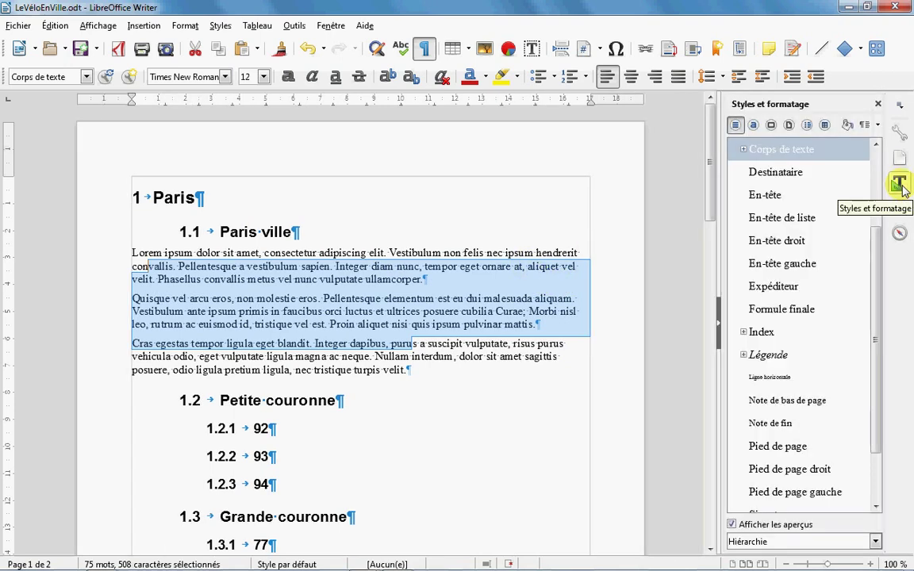
right_click(805, 151)
click(839, 173)
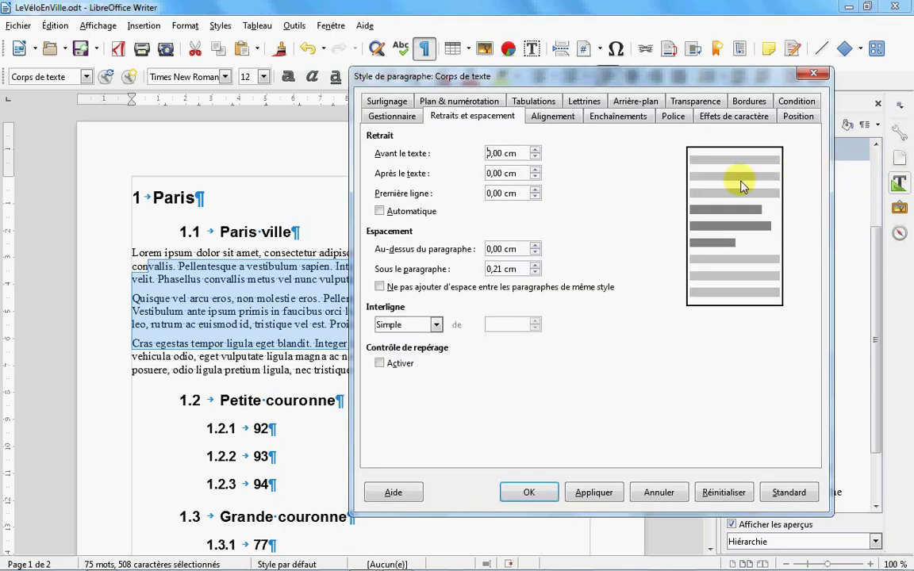
drag(526, 189, 473, 194)
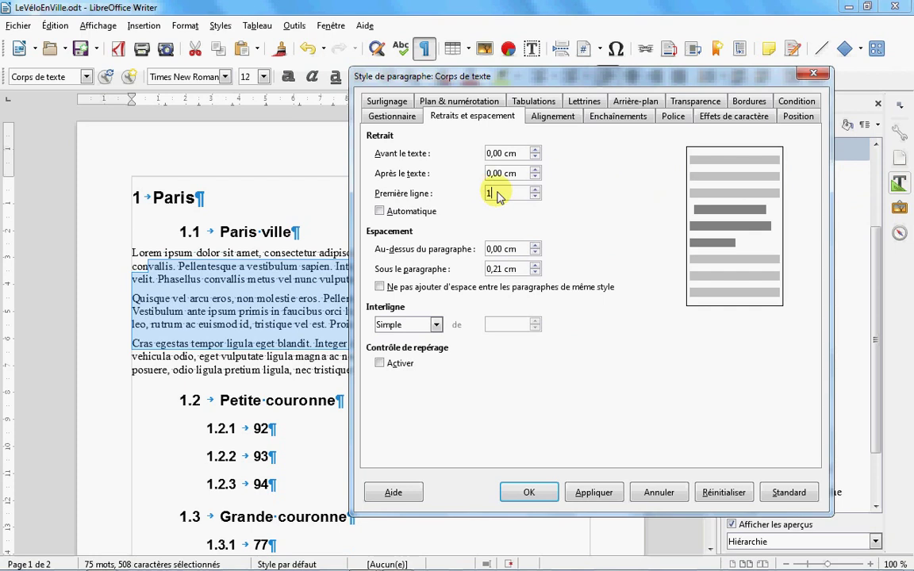
text(1)
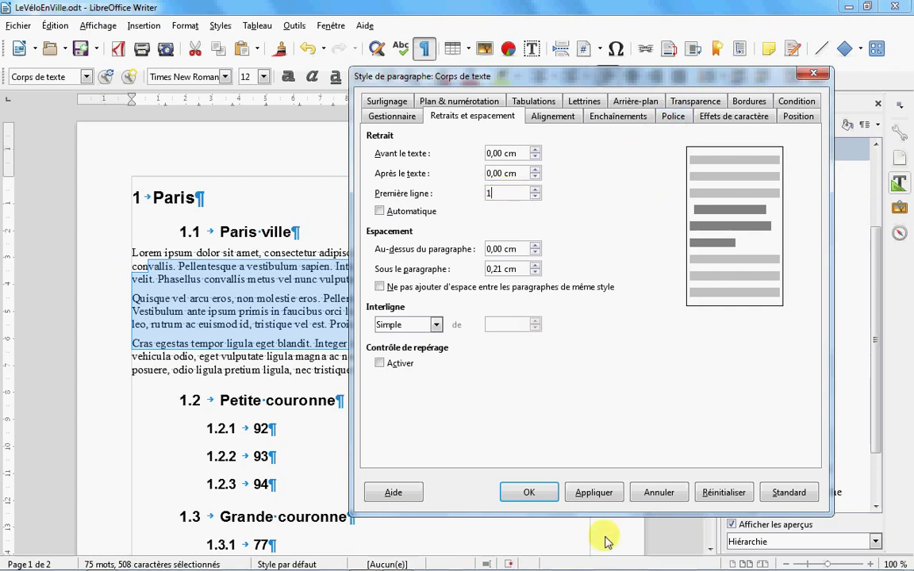
click(601, 492)
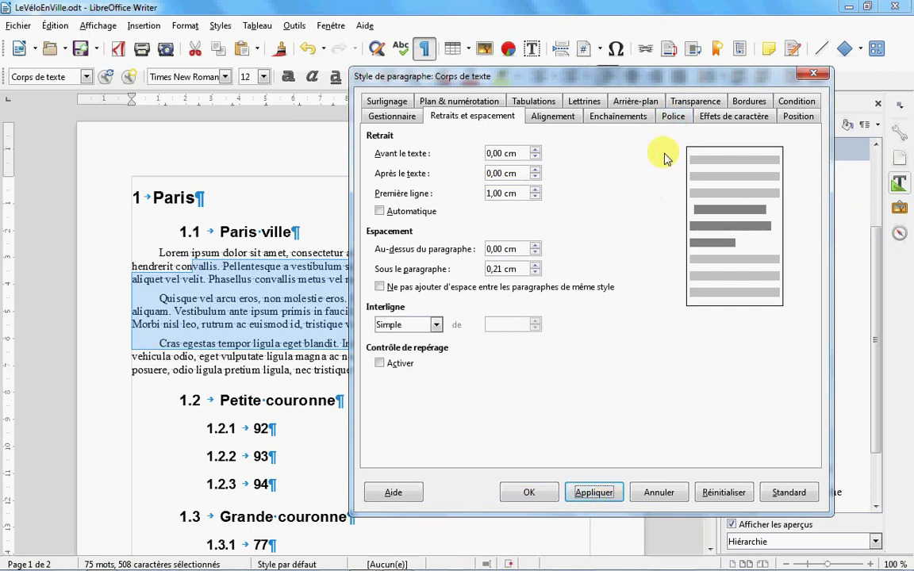
Step: Set the Corps de texte style's font to Verdana at 10 pt and confirm the style changes
click(672, 117)
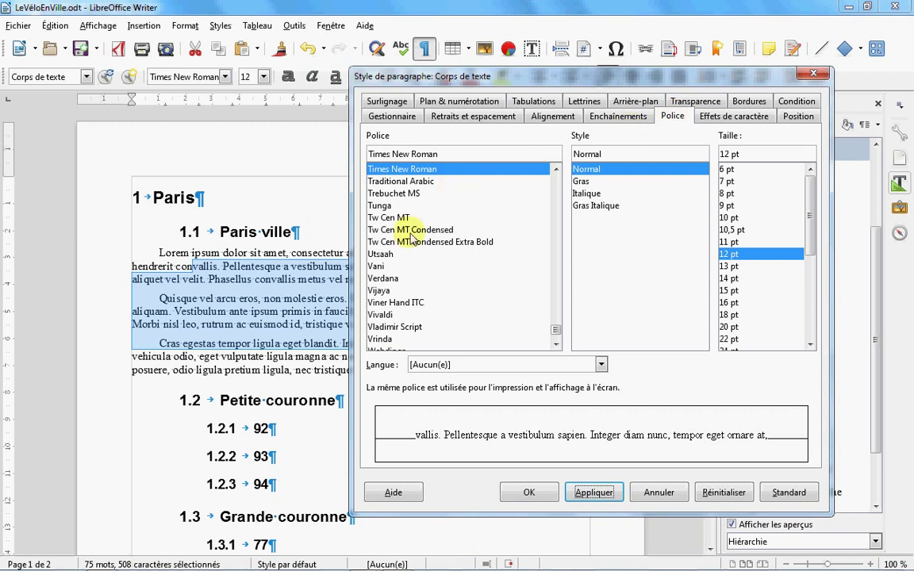
click(395, 280)
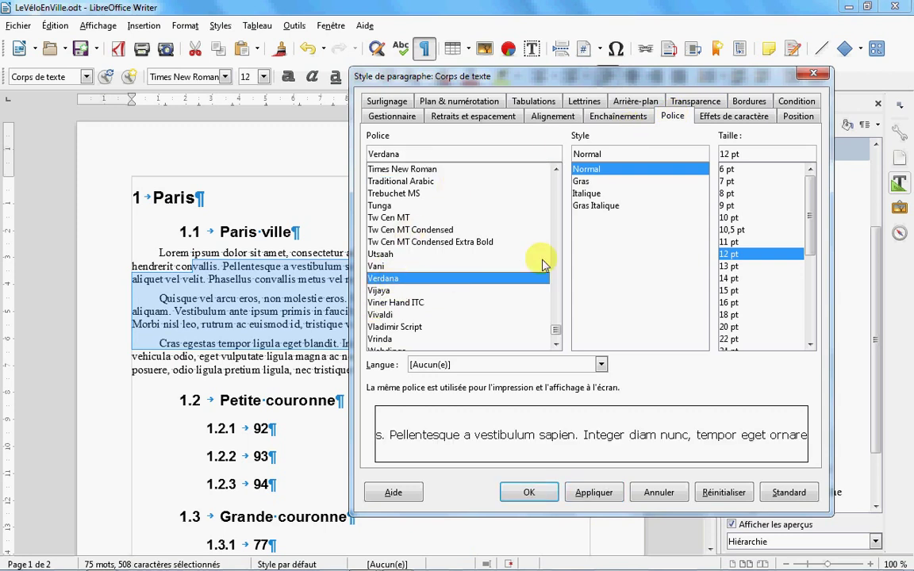
click(728, 217)
click(592, 495)
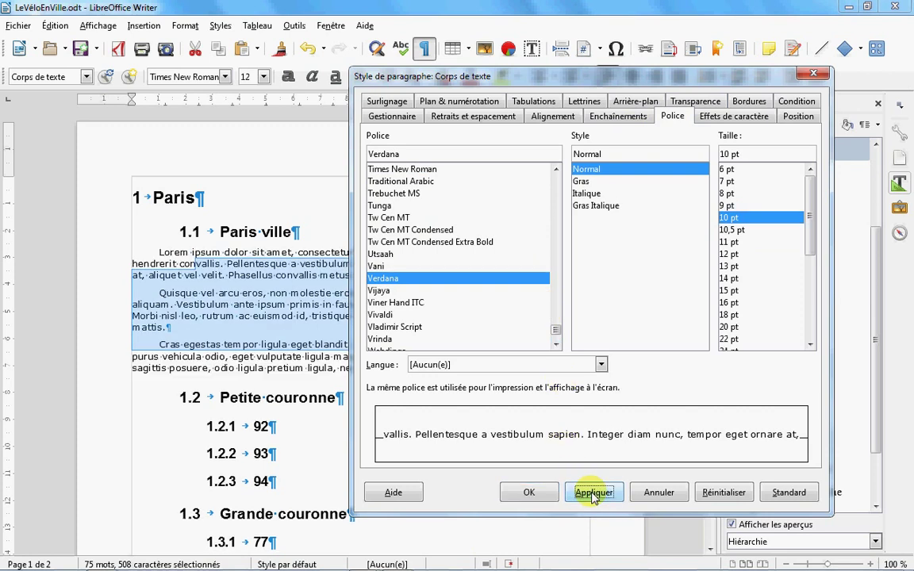
click(529, 492)
Step: Copy the three formatted paragraphs under Paris ville and paste them below heading 92
click(462, 369)
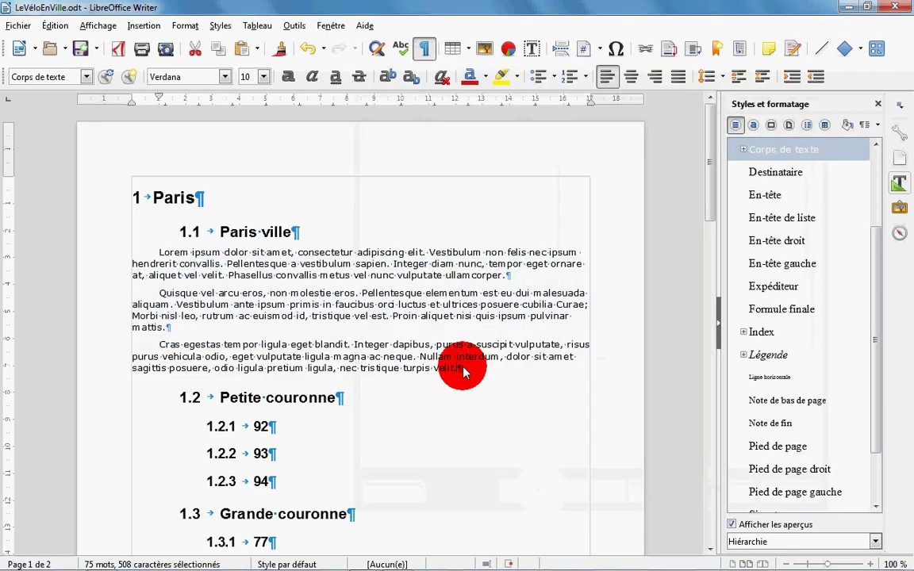
drag(463, 368, 132, 255)
key(ctrl+c)
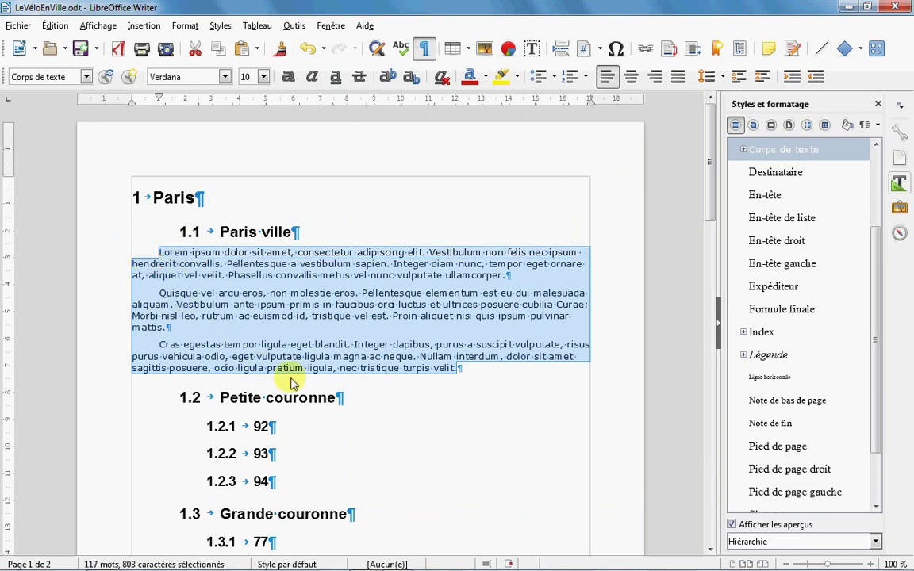
click(300, 429)
key(Return)
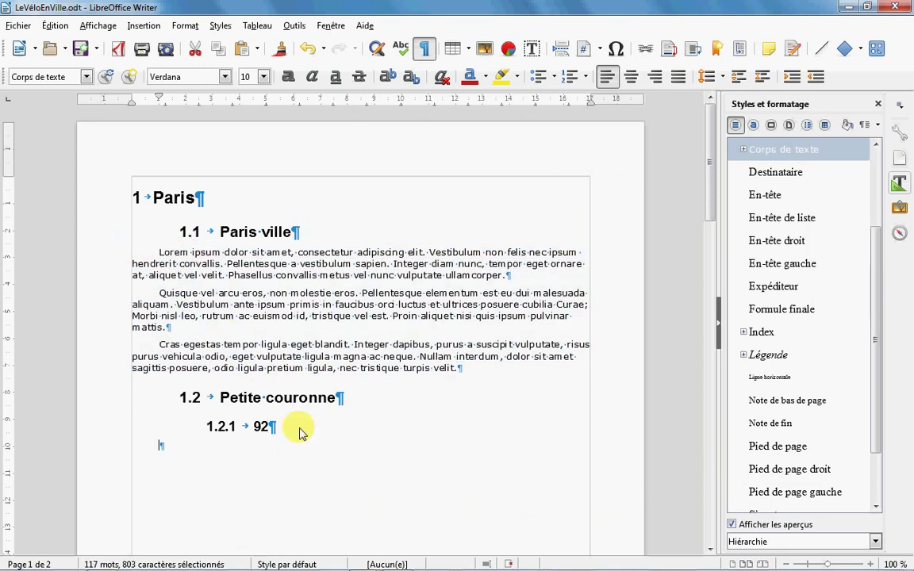
key(ctrl+v)
Step: Paste the copied body paragraphs below headings 93 and 94 in the Corps de texte style
scroll(306, 429, down, 12)
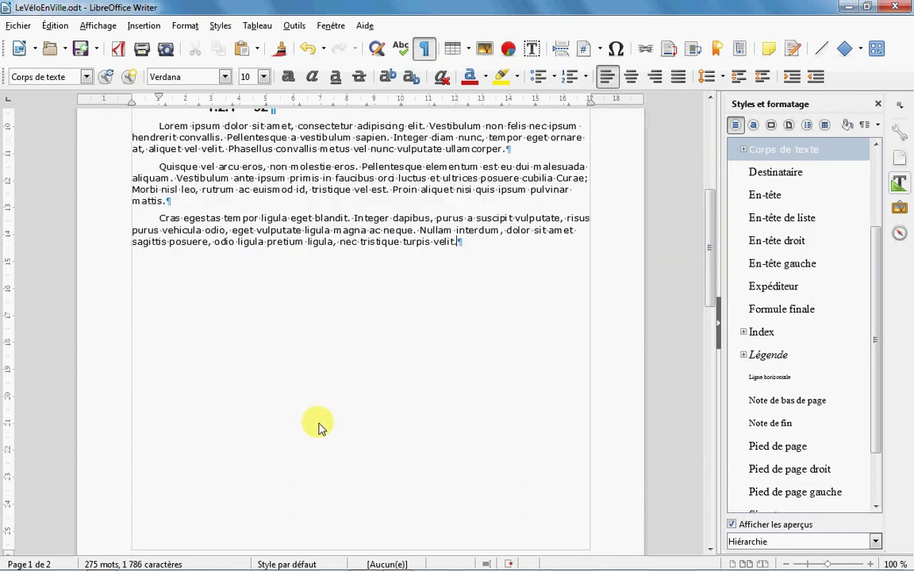
click(296, 395)
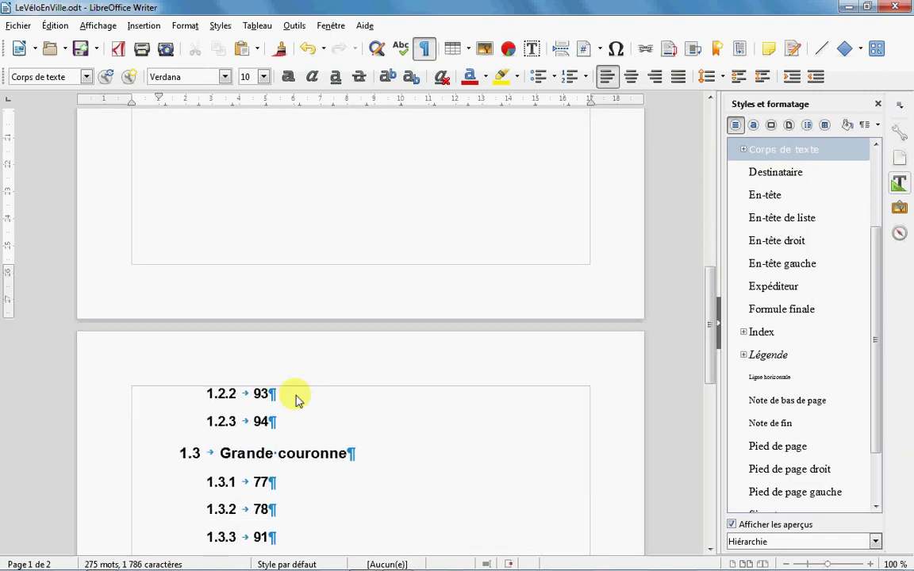
key(Return)
key(ctrl+0)
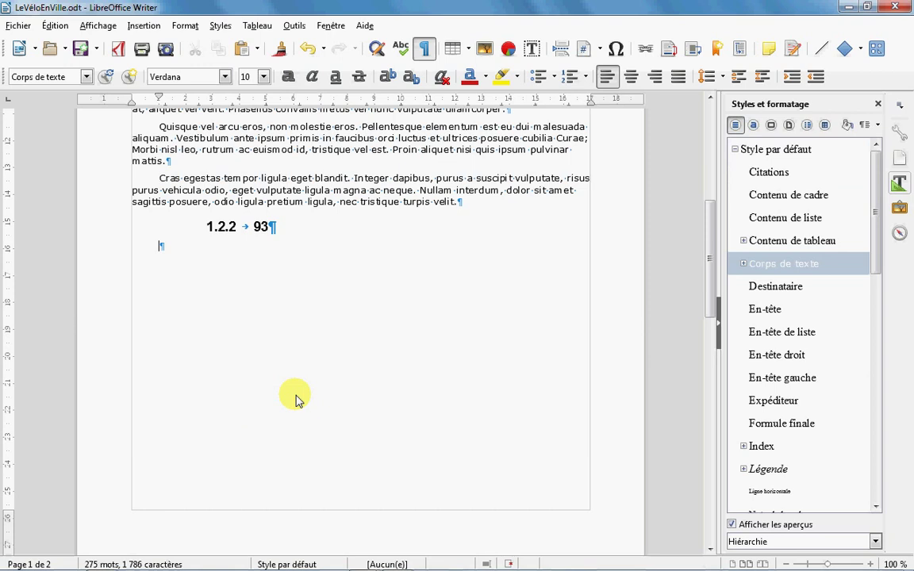
key(ctrl+v)
scroll(298, 401, down, 6)
click(308, 429)
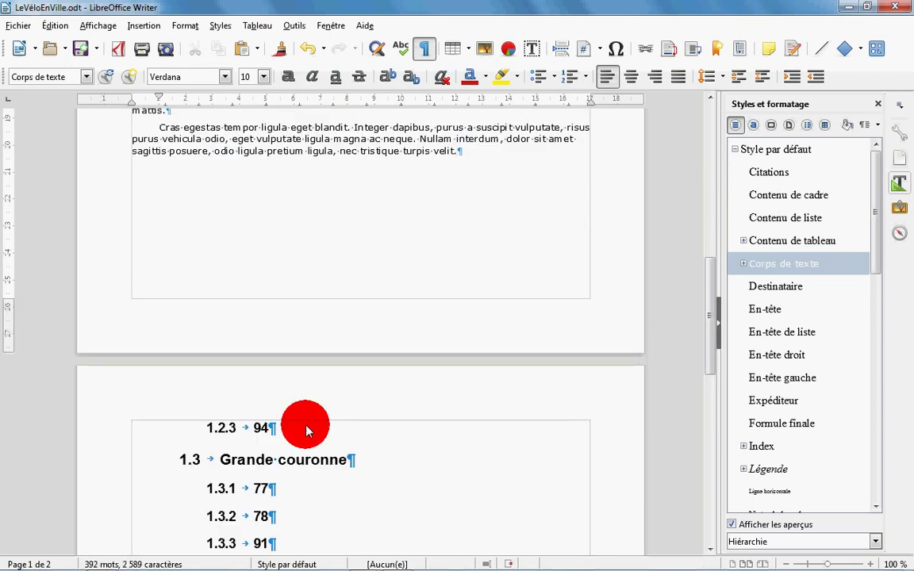
key(Return)
key(ctrl+0)
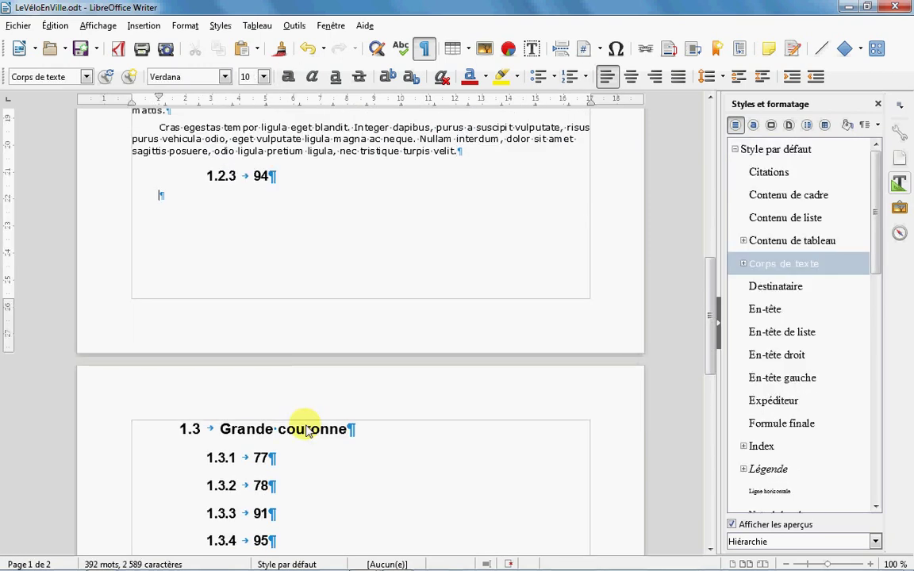
key(ctrl+v)
Step: Paste the copied body paragraphs below headings 77 and 78 in the Corps de texte style
scroll(303, 426, down, 4)
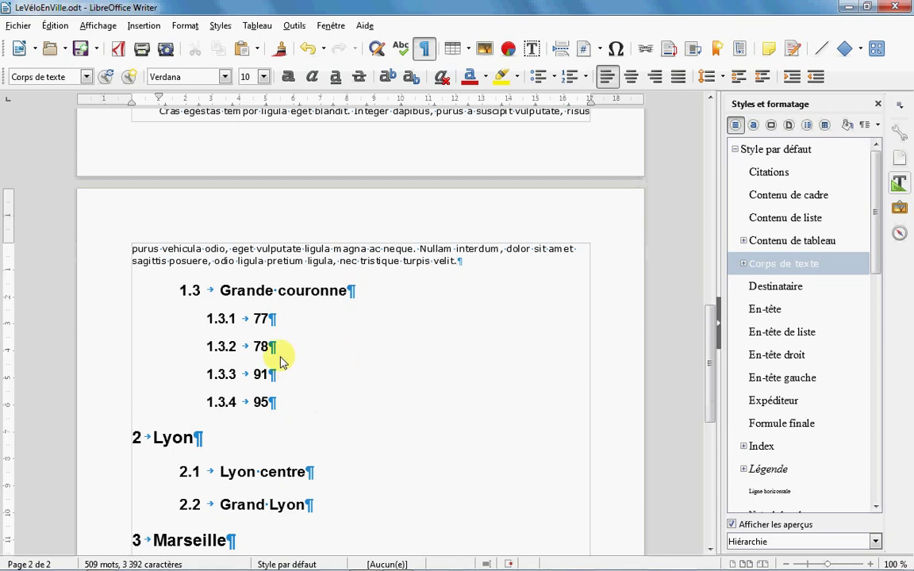
key(Return)
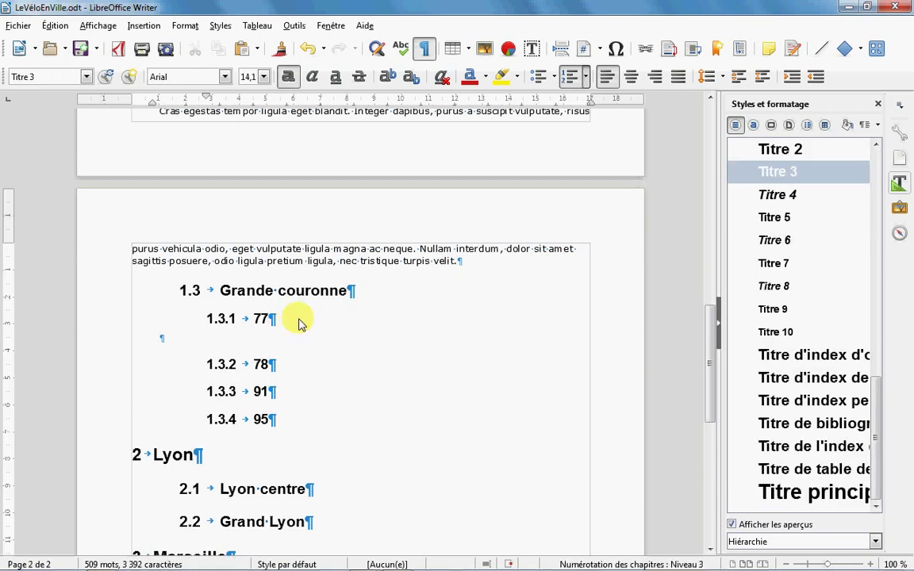
key(ctrl+0)
key(ctrl+v)
scroll(302, 362, down, 3)
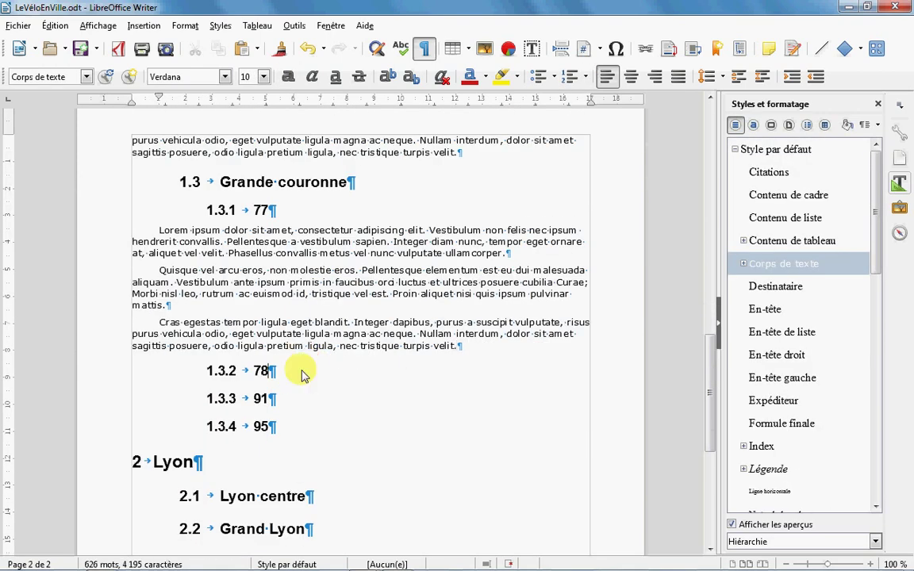
click(302, 372)
key(Return)
key(ctrl+0)
key(ctrl+v)
Step: Paste the copied body paragraphs below headings 91 and 95 under Grande couronne
scroll(301, 373, down, 3)
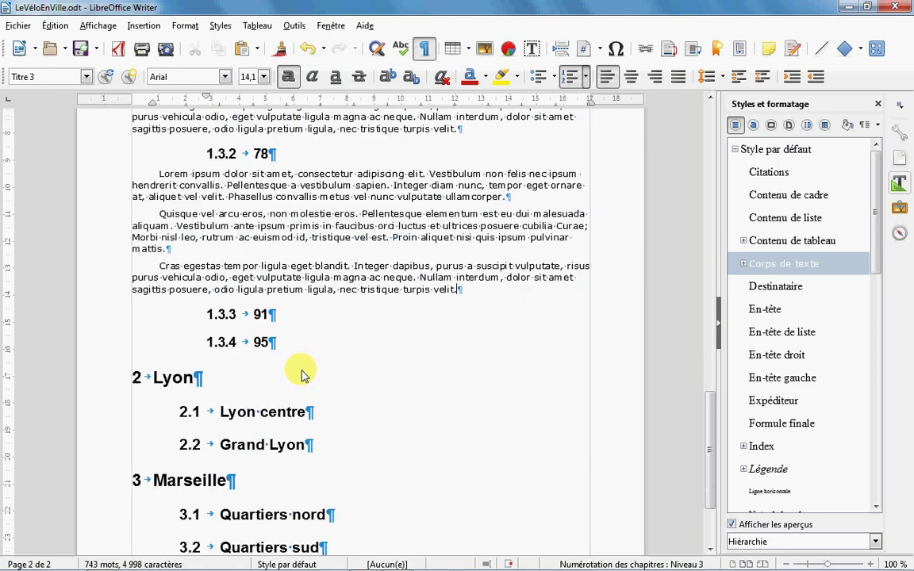
key(Return)
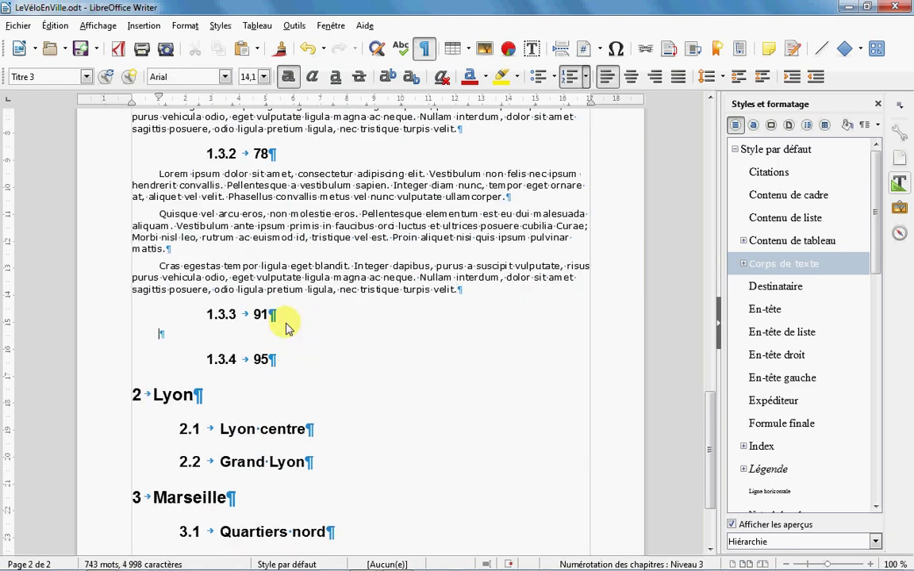
key(ctrl+v)
scroll(307, 367, down, 3)
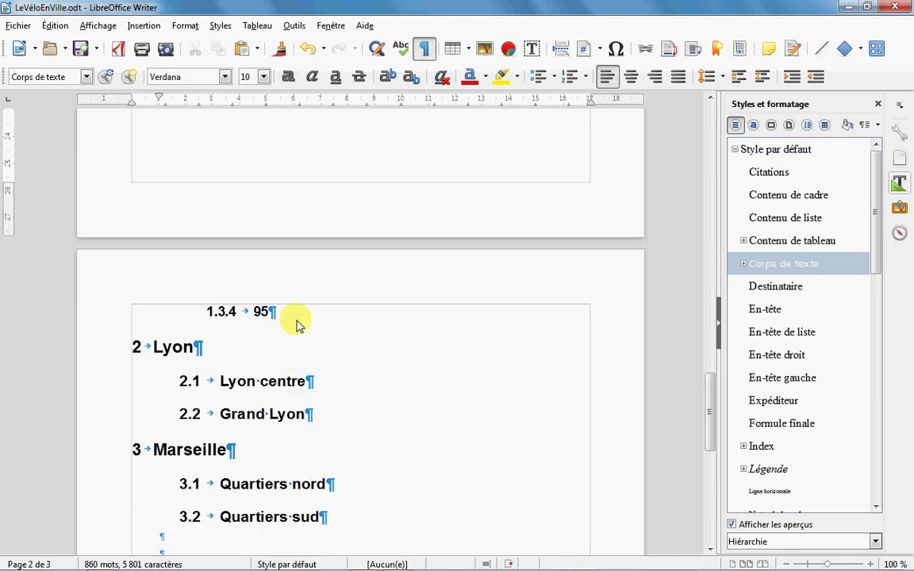
click(288, 317)
key(Return)
text(Lorem ipsum dolor sit amet, consectetur adipiscing elit. Vestibulum non felis nec ipsum hendrerit convallis. Pellentesque a sapien. Integer diam nunc, tempor eget ornare at, aliquet vel velit. Phasellus convallis metus vel nunc vulputate ullamcorper. Quisque vel arcu eros, non molestie eros. Pellentesque elementum est eu dui malesuada aliquam. Vestibulum ante ipsum primis in faucibus orci luctus et ultrices posuere cubilia Curae; Morbi nisl leo, rutrum ac euismod id, tristique vel est. Proin aliquet nisi quis ipsum pulvinar mattis. Cras egestas tempor ligula eget blandit. Integer dapibus, purus a suscipit vulputate, risus purus vehicula odio, eget vulputate ligula magna ac neque. Nullam interdum, dolor sit amet sagittis posuere, odio ligula pretium ligula, nec tristique turpis velit.)
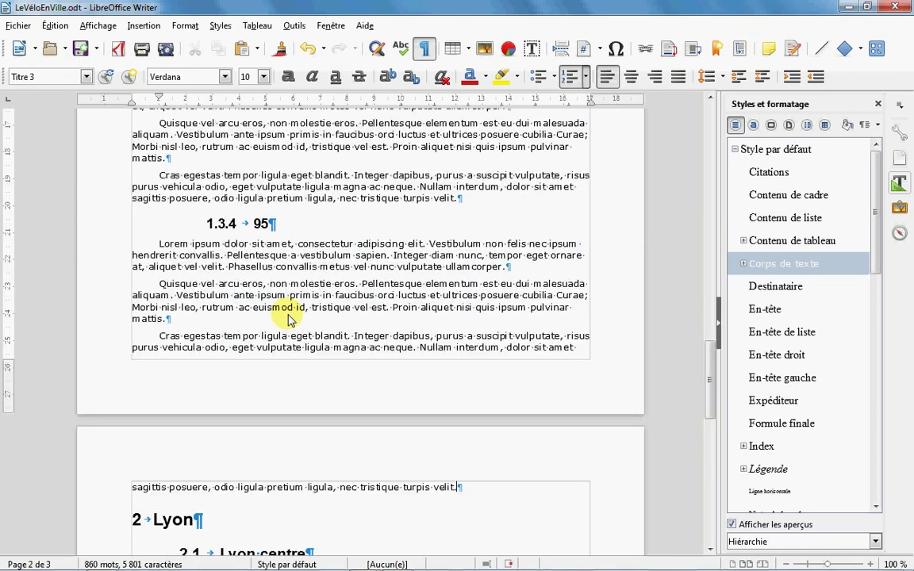
Step: Paste the copied body paragraphs in a new paragraph below the Lyon centre heading
scroll(298, 317, down, 5)
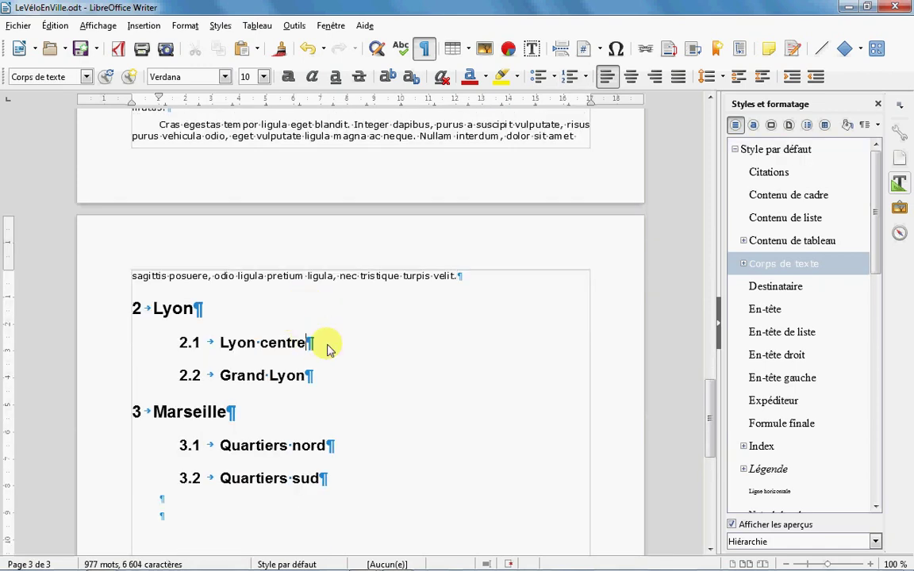
key(Return)
text(Lorem ipsum dolor sit amet, consectetur adipiscing elit. Vestibulum non felis nec ipsum hendrerit convallis. Pellentesque a vestibulum sapien. Integer diam nunc, tempor eget ornare at, aliquet vel velit. Phasellus convallis metus vel nunc vulputate ullamcorper. Quisque vel arcu eros, non molestie eros. Pellentesque elementum est eu dui malesuada aliquam. Vestibulum ante ipsum primis in faucibus orci luctus et ultrices posuere cubilia Curae; Morbi nisl leo, rutrum ac euismod id, tristique vel est. Proin aliquet nisi quis ipsum pulvinar mattis. Cras egestas tempor ligula eget blandit. Integer dapibus, purus a suscipit vulputate, risus purus vehicula odio, eget vulputate ligula magna ac neque. Nullam interdum, dolor sit amet sagittis posuere, odio ligula pretium ligula, nec tristique turpis velit.)
scroll(329, 341, down, 4)
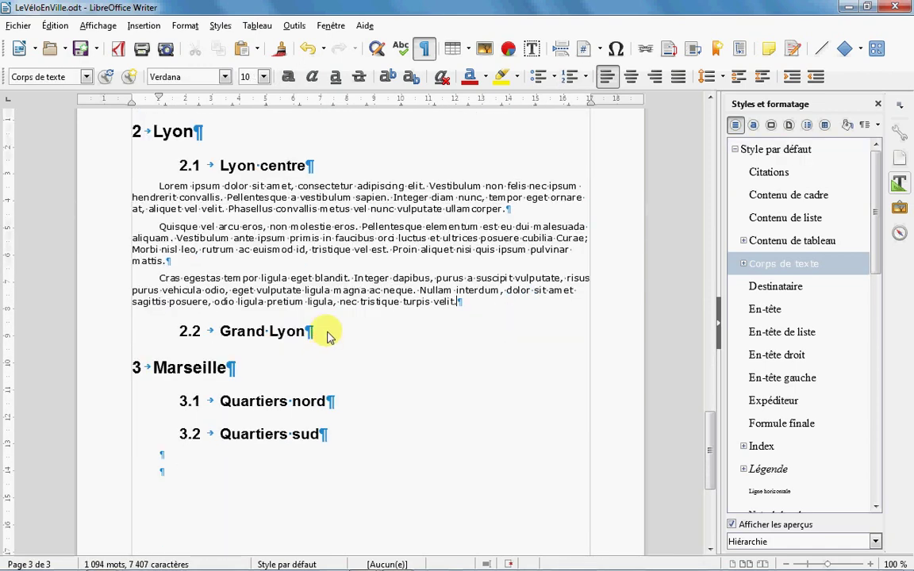
Step: Paste the copied body paragraphs in a new paragraph below the Grand Lyon heading
click(329, 333)
key(Return)
text(Lorem ipsum dolor sit amet, consectetur adipiscing elit. Vestibulum non felis nec ipsum hendrerit convallis. Pellentesque a vestibulum sapien. Integer diam nunc, tempor eget ornare at, aliquet vel velit. Phasellus convallis metus vel nunc vulputate ullamcorper. Quisque vel arcu eros, non molestie eros. Pellentesque elementum est eu dui malesuada aliquam. Vestibulum ante ipsum primis in faucibus orci luctus et ultrices posuere cubilia Curae; Morbi nisl leo, rutrum ac euismod id, tristique vel est. Proin aliquet nisi quis ipsum pulvinar mattis. Cras egestas tempor ligula eget blandit. Integer dapibus, purus a suscipit vulputate, risus purus vehicula odio, eget vulputate ligula magna ac neque. Nullam interdum, dolor sit amet sagittis posuere, odio ligula pretium ligula, nec tristique turpis velit.)
Step: Paste the copied body paragraphs below the Quartiers nord and Quartiers sud headings under Marseille
scroll(329, 337, down, 3)
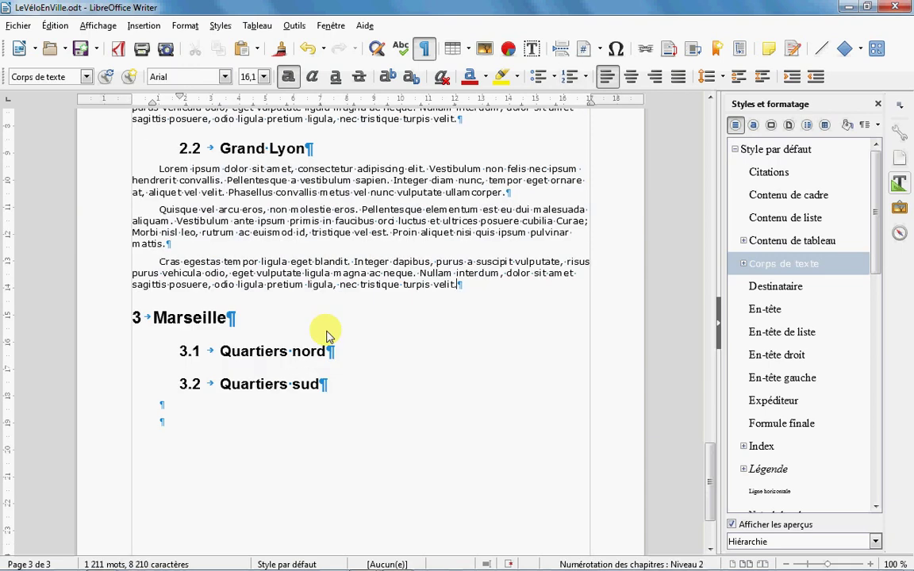
click(352, 354)
key(Return)
text(Lorem ipsum dolor sit amet, consectetur adipiscing elit. Vestibulum non felis nec ipsum hendrerit convallis. Pellentesque a vestibulum sapien. Integer diam nunc, tempor eget ornare at, aliquet vel velit. Phasellus convallis metus vel nunc vulputate ullamcorper. Quisque vel arcu eros, non molestie eros. Pellentesque elementum est eu dui malesuada aliquam. Vestibulum ante ipsum primis in faucibus orci luctus et ultrices posuere cubilia Curae; Morbi nisl leo, rutrum ac euismod id, tristique vel est. Proin aliquet nisi quis ipsum pulvinar mattis. Cras egestas tempor ligula eget blandit. Integer dapibus, purus a suscipit vulputate, risus purus vehicula odio, eget vulputate ligula magna ac neque. Nullam interdum, dolor sit amet sagittis posuere, odio ligula pretium ligula, nec tristique turpis velit.)
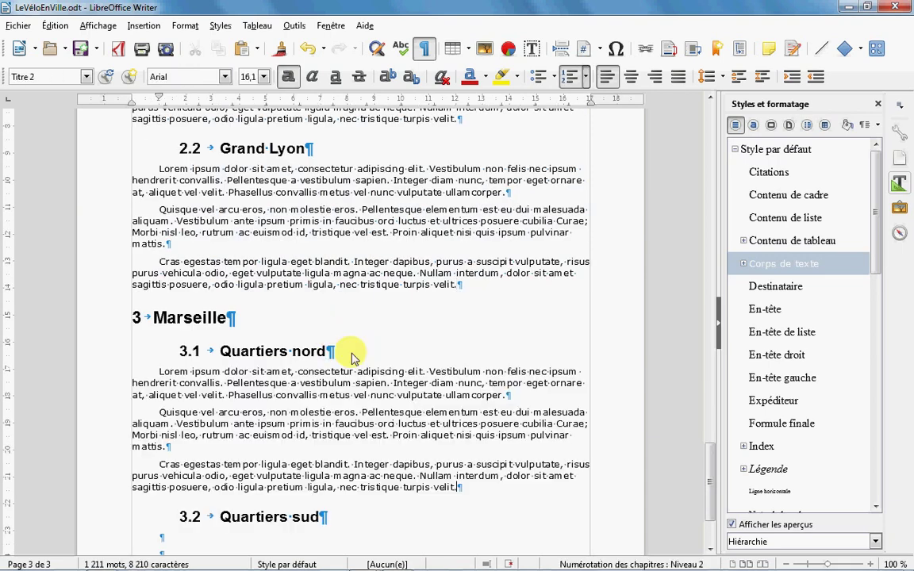
scroll(351, 355, down, 3)
click(352, 404)
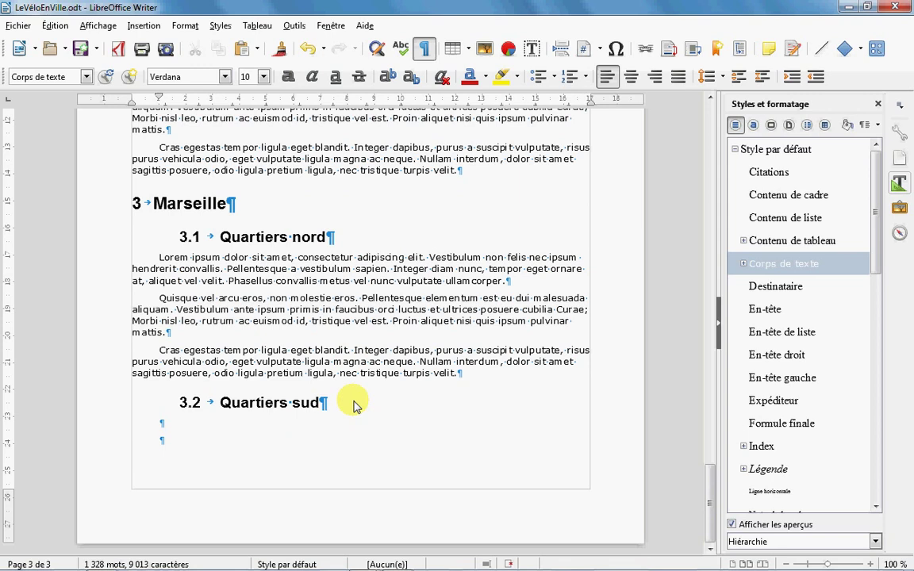
key(Return)
text(Lorem ipsum dolor sit amet, consectetur adipiscing elit. Vestibulum non felis nec ipsum hendrerit convallis. Pellentesque a vestibulum sapien. Integer diam nunc, tempor eget ornare at, aliquet vel velit. Phasellus convallis metus vel nunc vulputate ullamcorper. Quisque vel arcu eros, non molestie eros. Pellentesque elementum est eu dui malesuada aliquam. Vestibulum ante ipsum primis in faucibus orci luctus et ultrices posuere cubilia Curae; Morbi nisl leo, rutrum ac euismod id, tristique vel est. Proin aliquet nisi quis ipsum pulvinar mattis. Cras egestas tempor ligula eget blandit. Integer dapibus, purus a suscipit vulputate, risus purus vehicula odio, eget vulputate ligula magna ac neque. Nullam interdum, dolor sit amet sagittis posuere, odio ligula pretium ligula, nec tristique turpis velit.)
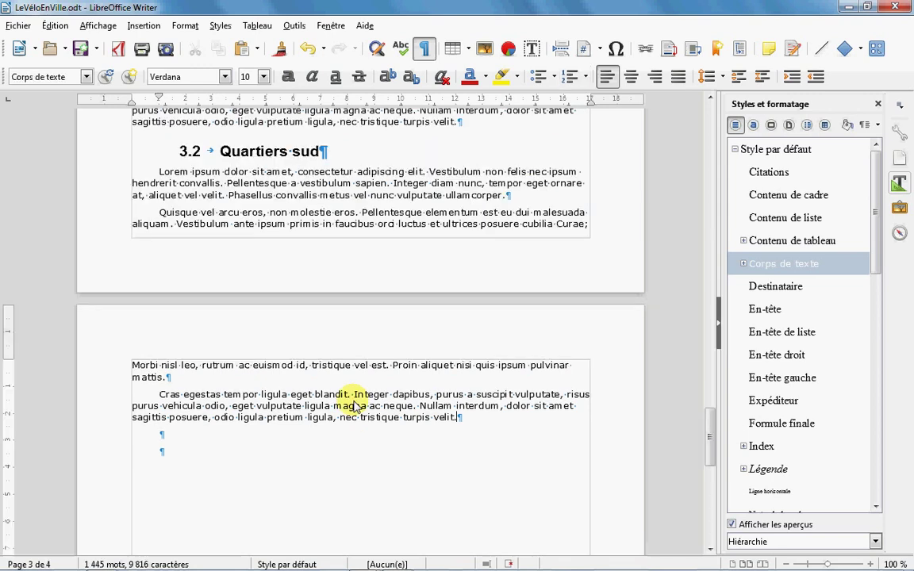
Step: Return to the start of the document and check all pages in the print preview, closing it when done
key(ctrl+Home)
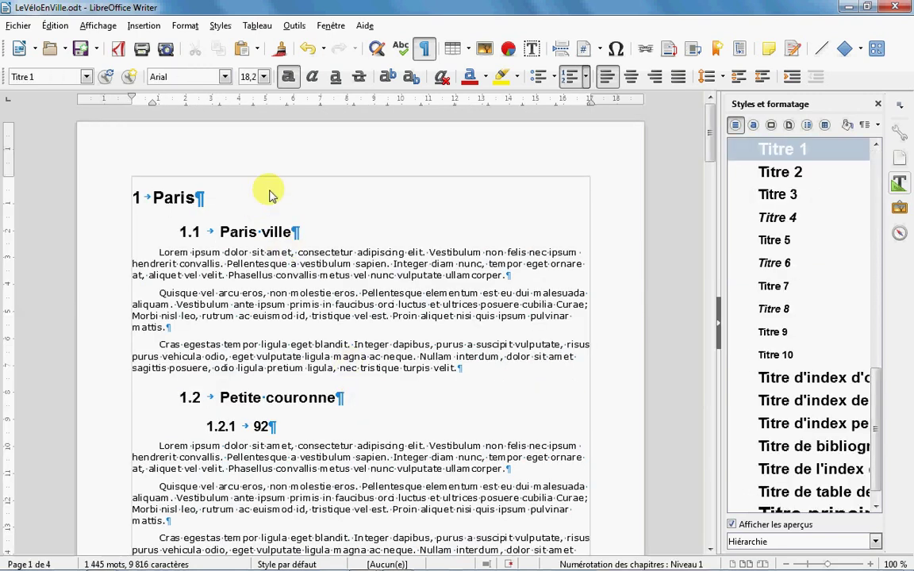
click(165, 51)
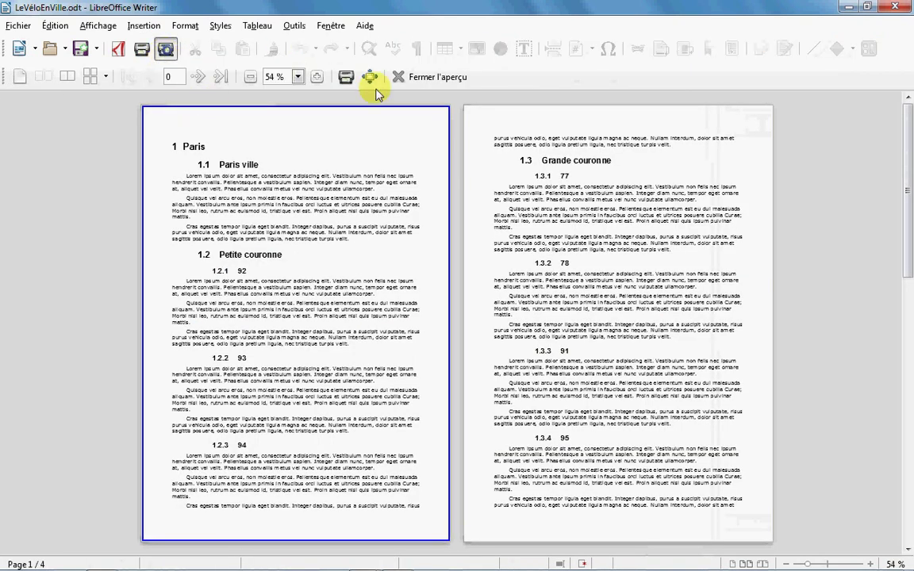
scroll(357, 184, down, 1)
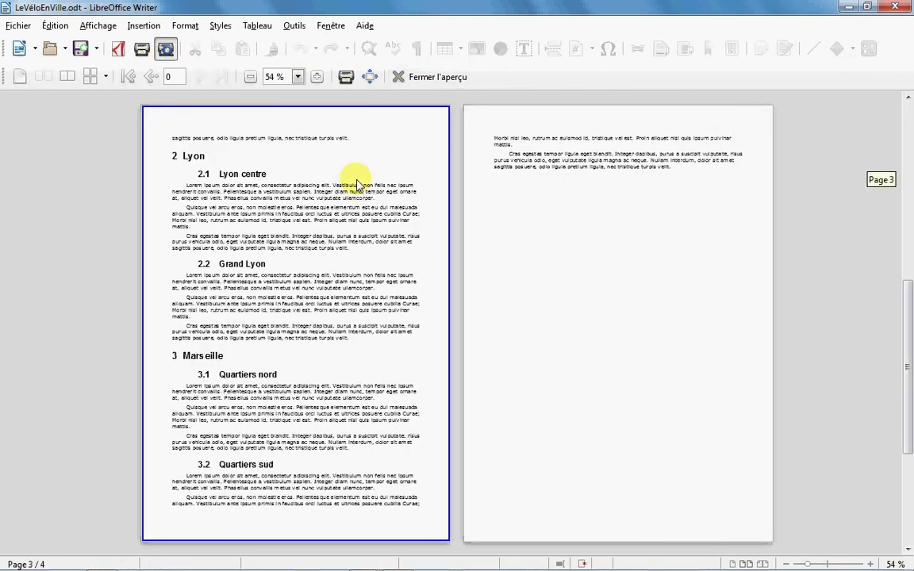
scroll(357, 184, up, 1)
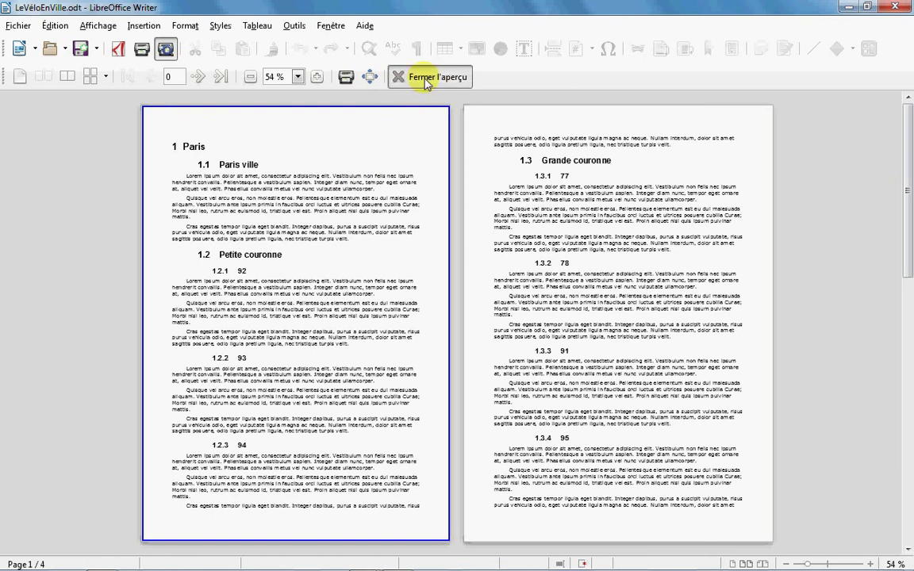
click(394, 76)
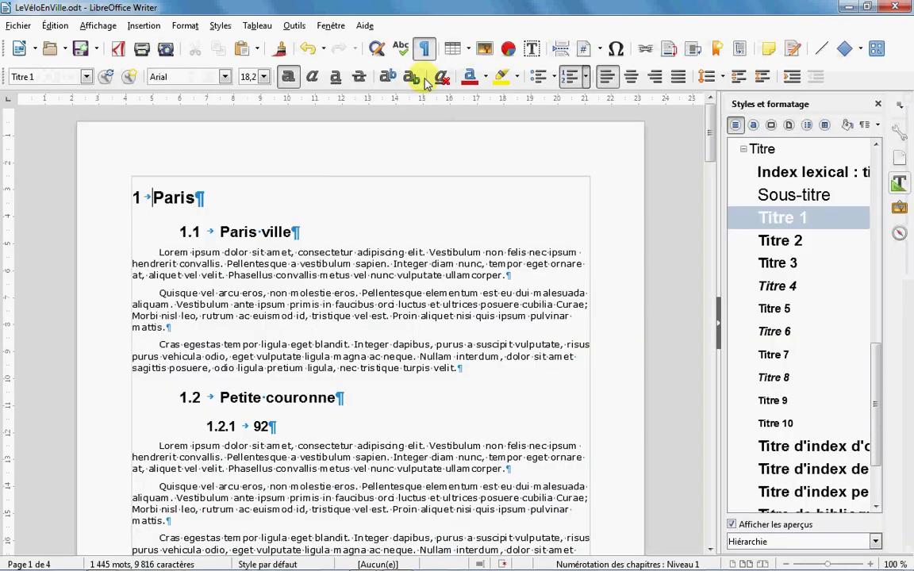
Step: Hide the styles sidebar and insert a page break before the Paris heading, placing the cursor on the new blank first page
click(899, 190)
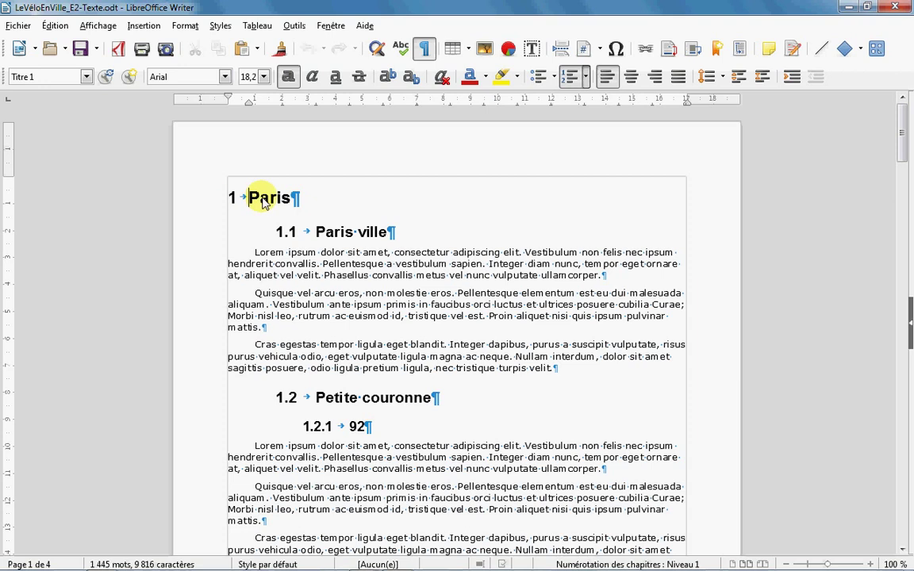
click(137, 25)
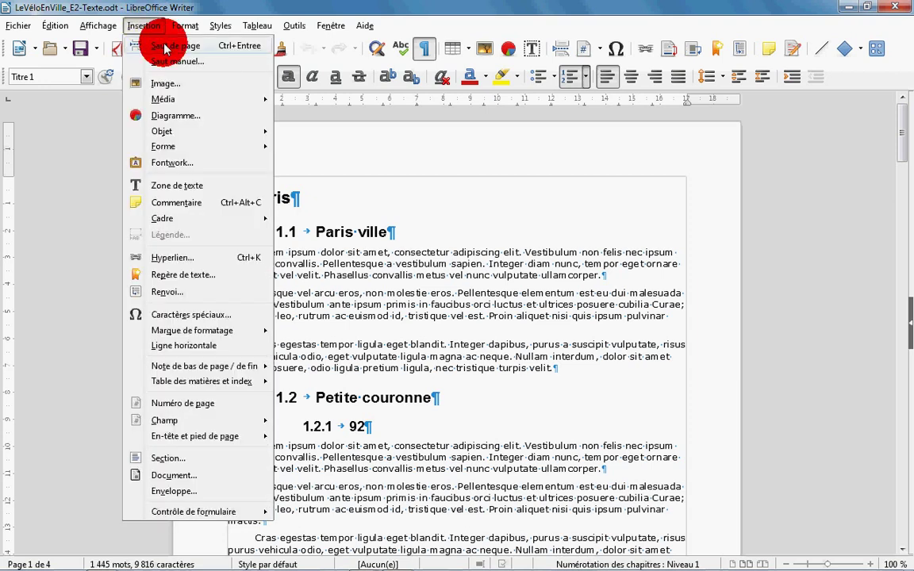
click(165, 48)
key(Up)
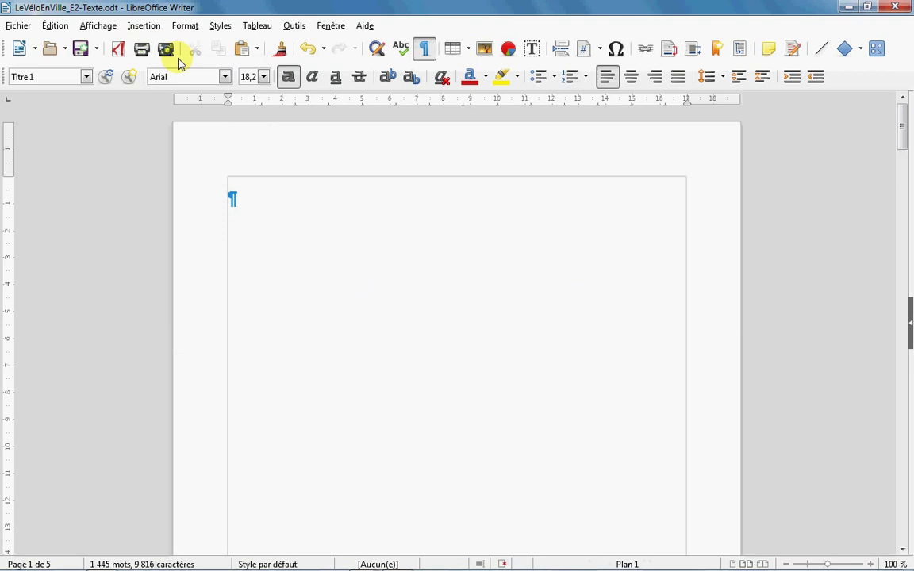
Step: Apply Style par défaut to the blank first page's paragraph and add four empty paragraphs, leaving the cursor in the third paragraph
click(86, 77)
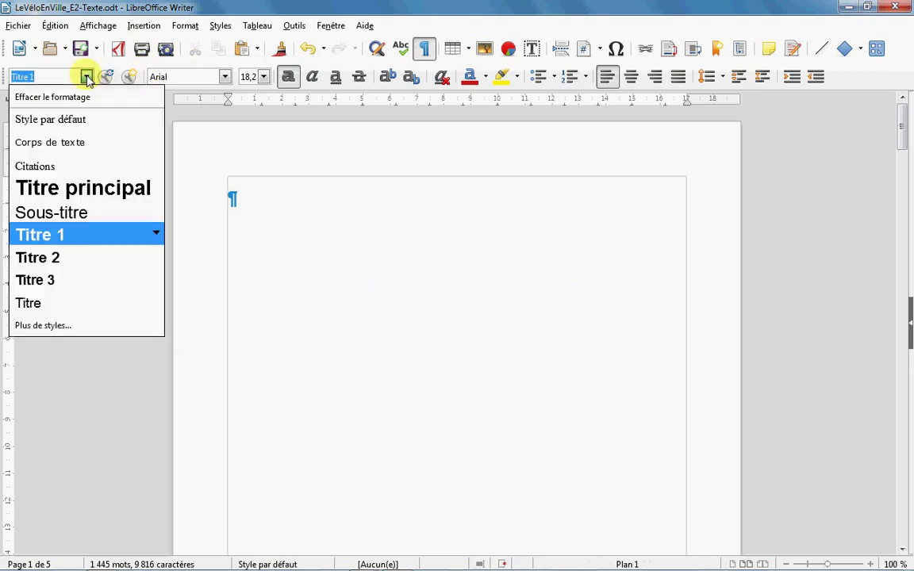
click(83, 119)
key(Return)
key(Return)
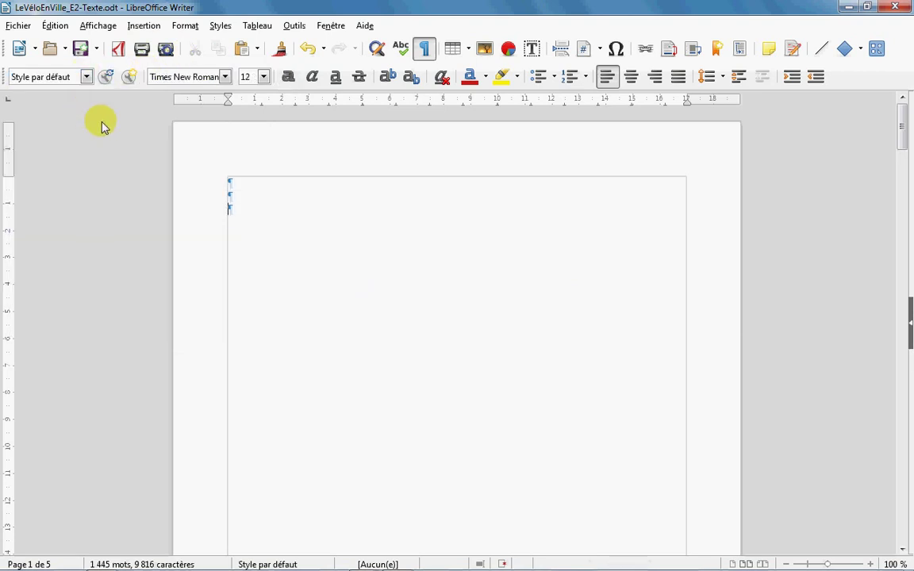
click(246, 215)
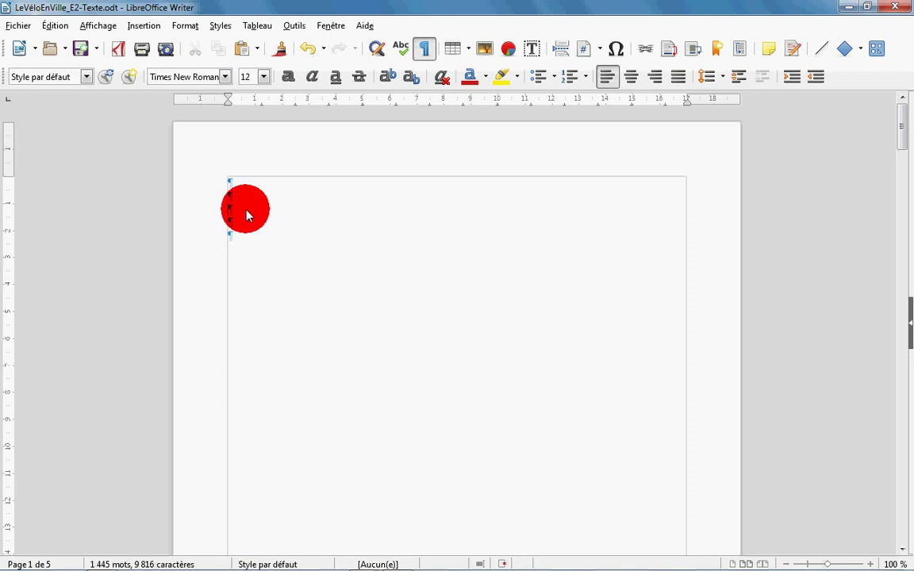
Step: Set up a table of contents for the whole document titled "Plan du rapport", evaluated down to level 2
click(143, 26)
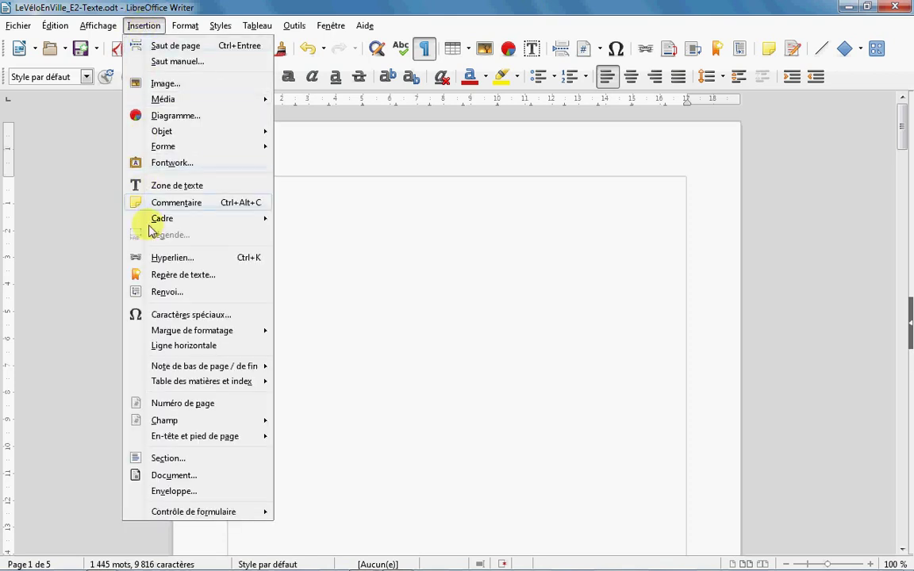
mouse_move(176, 381)
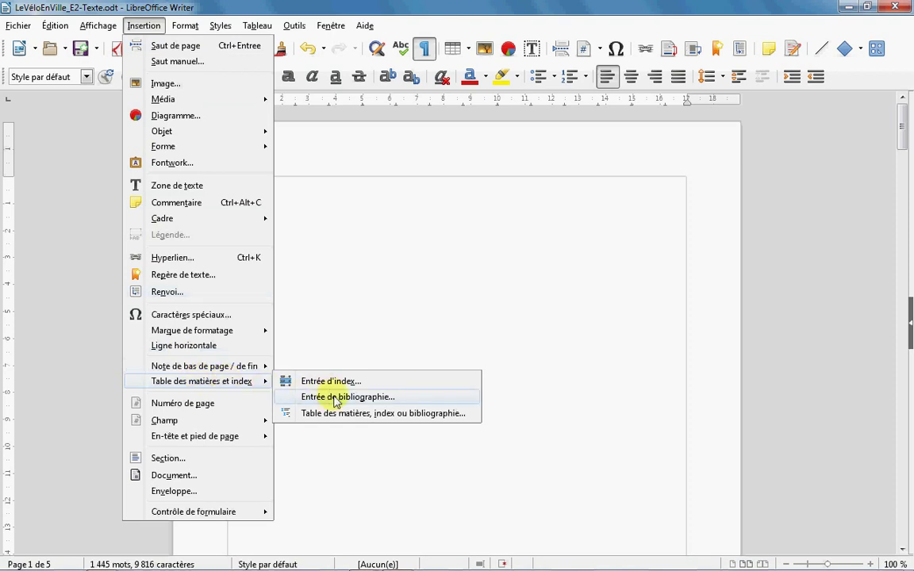
click(350, 415)
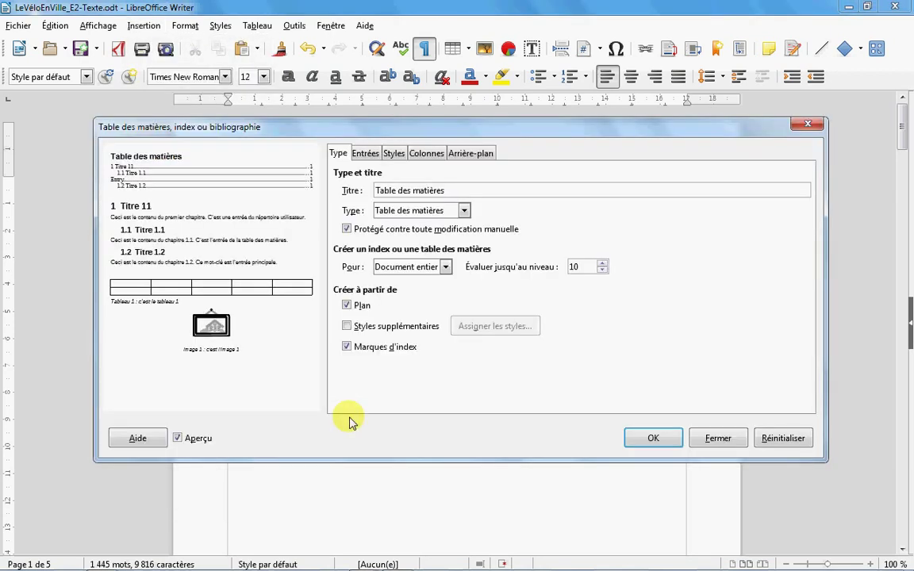
triple_click(380, 193)
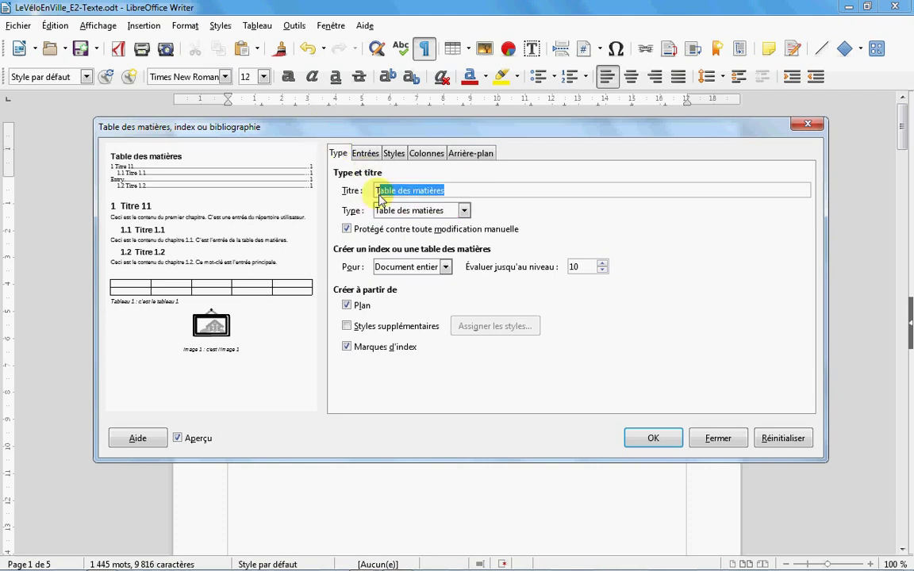
key(BackSpace)
text(Plan du rapport)
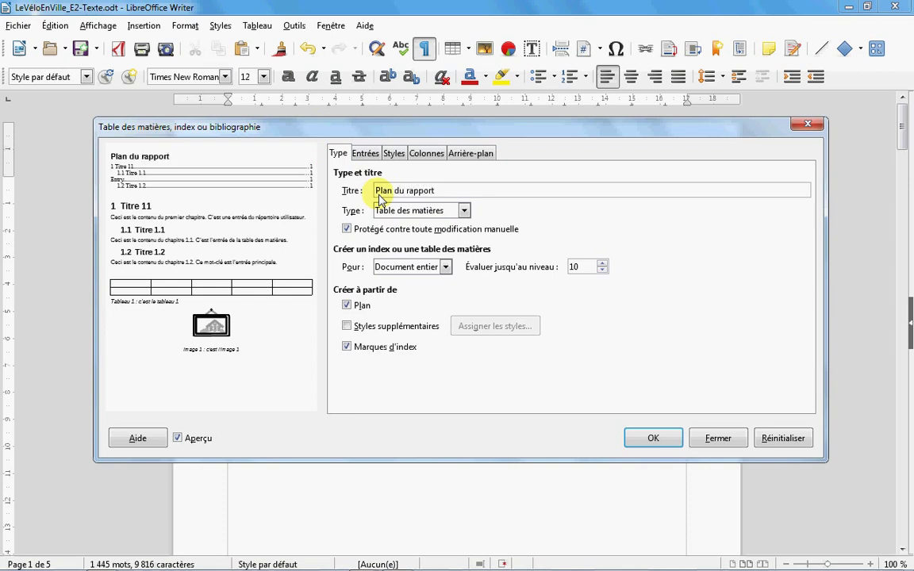
double_click(575, 266)
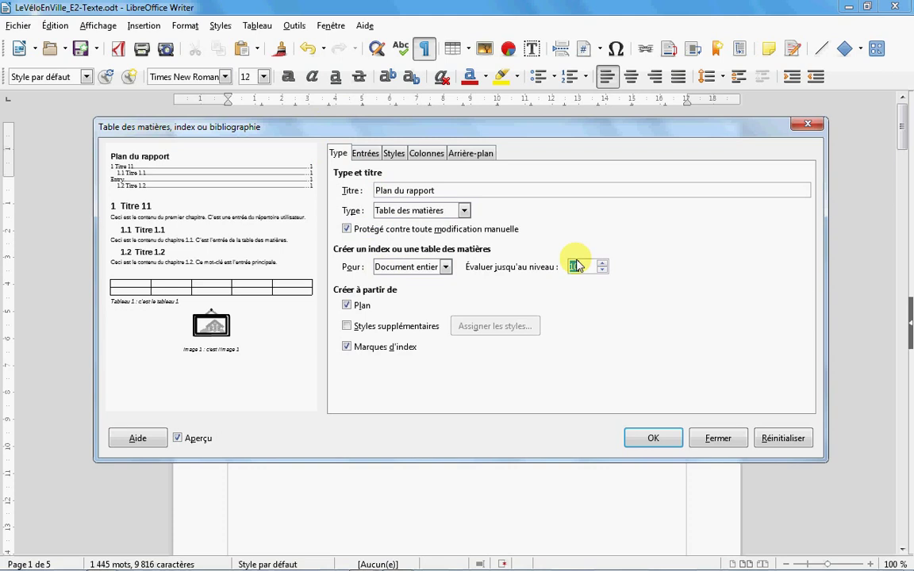
text(2)
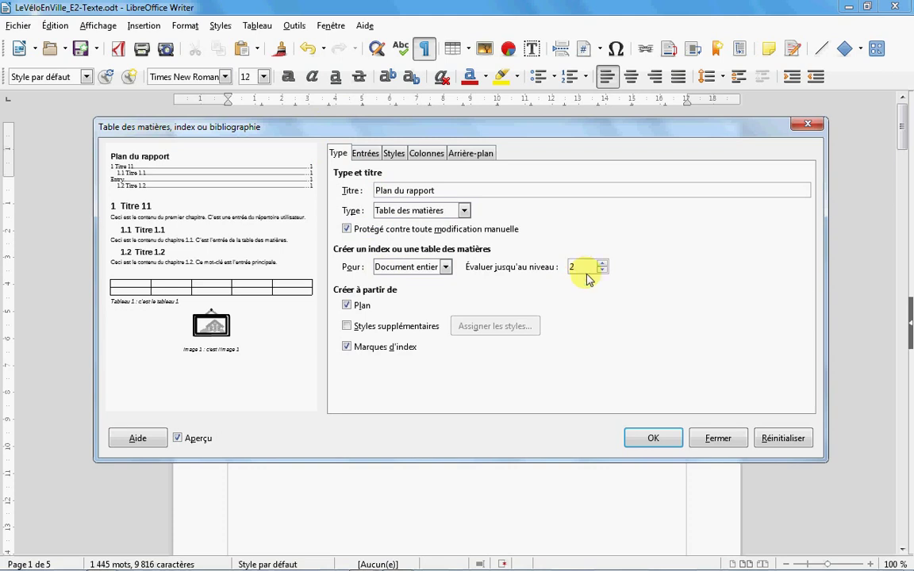
Step: Review the entry, style and column settings, give the table of contents a Blanc background colour, and insert it
click(365, 153)
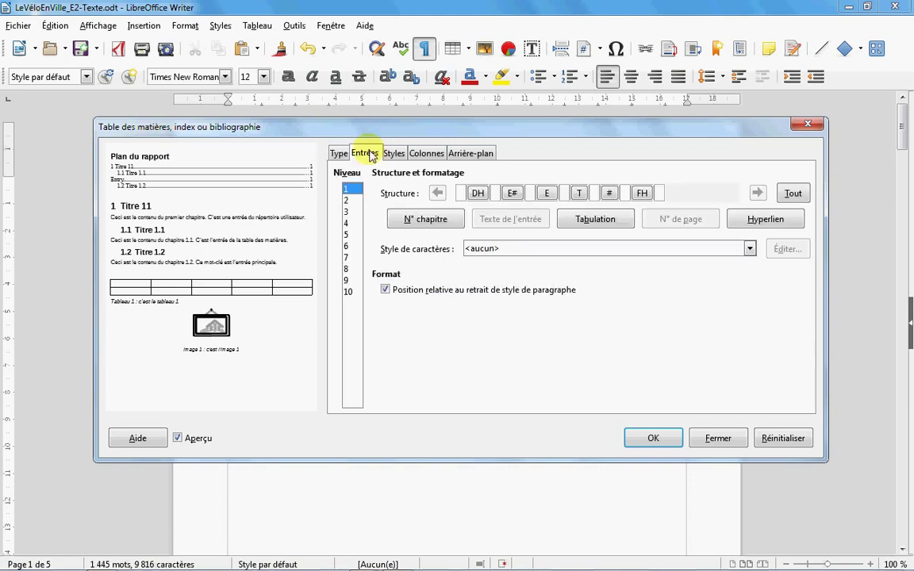
click(392, 153)
click(422, 155)
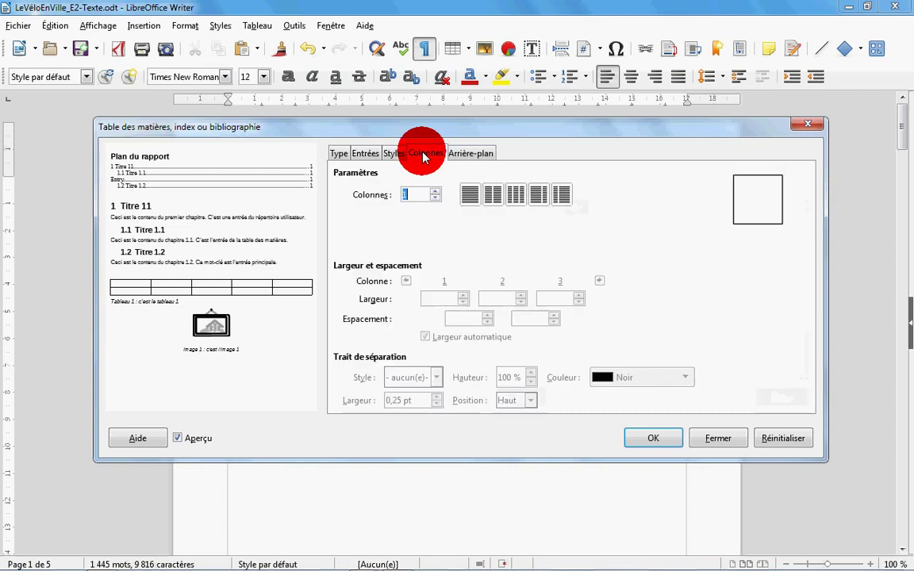
click(459, 153)
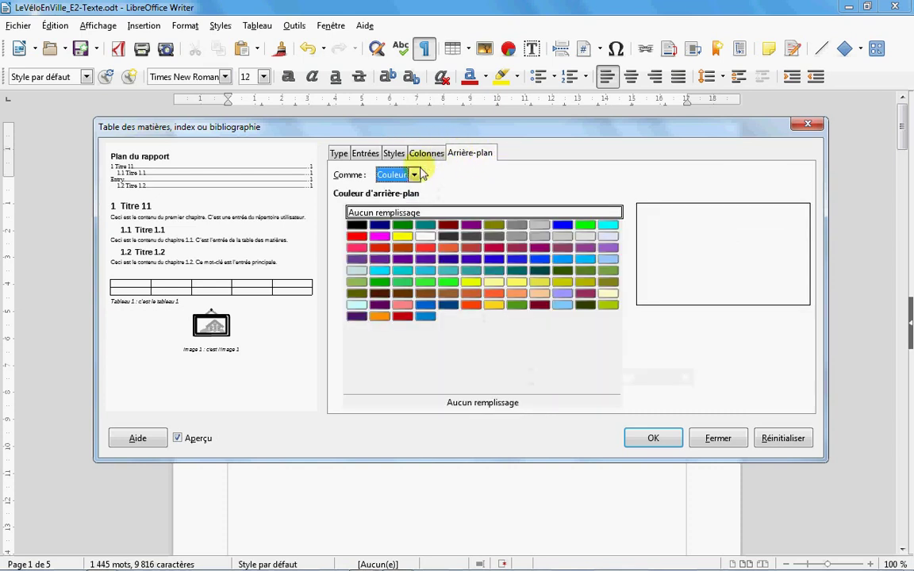
click(430, 238)
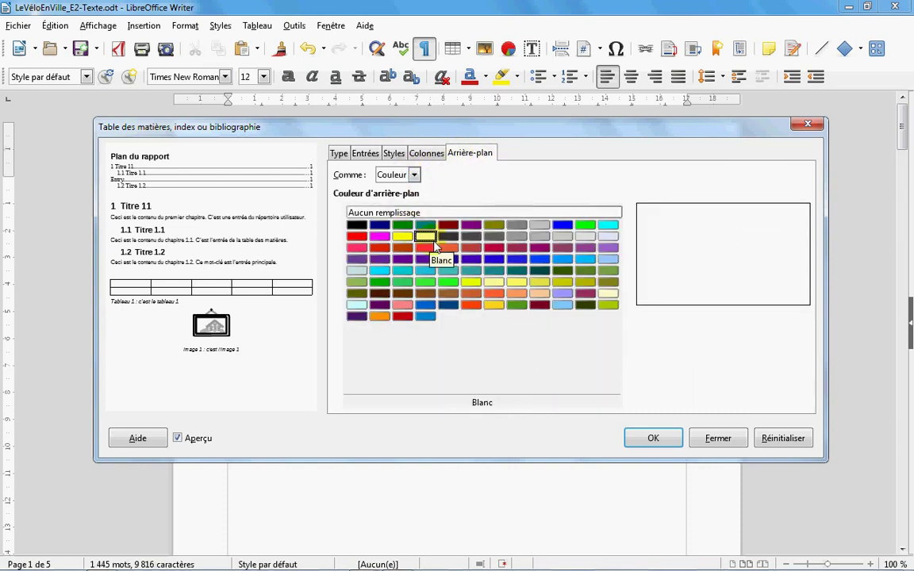
click(643, 445)
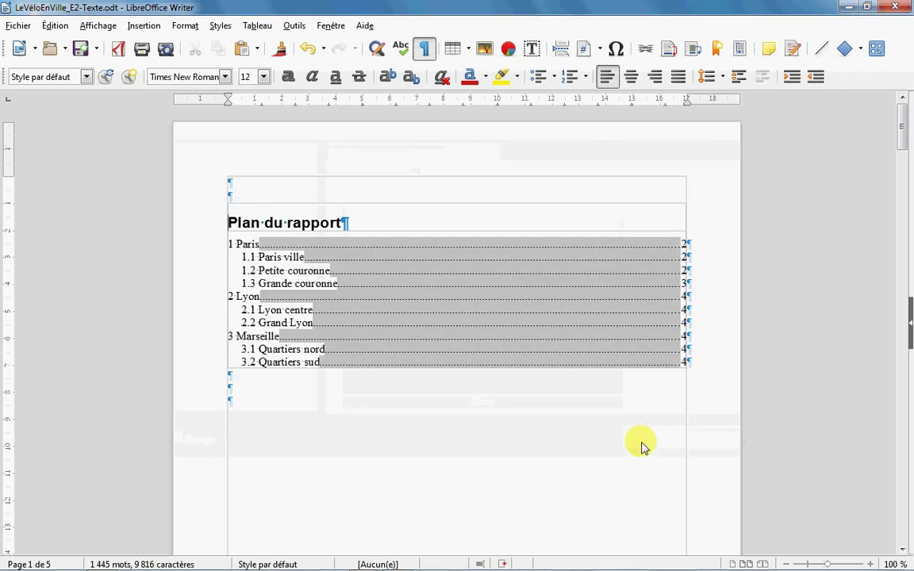
Step: Check the table of contents page in the print preview and turn off the formatting marks in the document
click(164, 47)
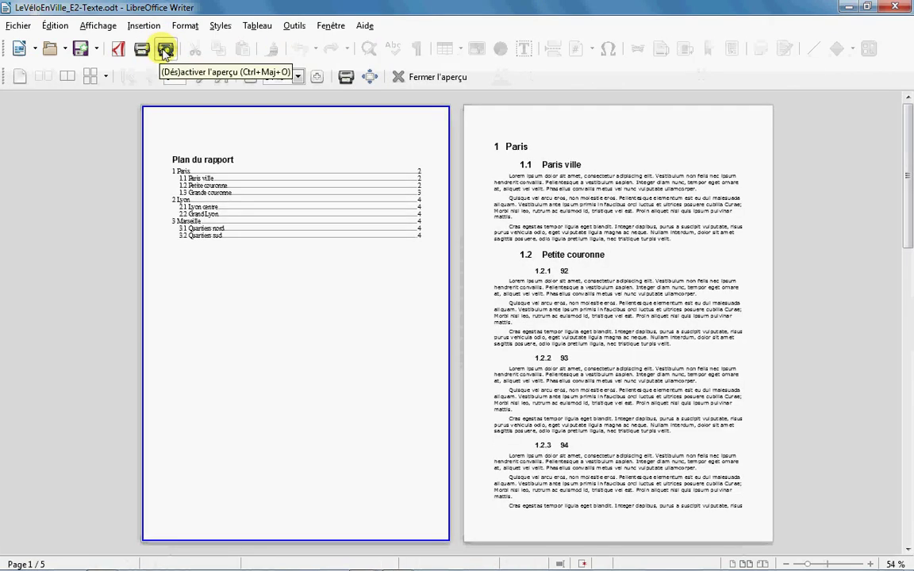
click(416, 85)
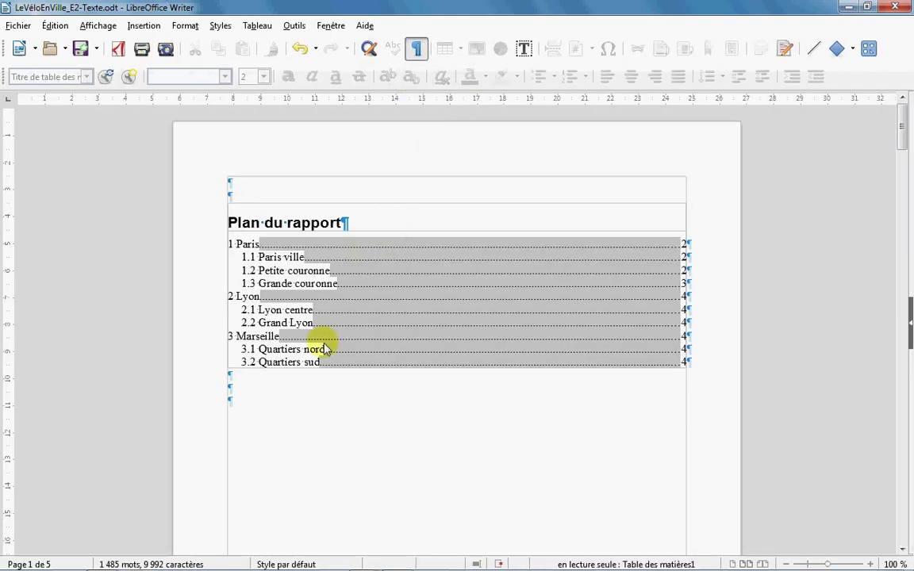
click(274, 390)
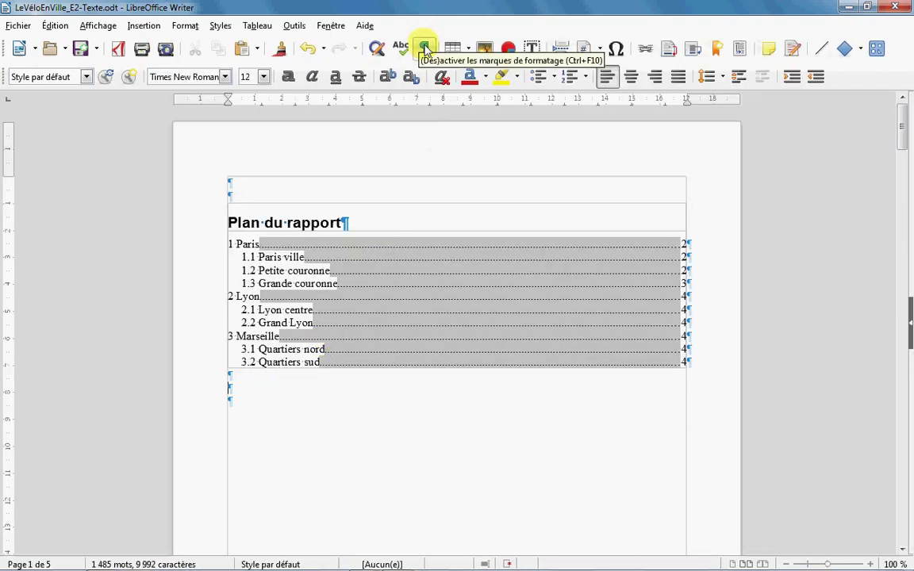
click(426, 49)
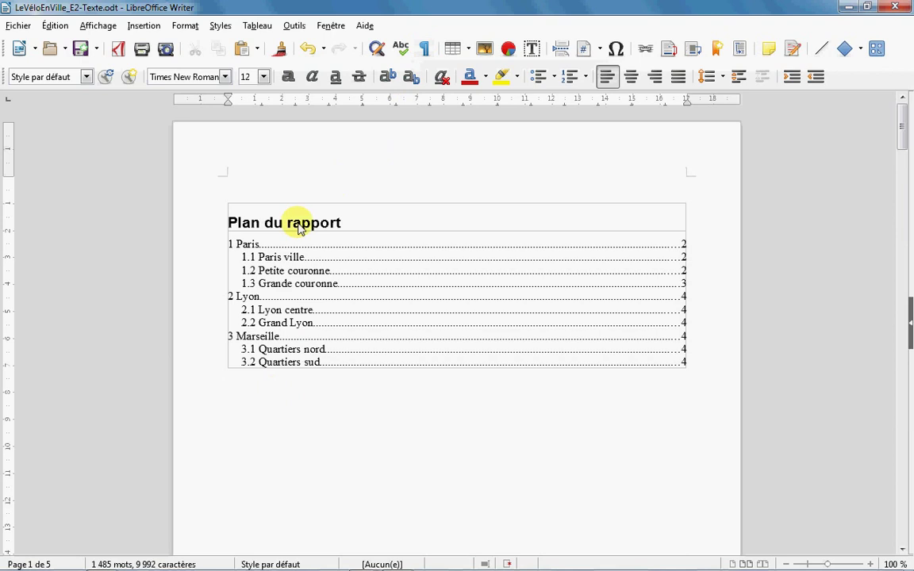
Step: Edit the Plan du rapport table of contents so that it evaluates headings down to level 3
right_click(369, 272)
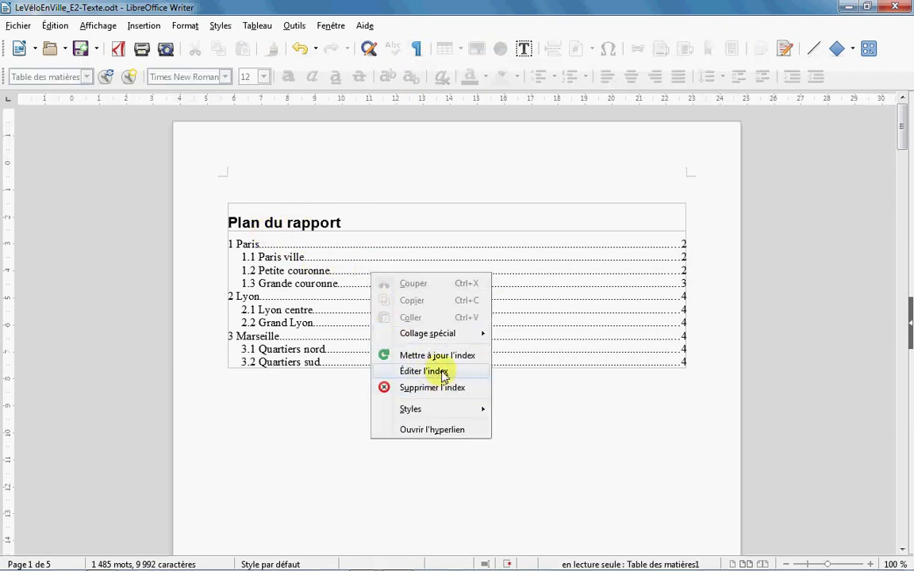
click(439, 373)
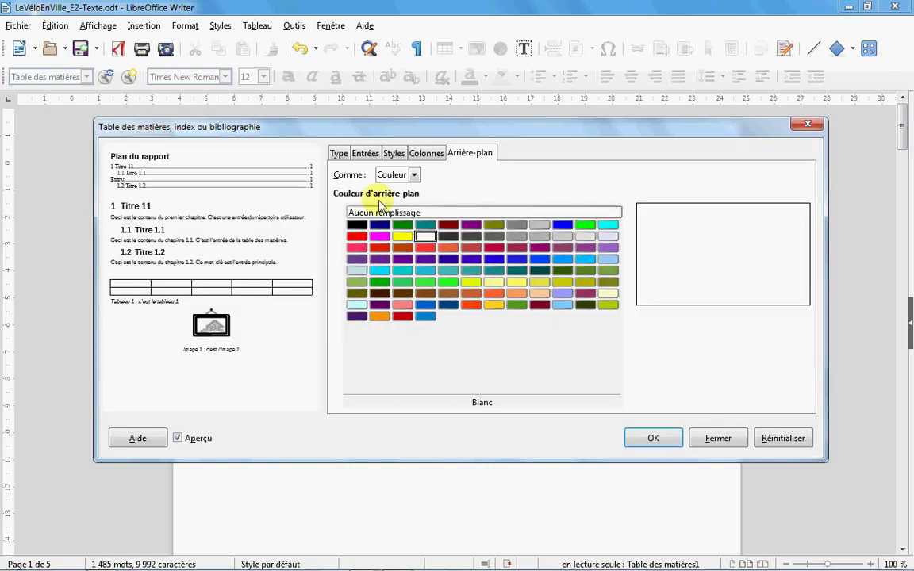
click(337, 153)
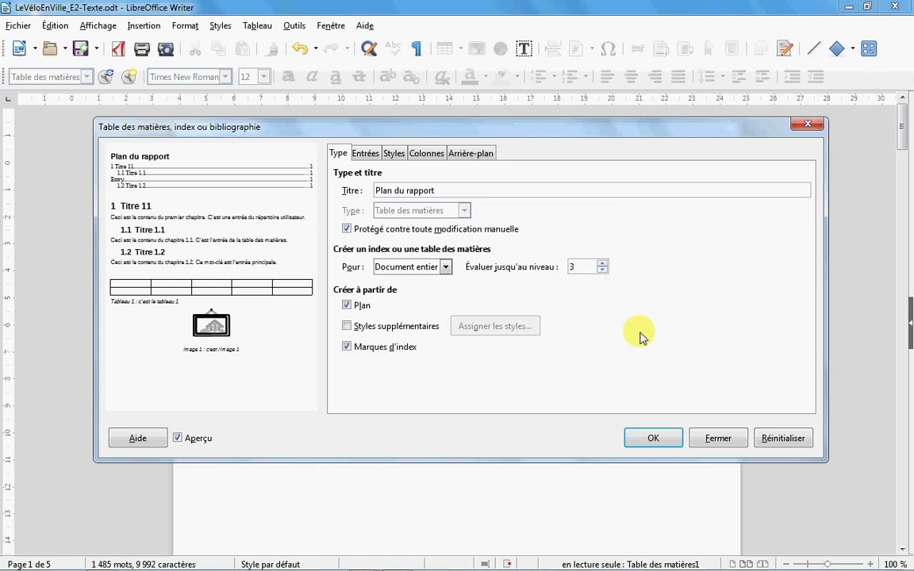
click(653, 437)
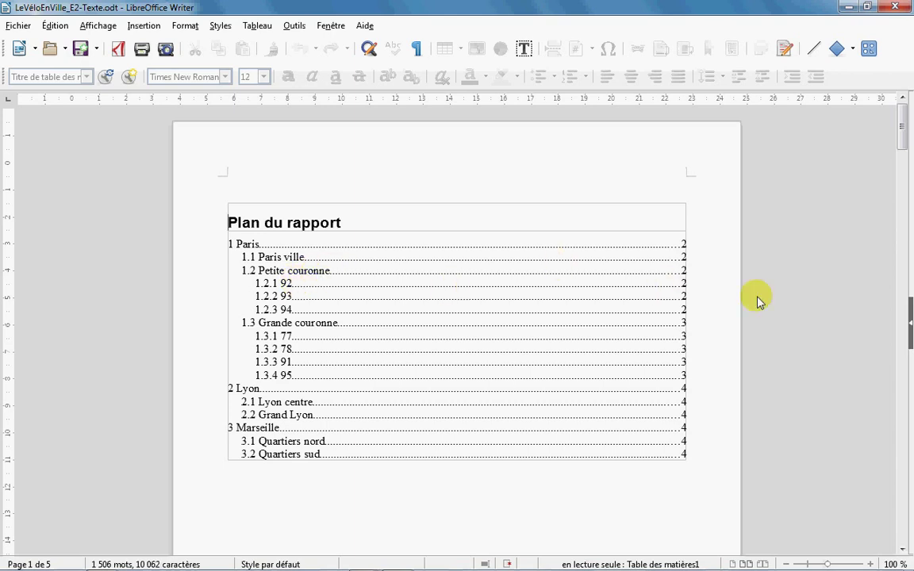
Step: Center the Plan du rapport heading by modifying the alignment of its Titre de table des matières paragraph style
click(909, 325)
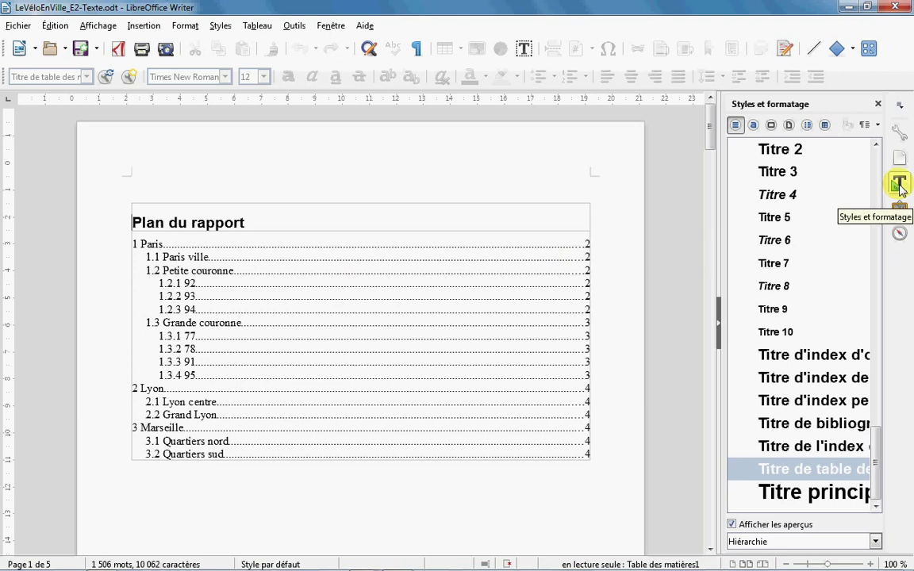
click(312, 221)
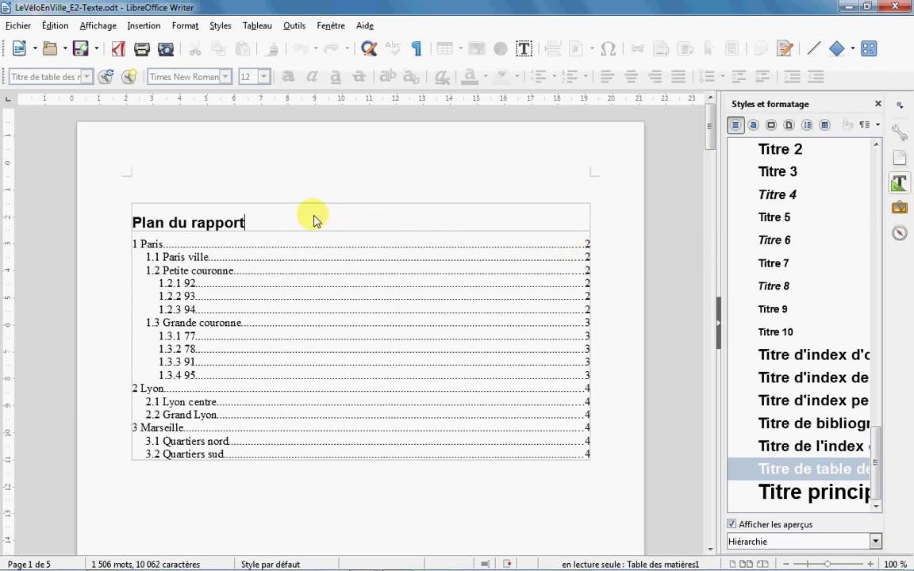
mouse_move(870, 553)
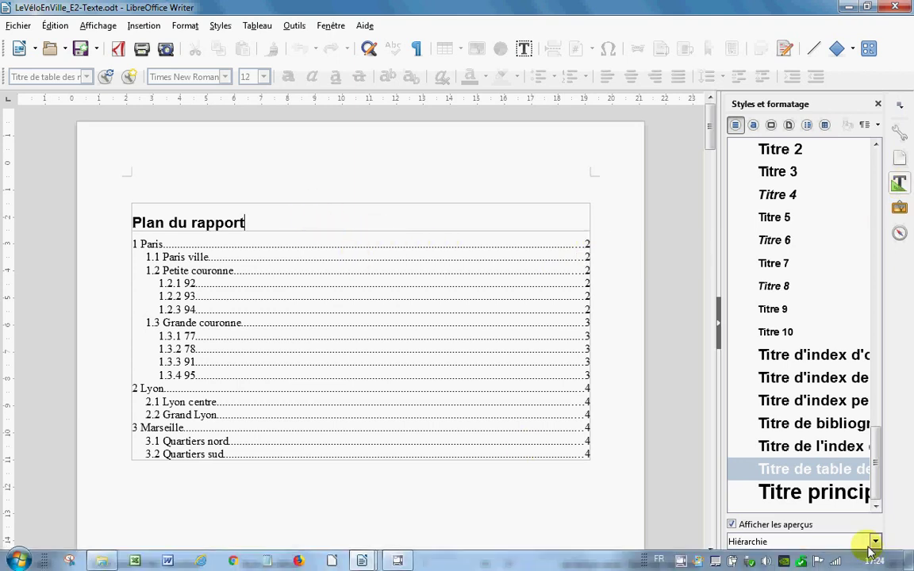
right_click(797, 474)
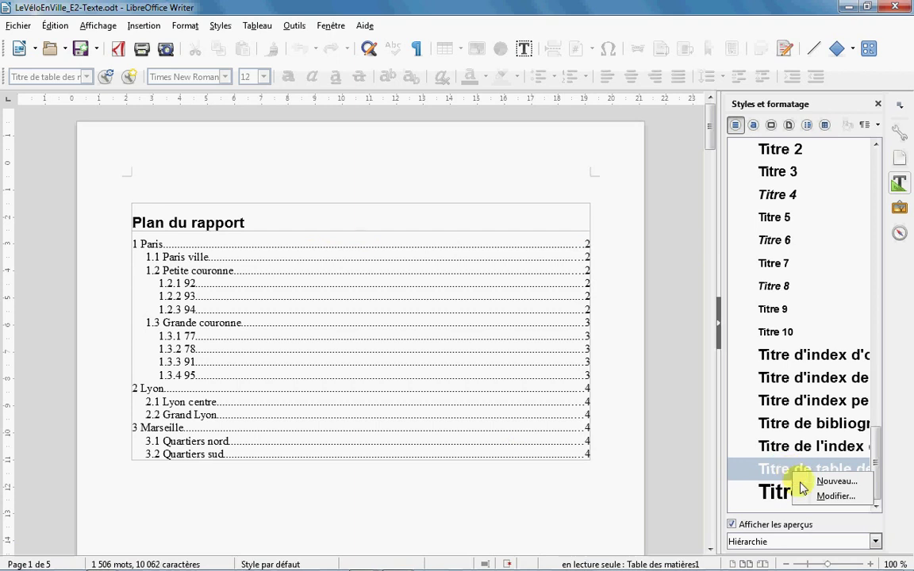
click(829, 495)
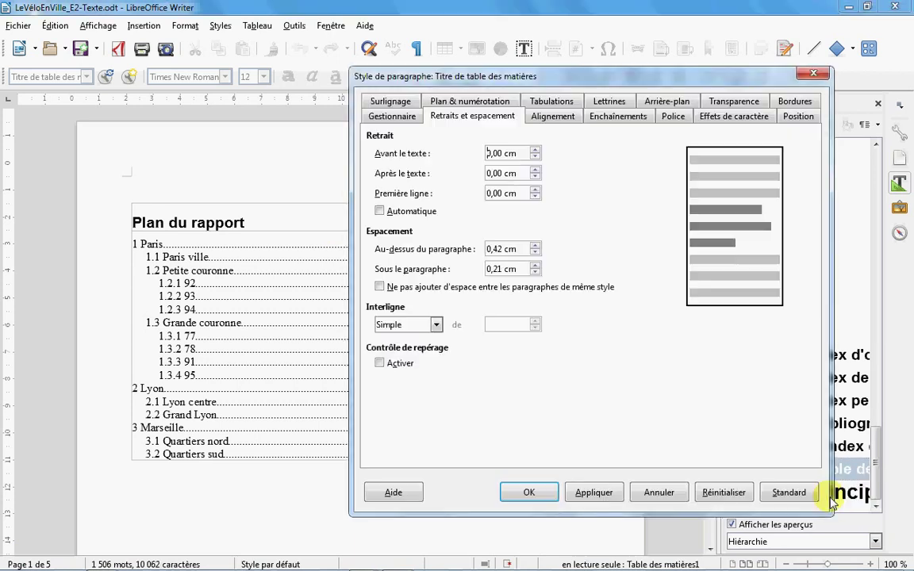
click(548, 116)
click(409, 180)
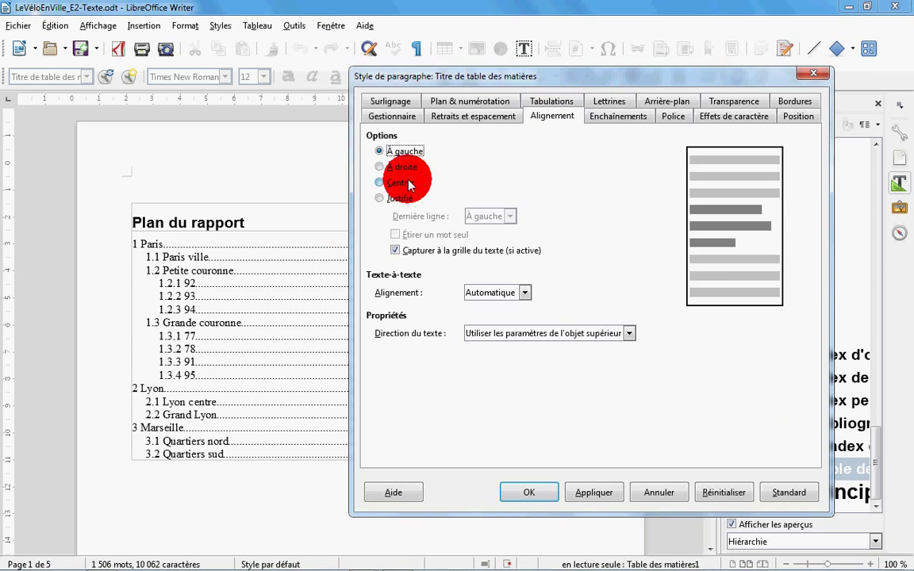
click(529, 493)
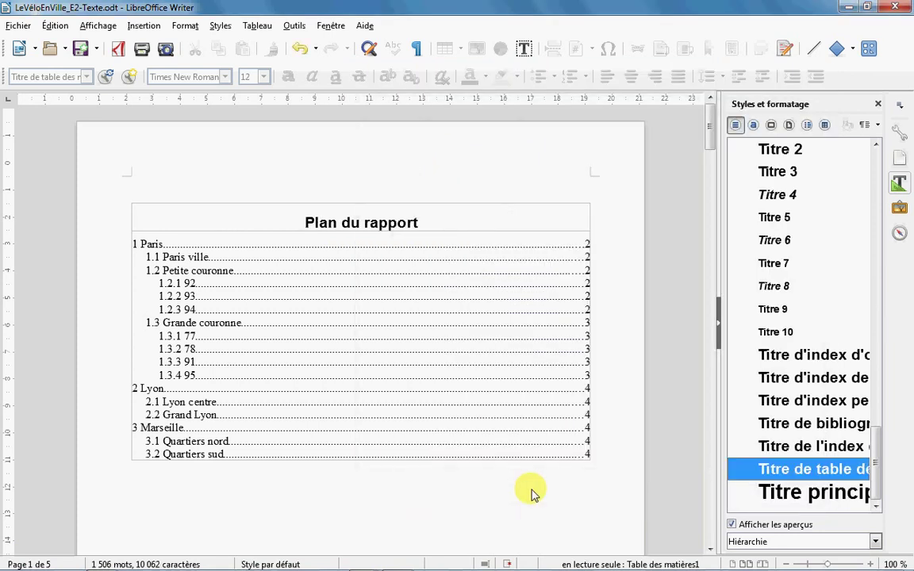
Step: Set the spacing above the paragraph to 0,30 cm in the Table des matières niveau 1 paragraph style
click(220, 247)
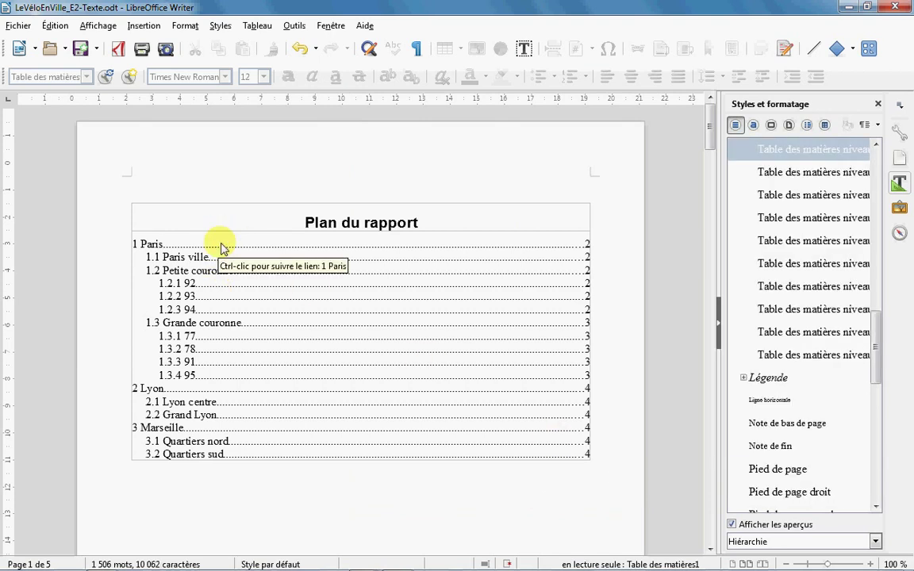
right_click(801, 152)
click(822, 177)
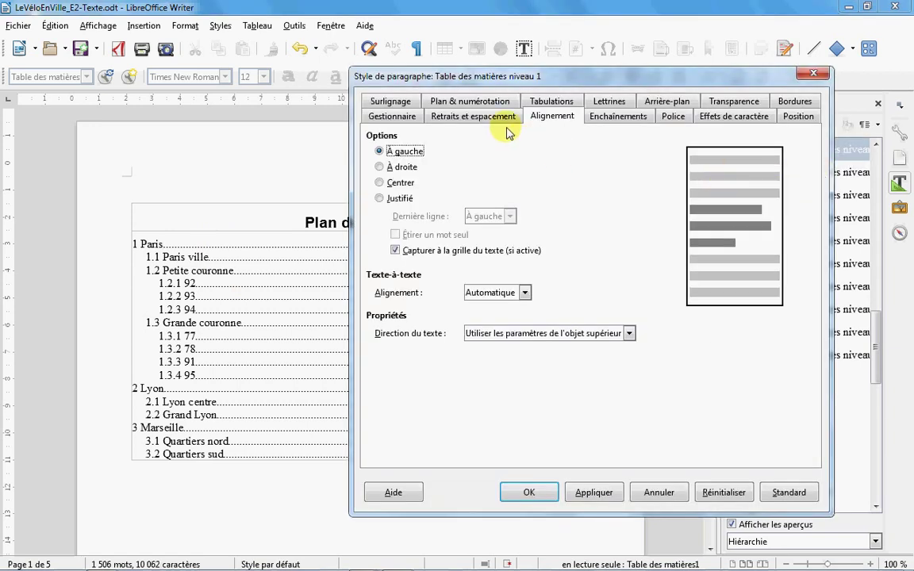
click(491, 119)
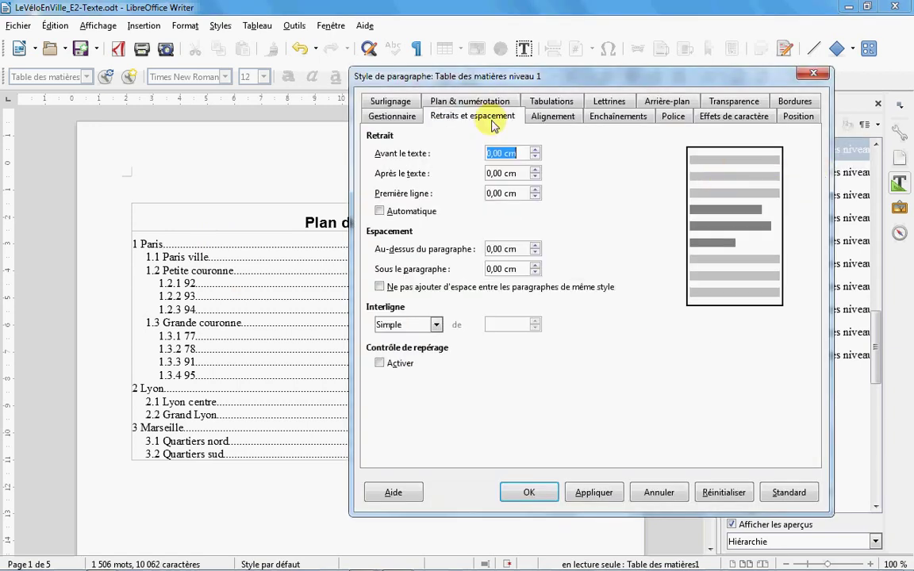
click(535, 246)
click(536, 246)
click(536, 246)
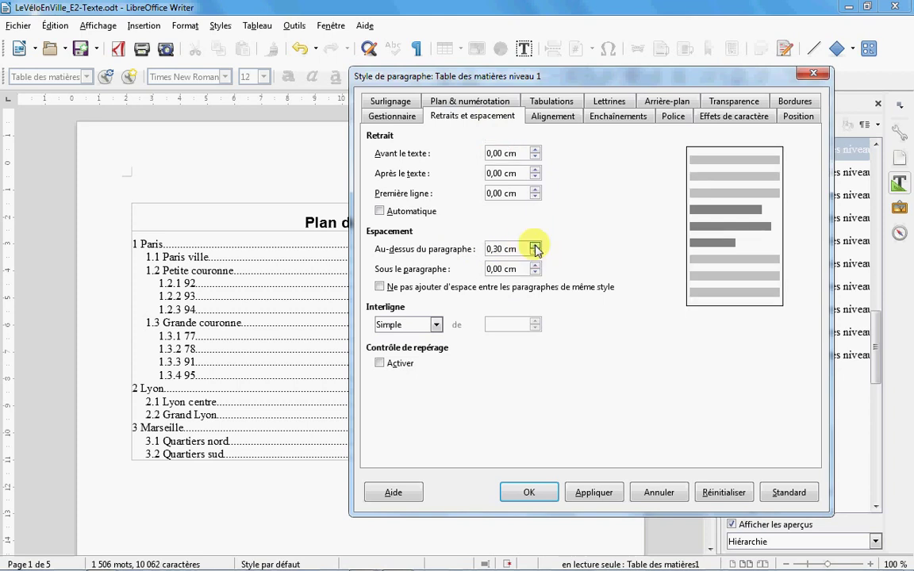
click(592, 493)
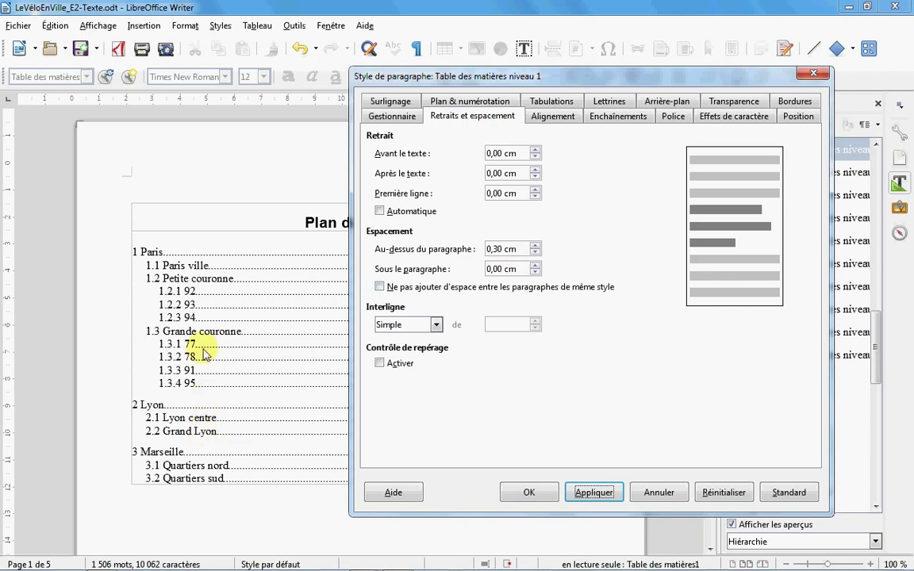
click(529, 493)
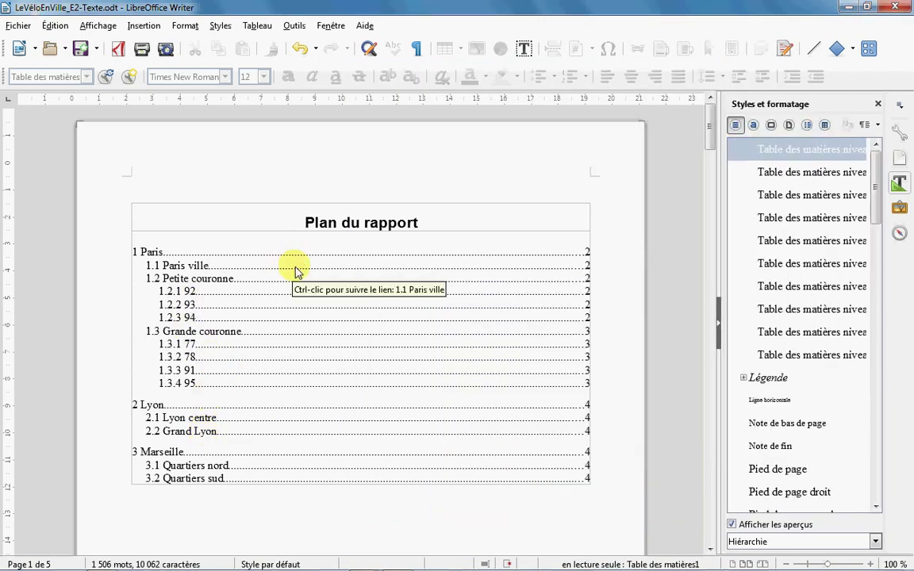
Step: Give the Table des matières niveau 2 paragraph style a spacing above the paragraph one increment smaller than 0,20 cm
right_click(749, 151)
click(784, 175)
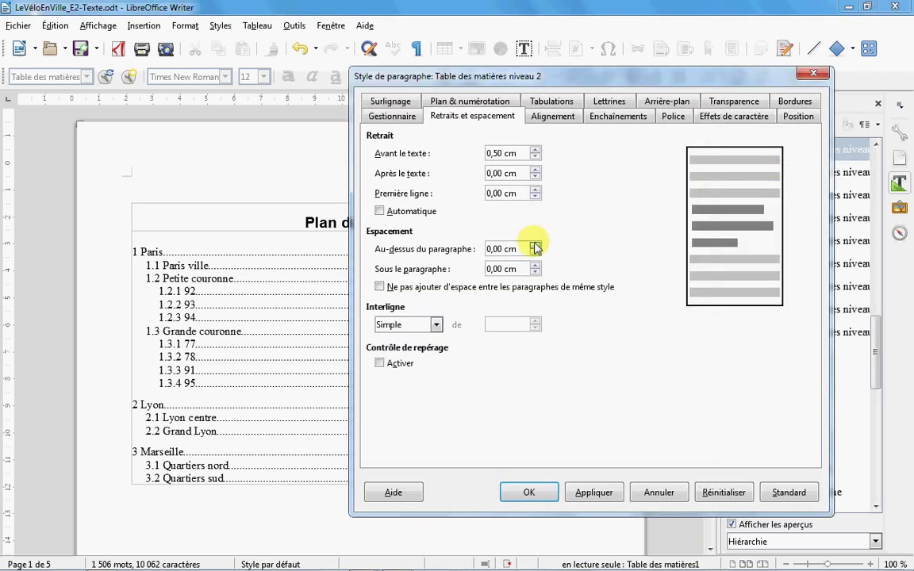
click(534, 247)
click(534, 246)
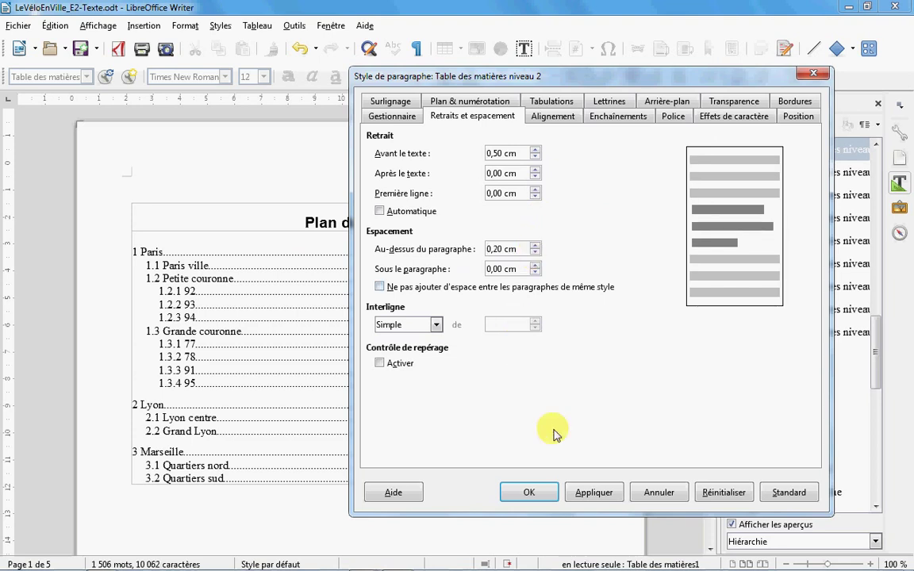
click(601, 494)
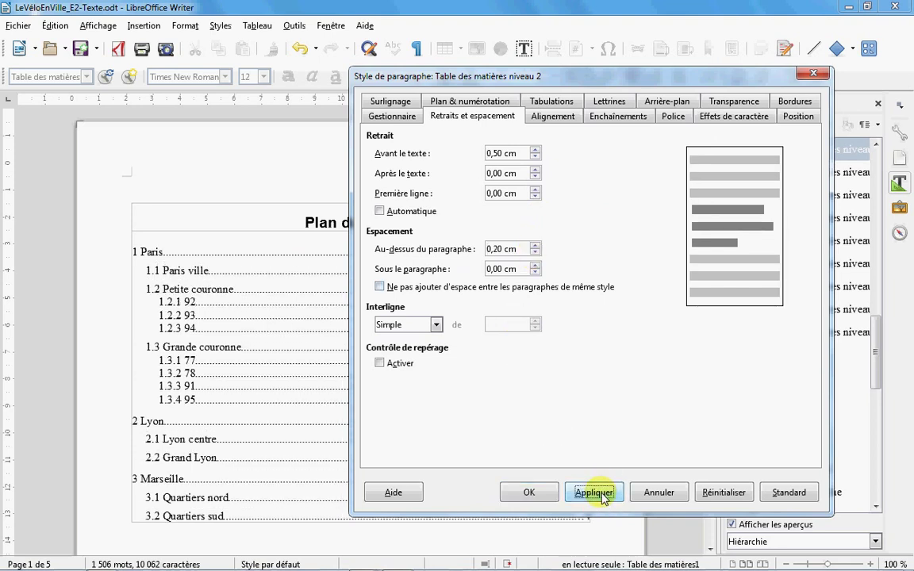
click(535, 251)
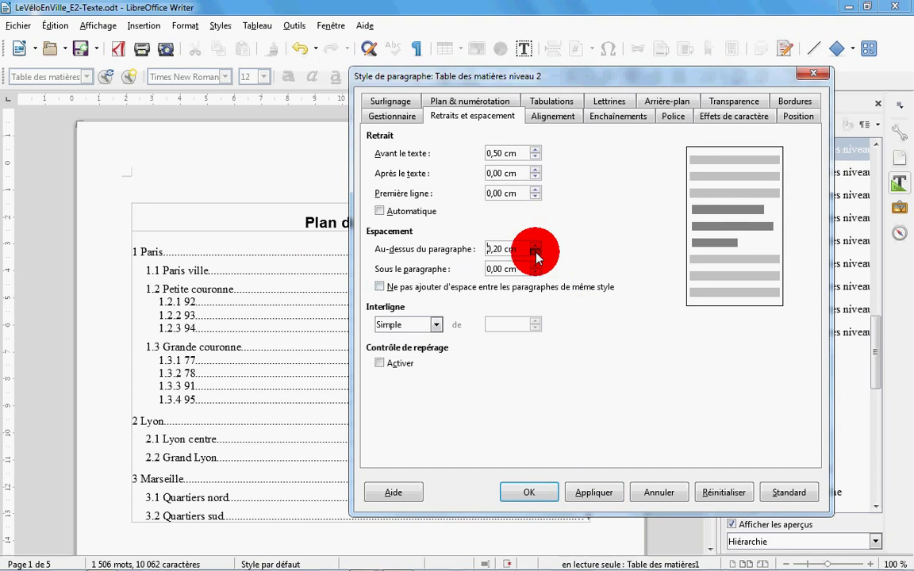
click(590, 495)
click(529, 494)
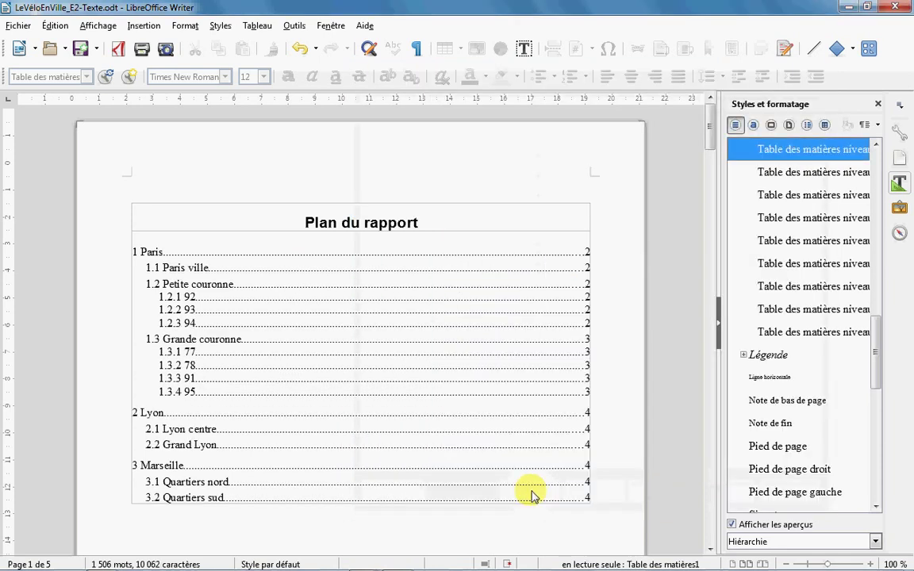
Step: Hide the styles list and check the reformatted table of contents page in the print preview
click(718, 325)
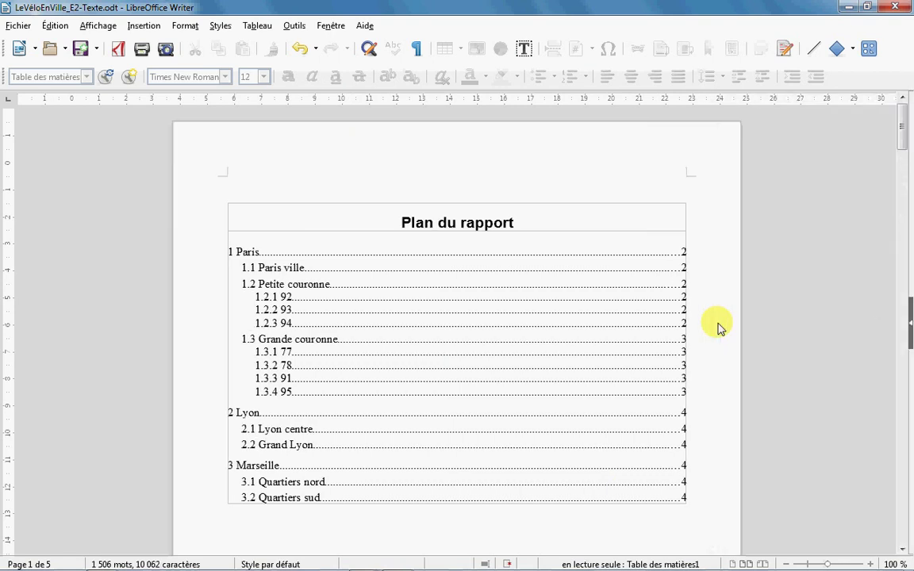
click(166, 49)
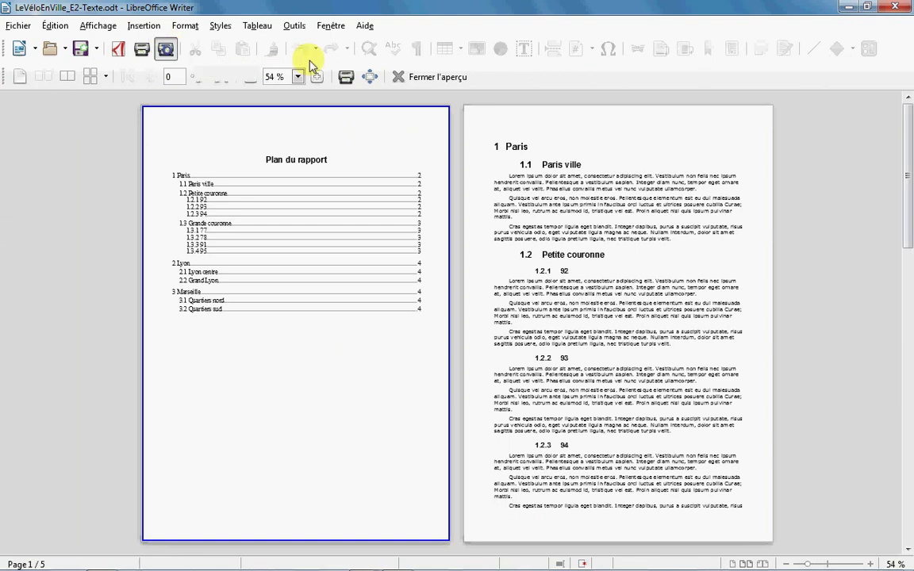
click(422, 77)
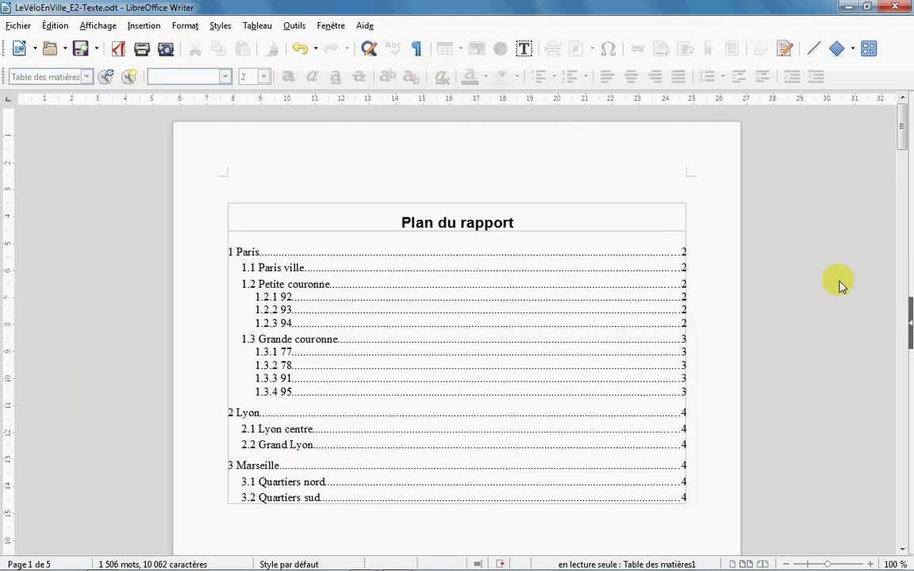
Step: Show the Navigator beside the document and move the Marseille chapter up above the Lyon chapter
key(F5)
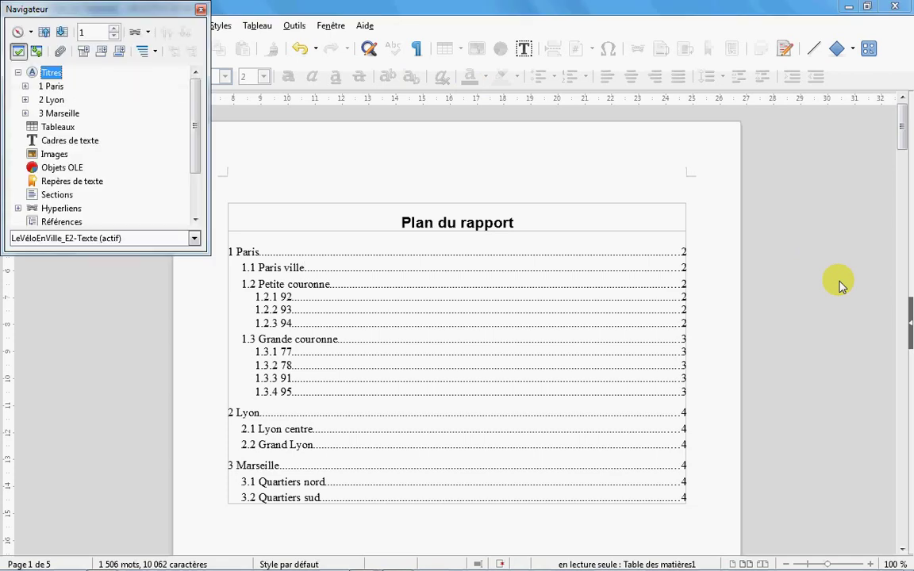
click(201, 11)
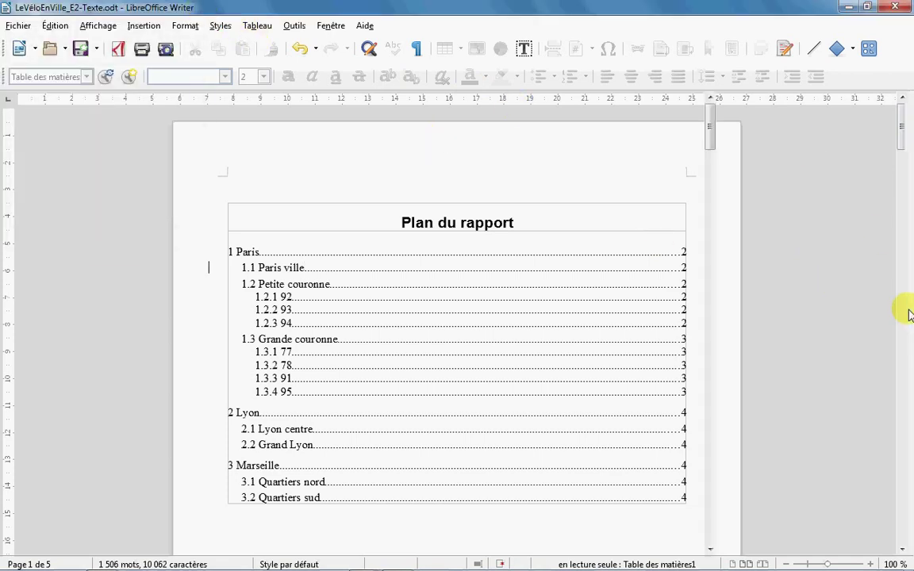
key(F11)
click(899, 234)
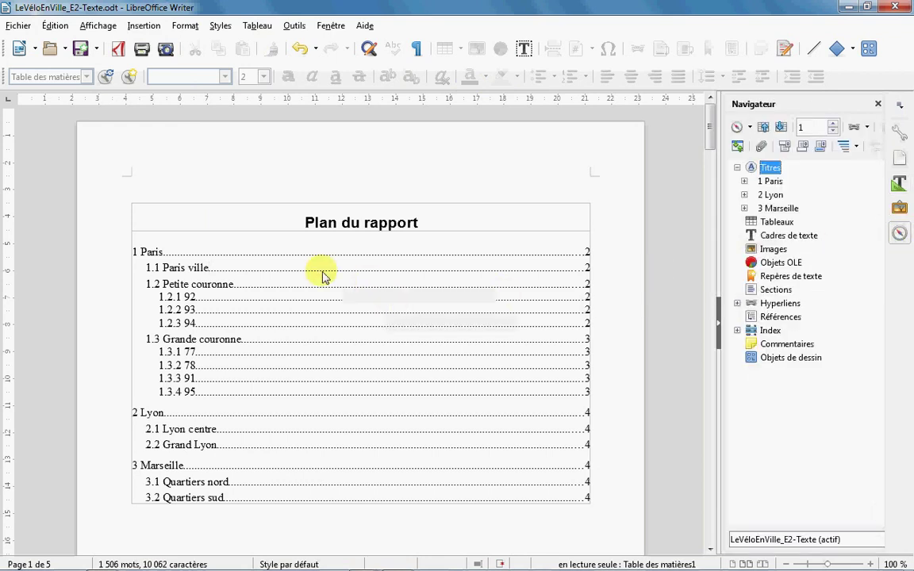
drag(764, 208, 803, 206)
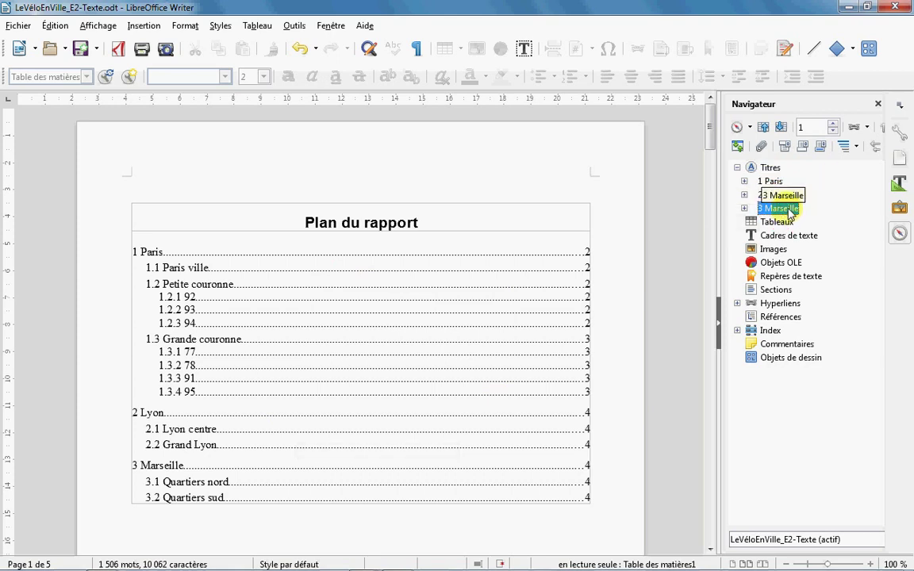
click(880, 130)
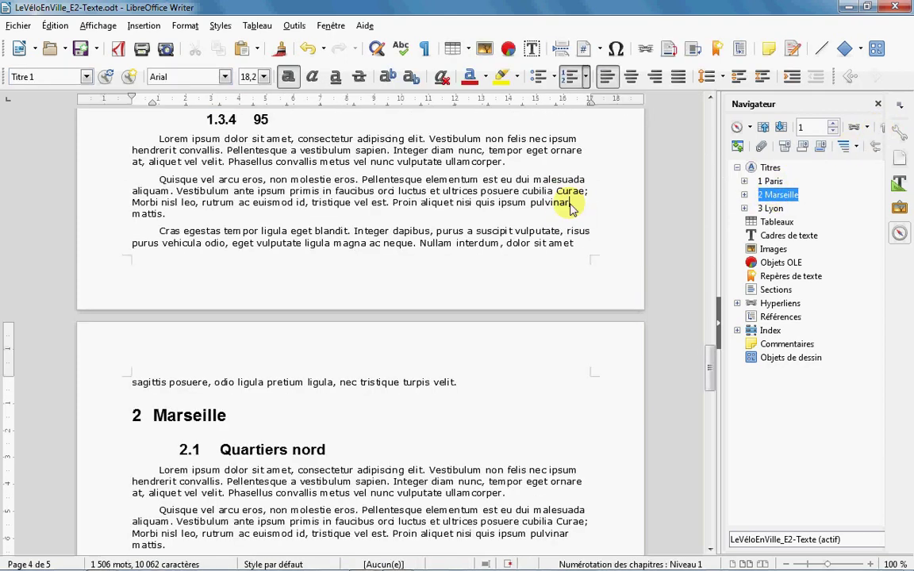
Step: Return to the start of the document and update the Plan du rapport table of contents to the changed chapter order
key(ctrl+Home)
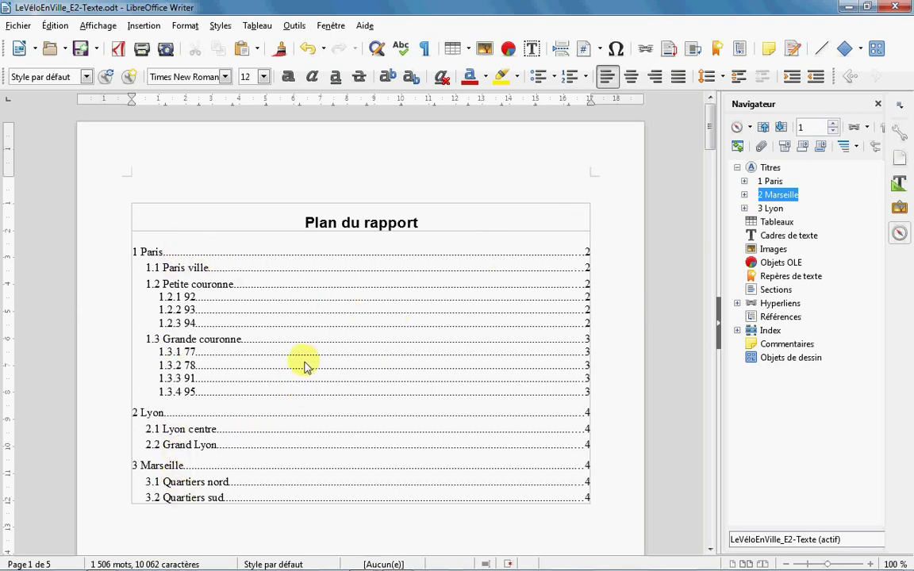
right_click(332, 378)
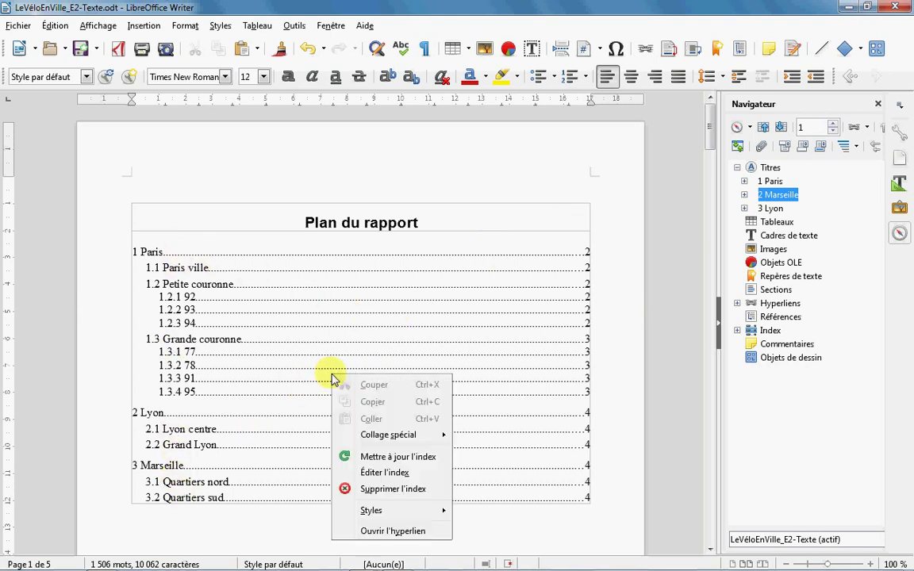
click(412, 458)
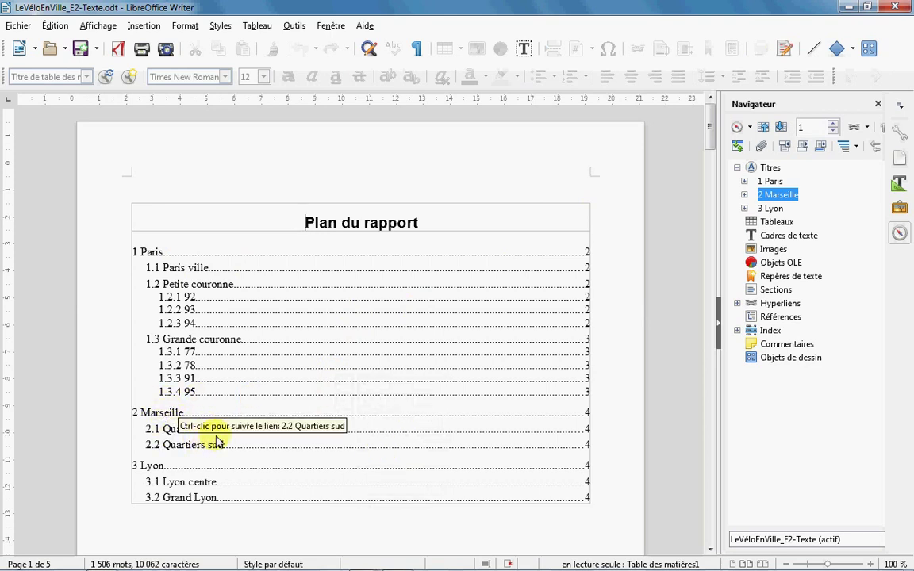
Step: Move the Lyon chapter back above Marseille and update the Plan du rapport table of contents accordingly
click(770, 209)
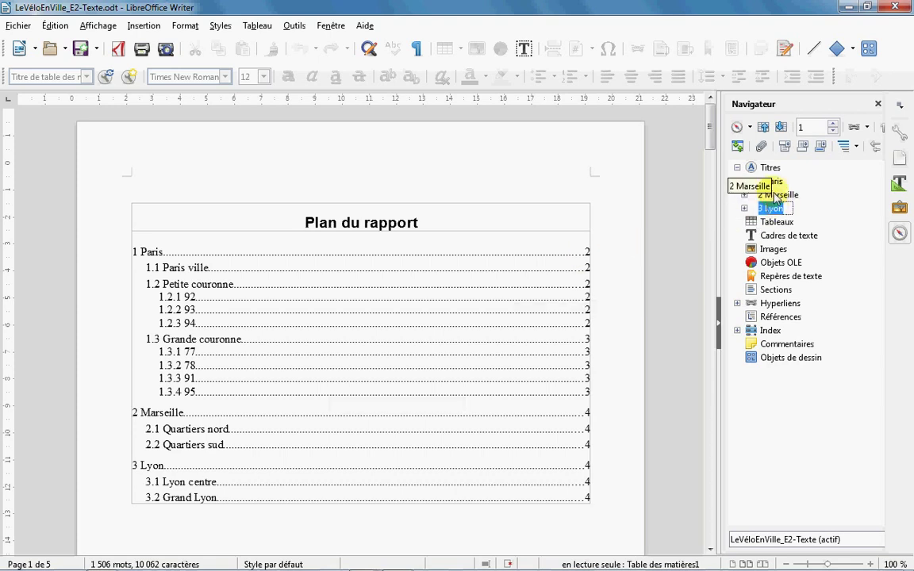
click(881, 128)
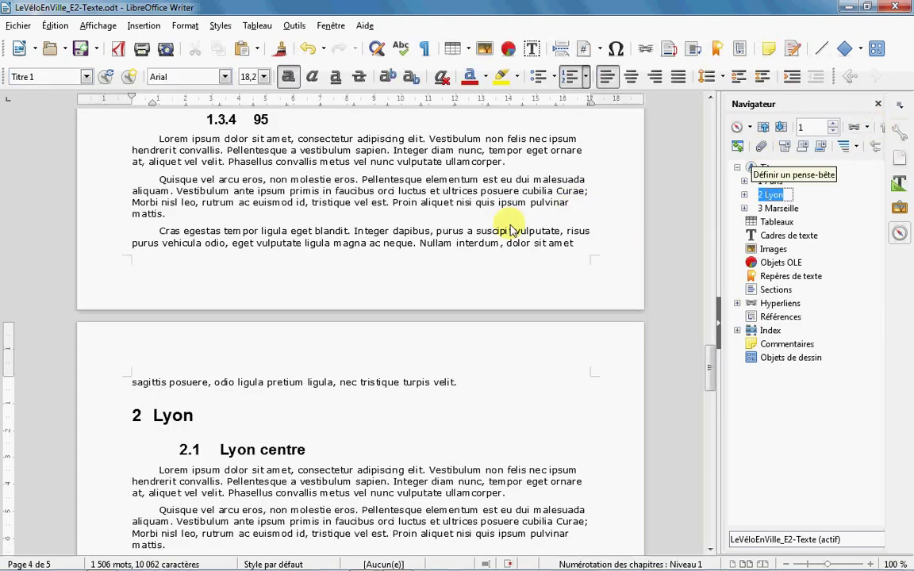
click(475, 282)
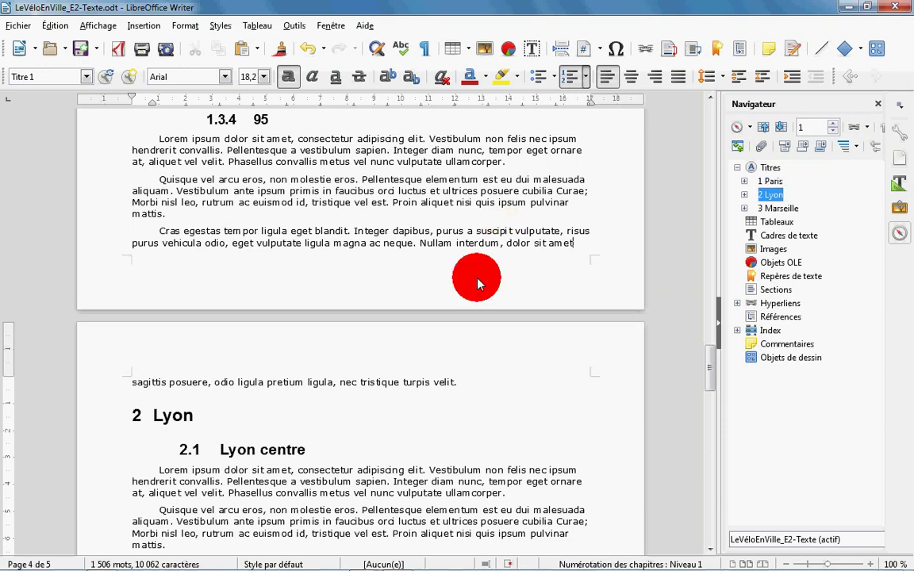
key(ctrl+Home)
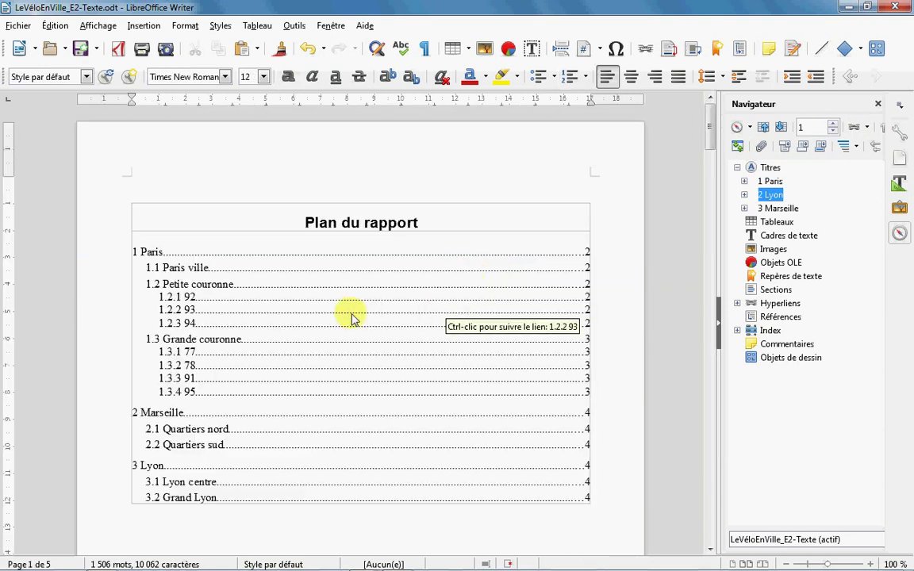
right_click(352, 317)
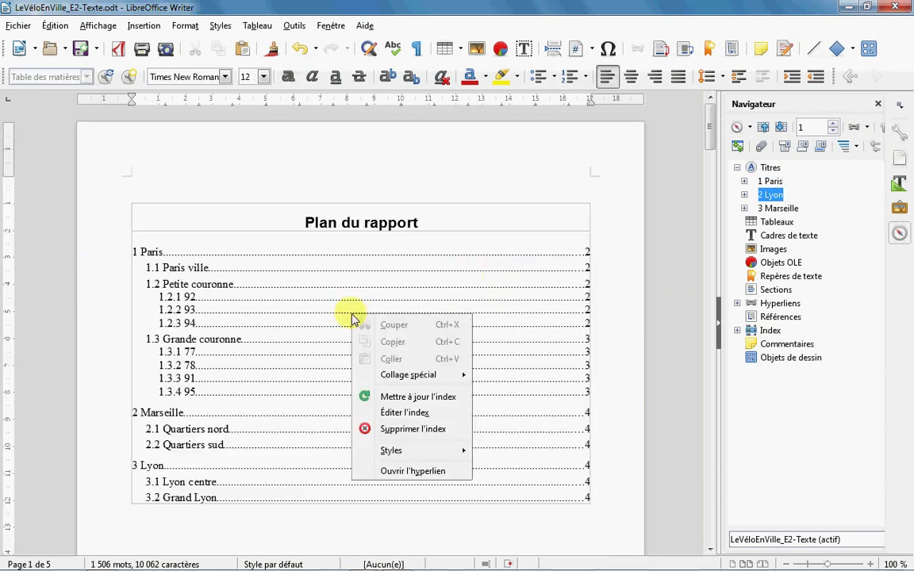
click(418, 396)
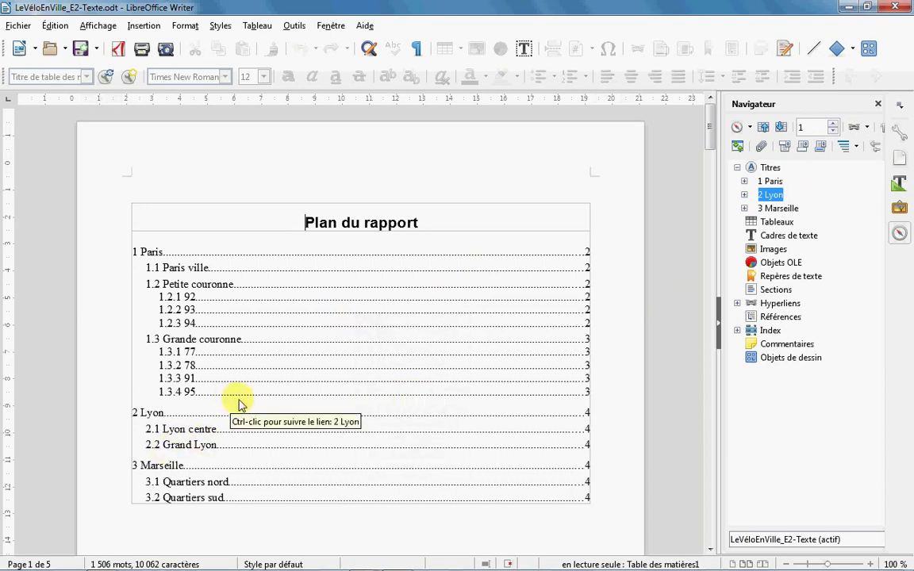
Step: Hide the Navigator sidebar and insert a page break at the first empty paragraph above the Plan du rapport table of contents
click(155, 186)
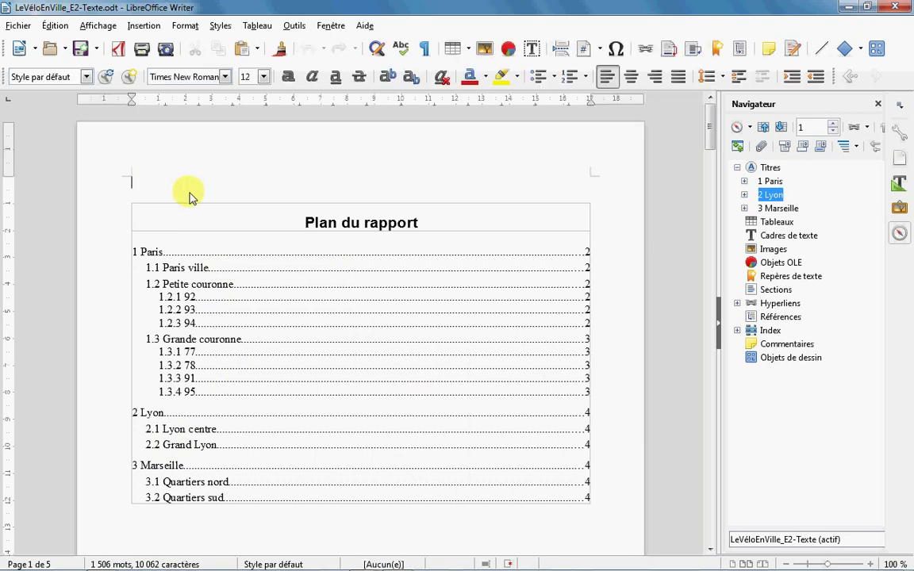
click(718, 327)
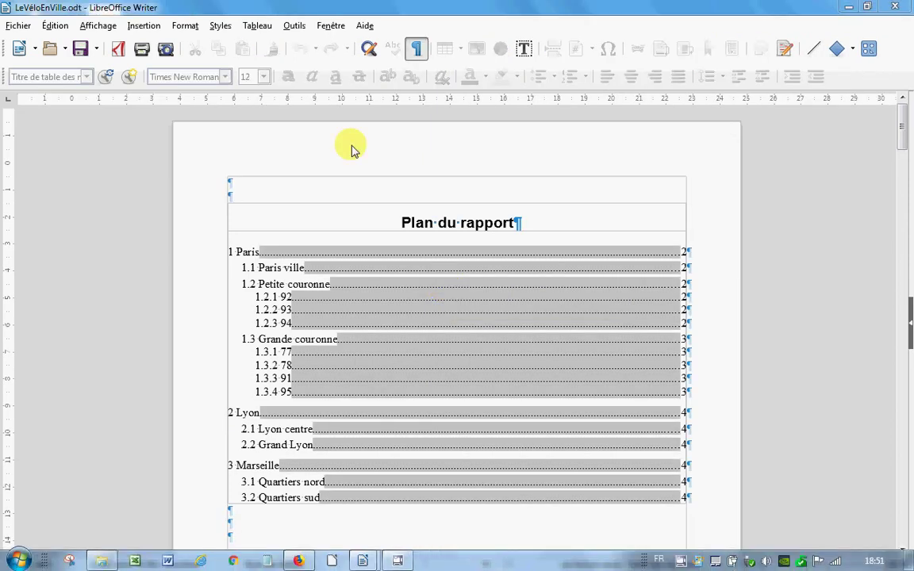
click(335, 196)
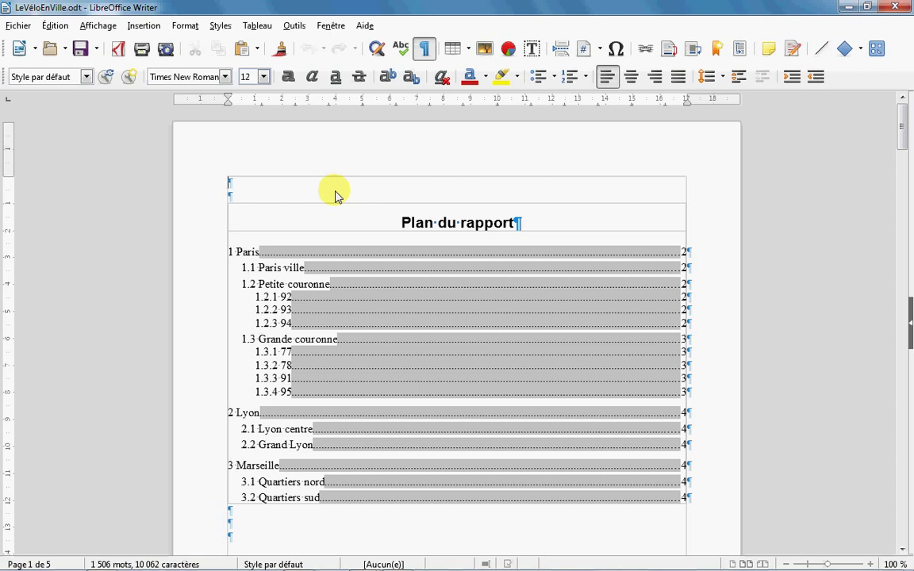
click(141, 26)
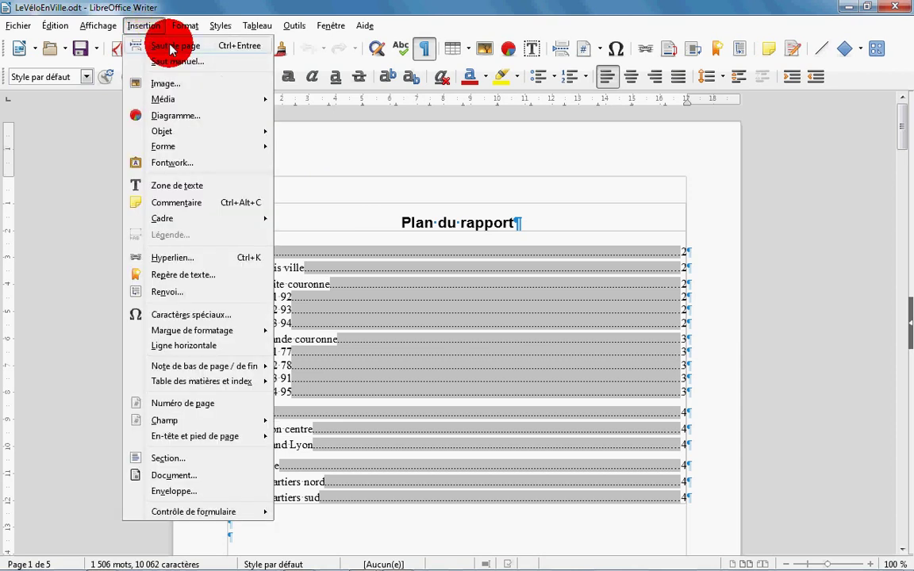
click(170, 47)
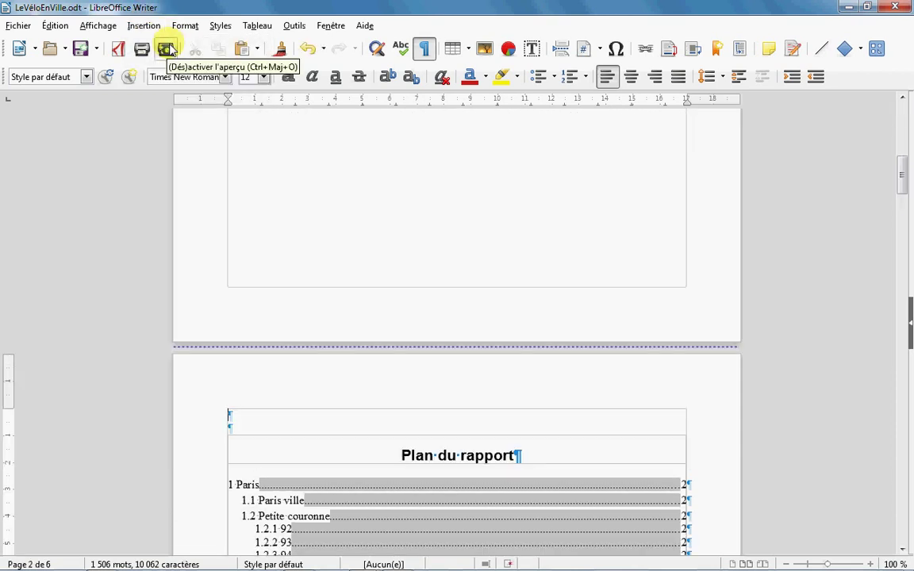
Step: Apply the Première page page style to the new blank first page and check the page style of the table of contents page
key(ctrl+Home)
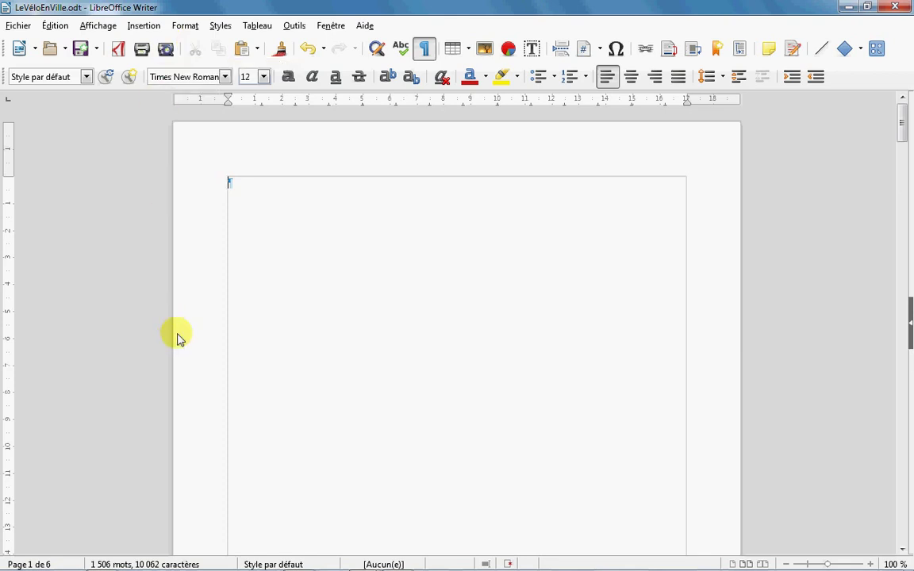
right_click(283, 564)
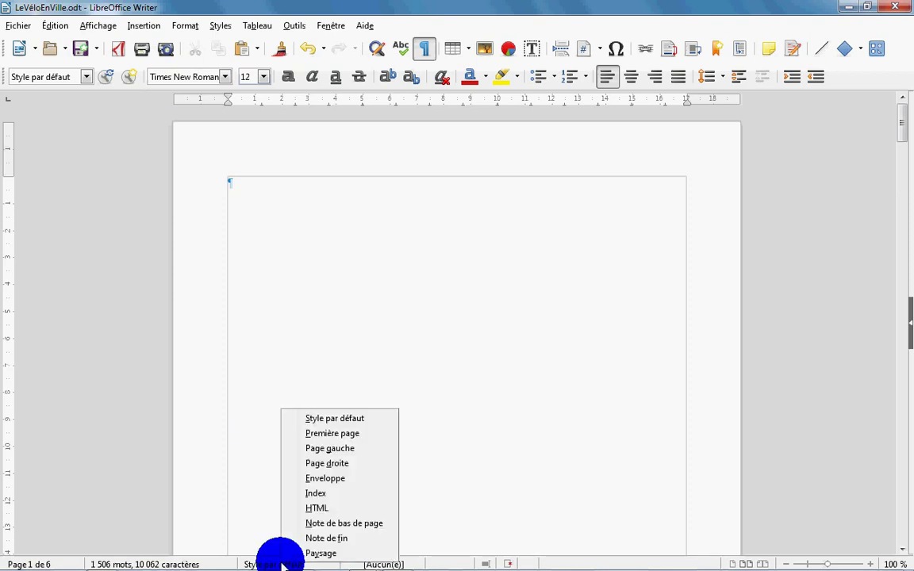
click(323, 433)
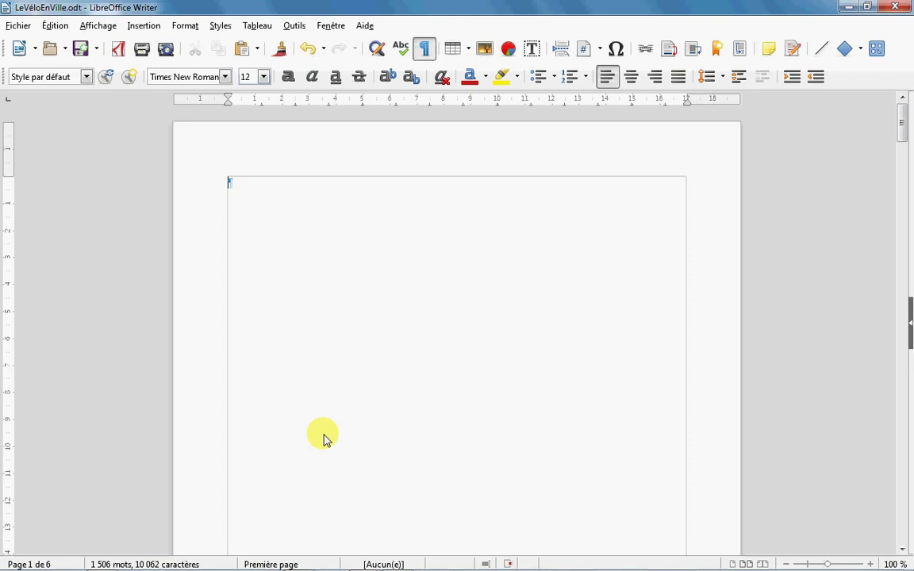
scroll(316, 432, down, 10)
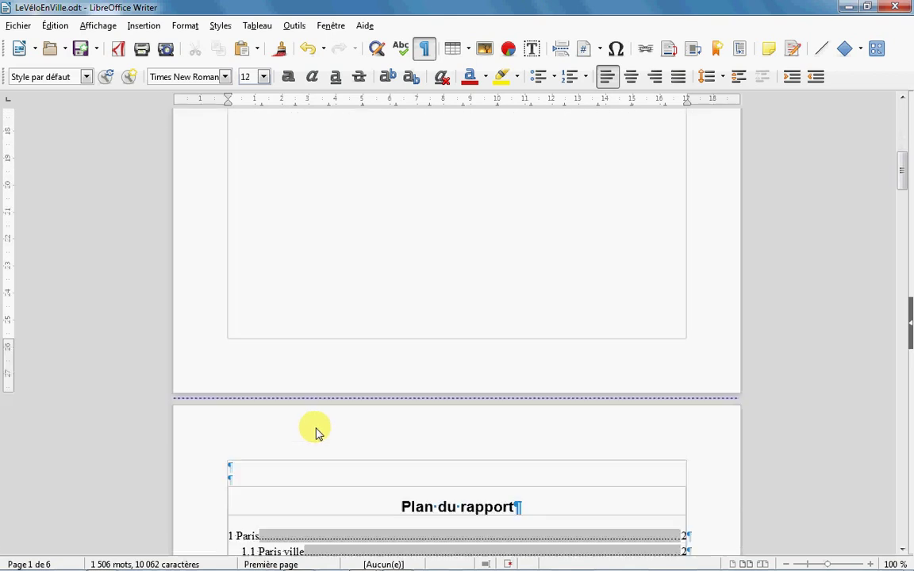
scroll(315, 432, down, 1)
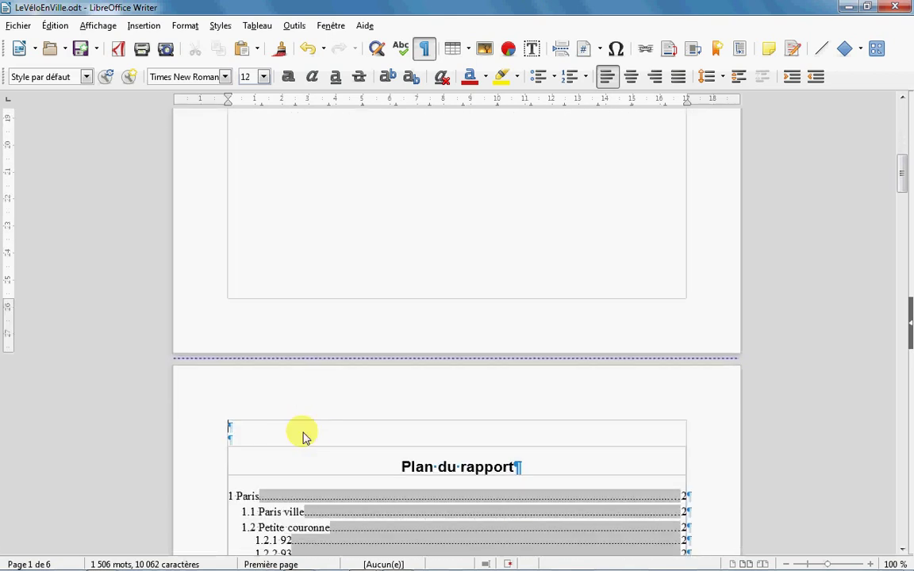
click(304, 436)
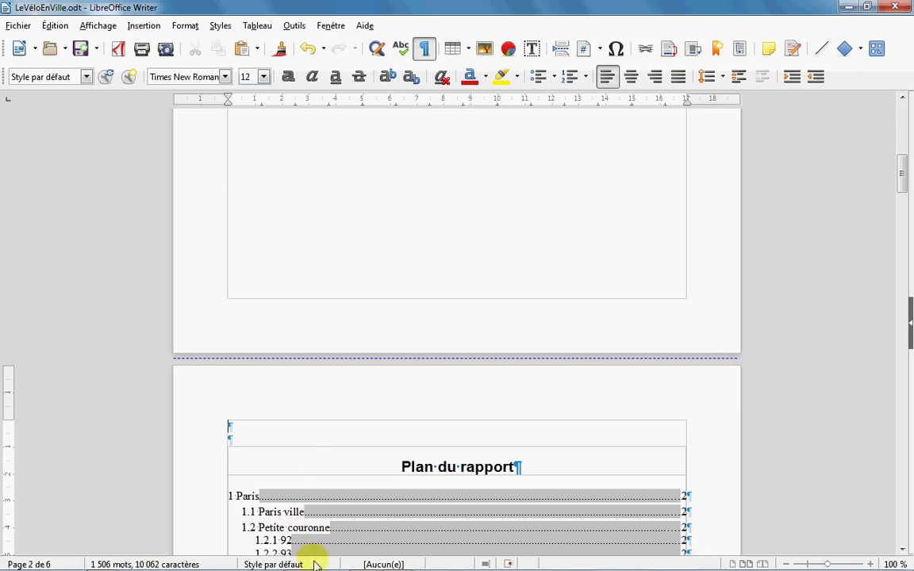
Step: Enter the cover page text on separate lines: the author's full name, "le velo en ville" and "étude sur paris, lyon et marseille"
key(ctrl+Home)
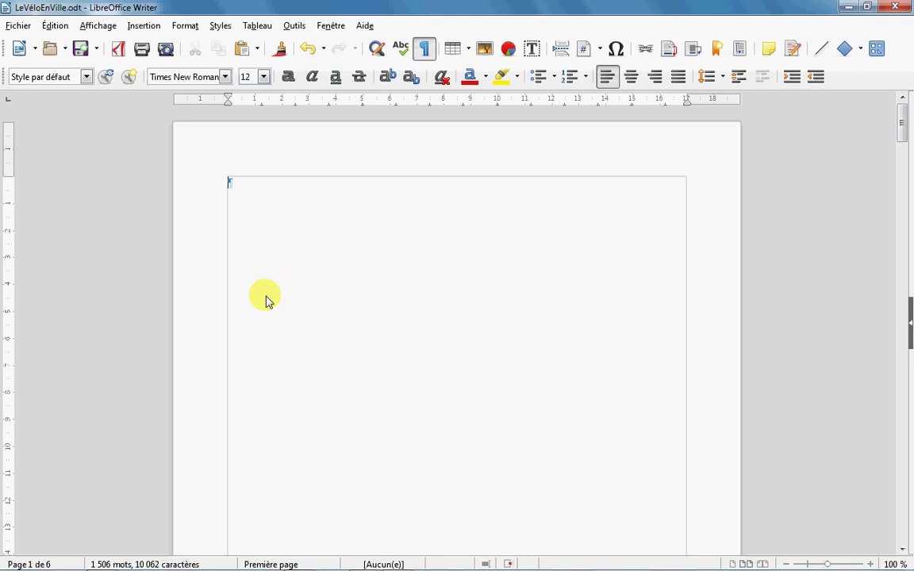
text(Olivier zad)
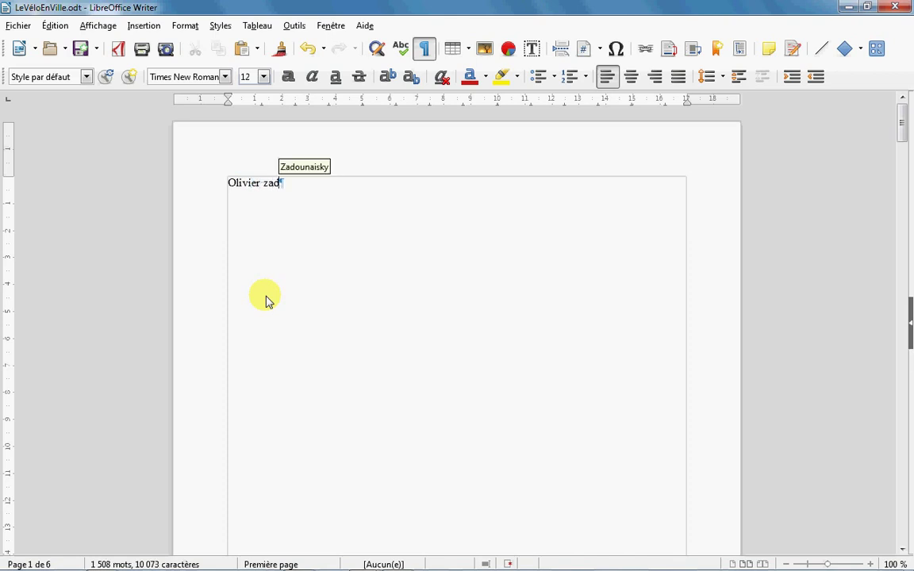
key(Return)
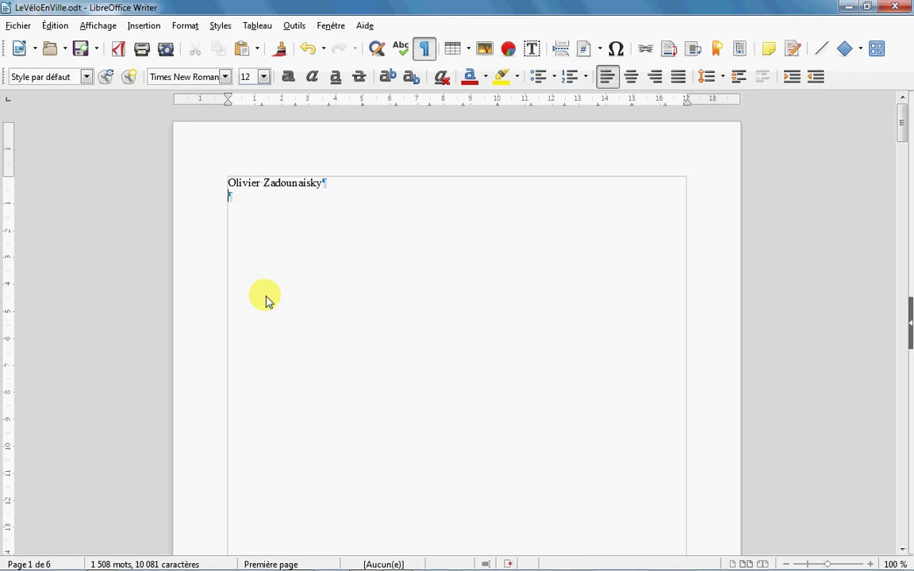
text(le velo en ville)
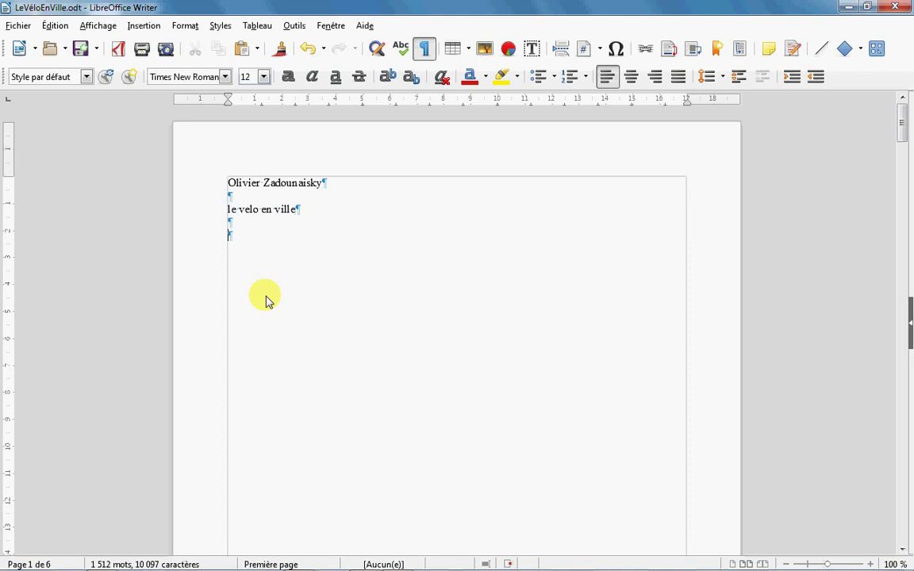
text(  étude sur parsi)
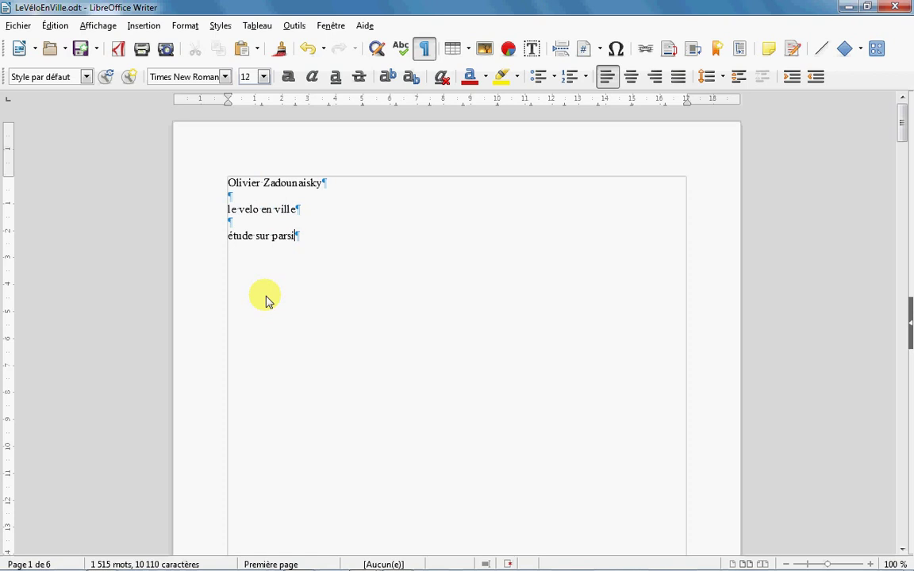
key(BackSpace)
key(BackSpace)
text(is, lyon et marseille)
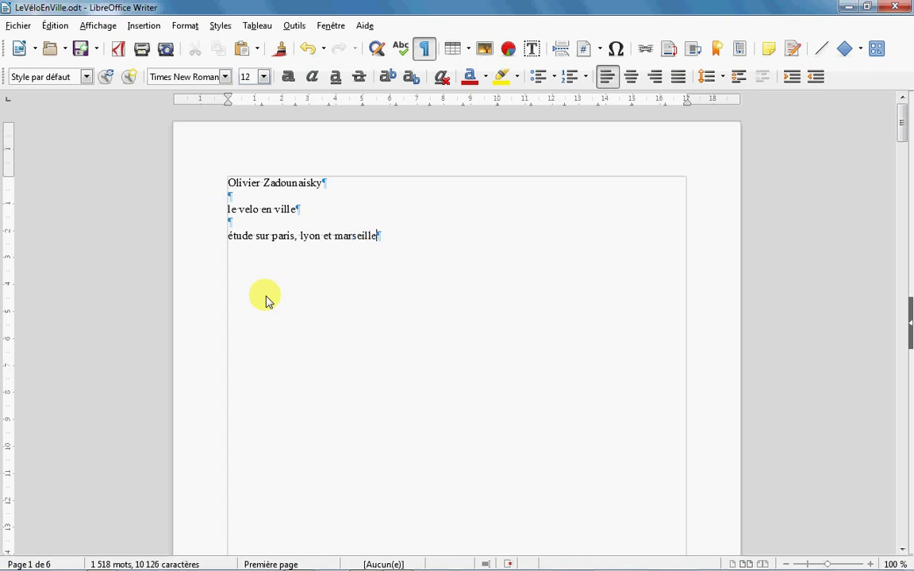
key(Return)
Step: Apply the Titre principal style to the "le velo en ville" line and the Sous-titre style to the "étude sur paris, lyon et marseille" line
click(267, 211)
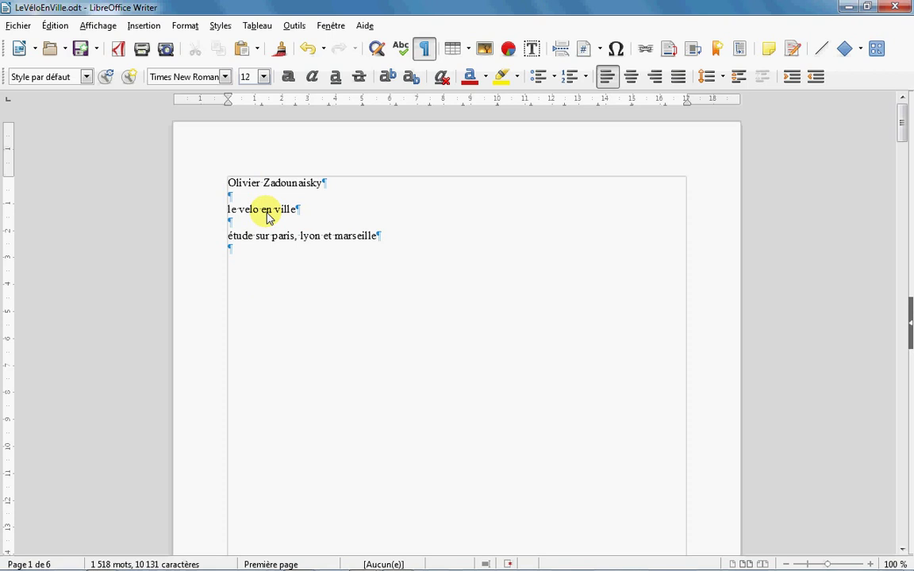
click(85, 76)
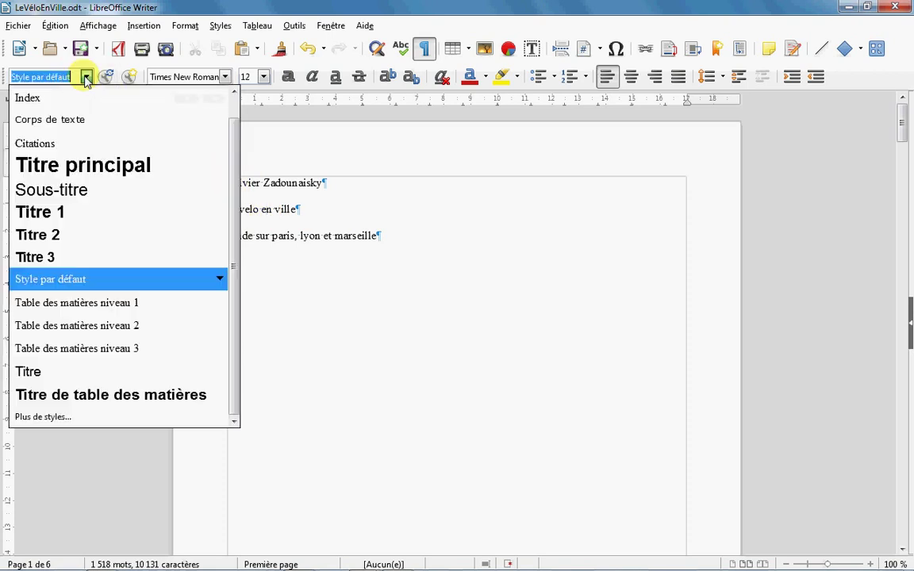
click(92, 166)
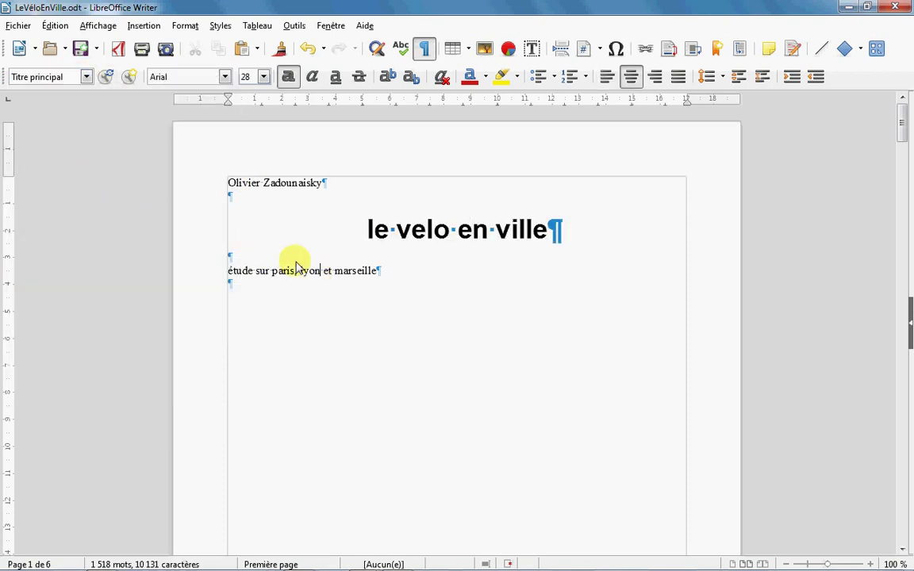
click(85, 76)
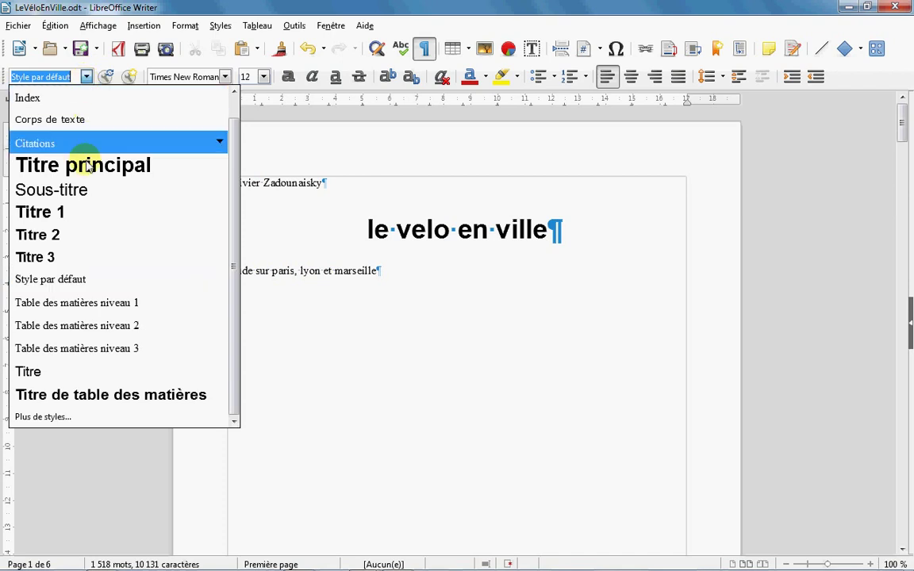
click(94, 189)
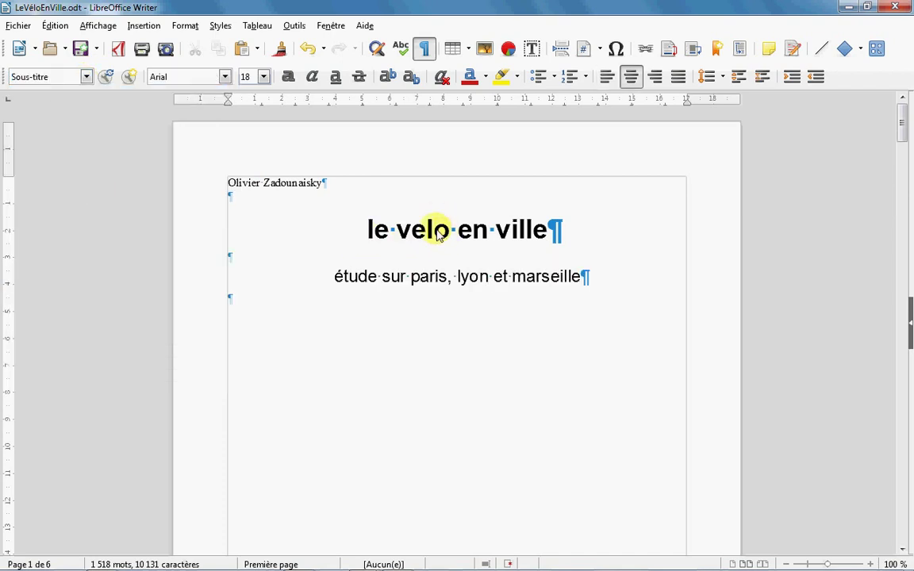
Step: Correct "velo" to "vélo" in the cover title and convert the whole title to uppercase
click(429, 231)
key(BackSpace)
text(é)
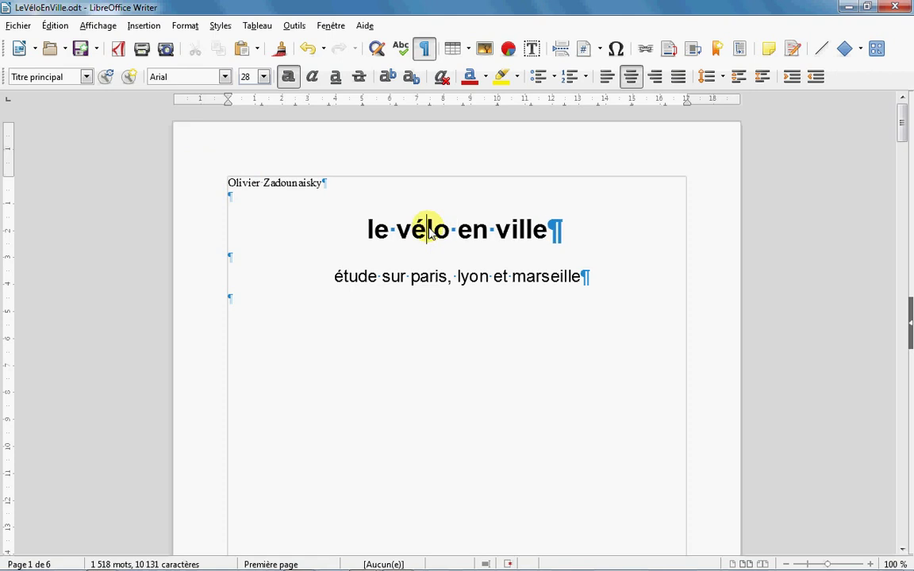
triple_click(429, 230)
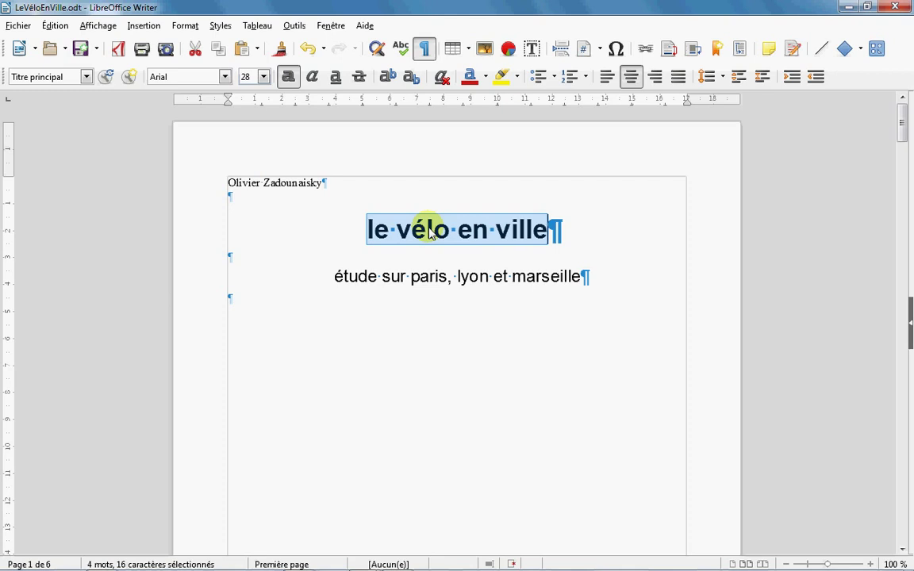
key(shift+F3)
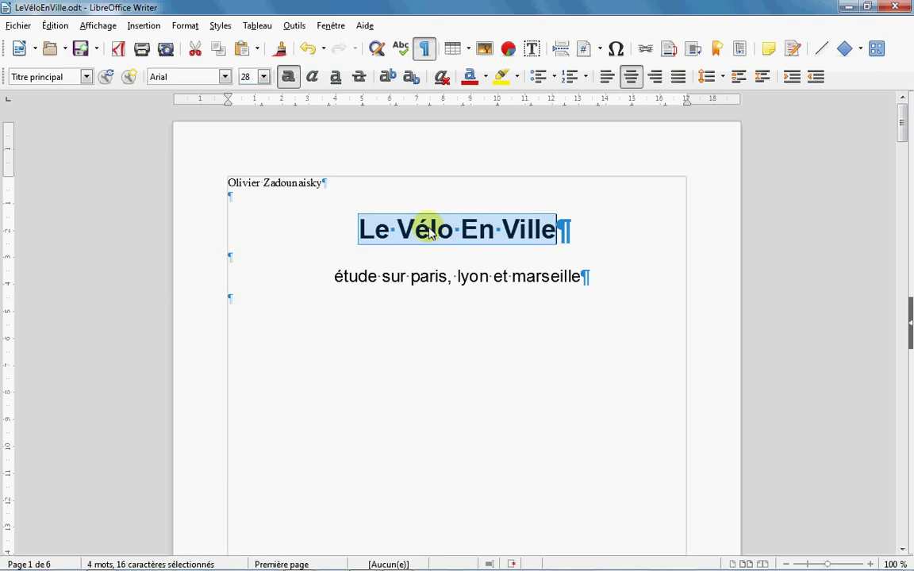
key(shift+F3)
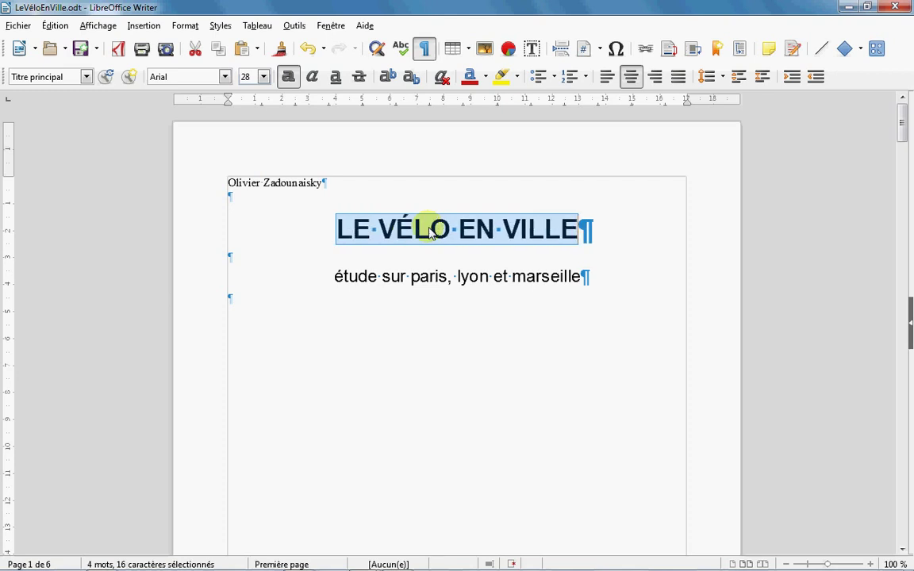
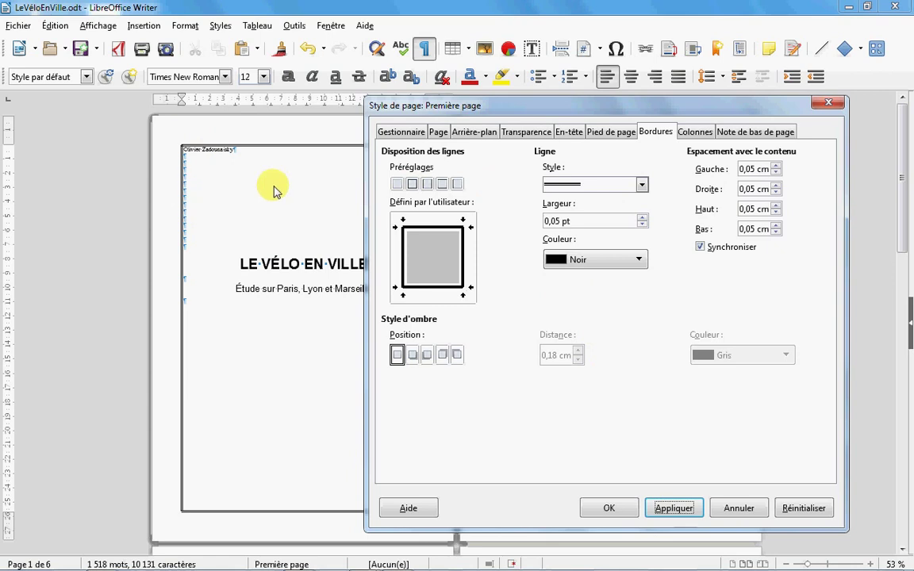
Step: Set all four margins of the Première page style to 1 cm and apply the change
click(437, 131)
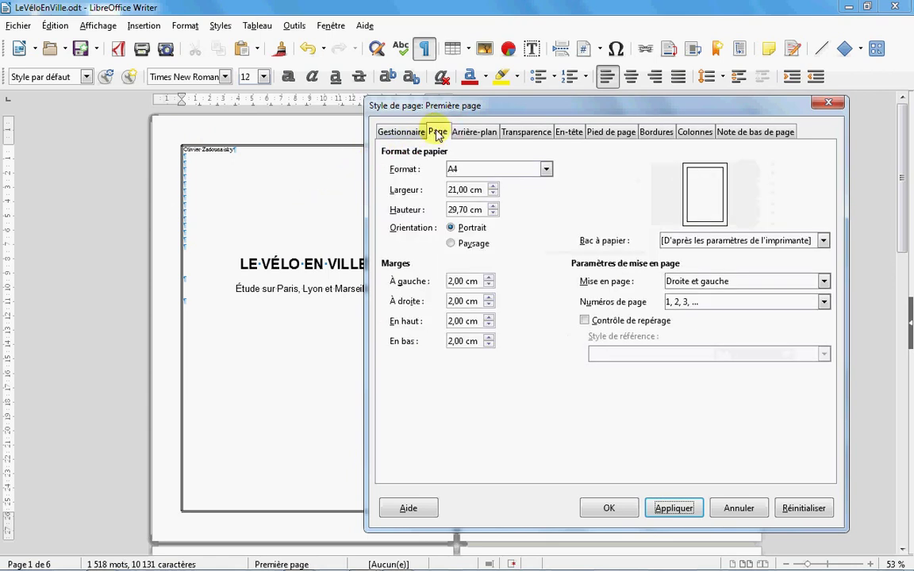
triple_click(458, 282)
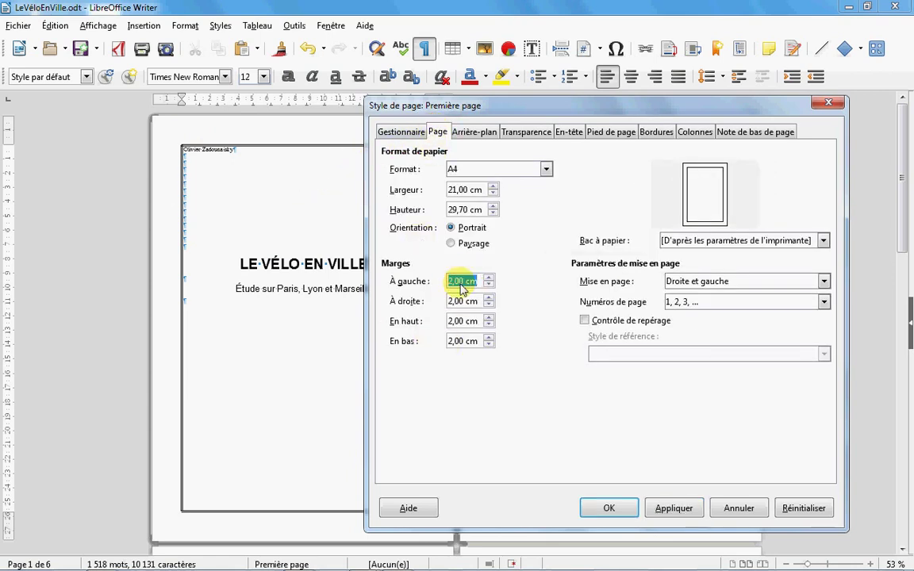
text(1)
double_click(456, 303)
double_click(456, 303)
text(1)
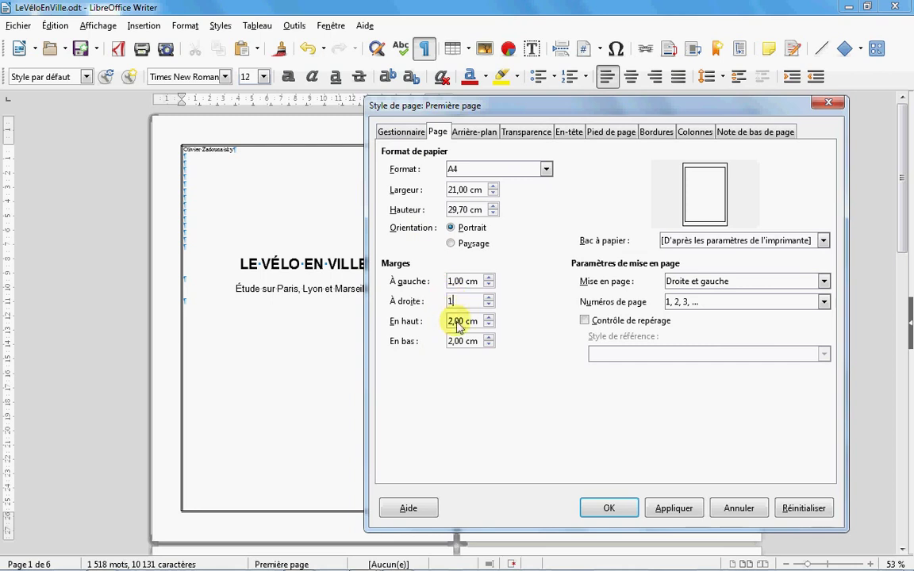
double_click(456, 322)
text(1)
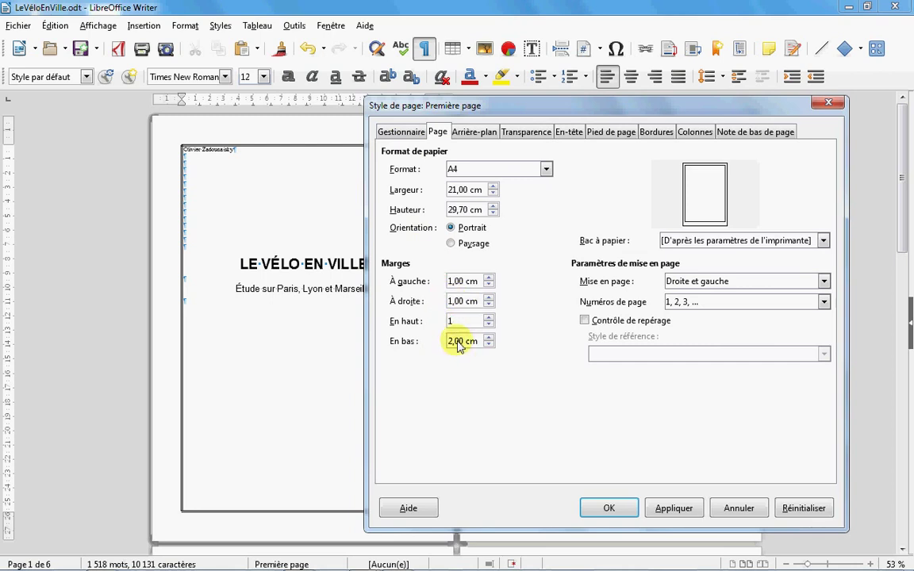
double_click(458, 343)
text(1)
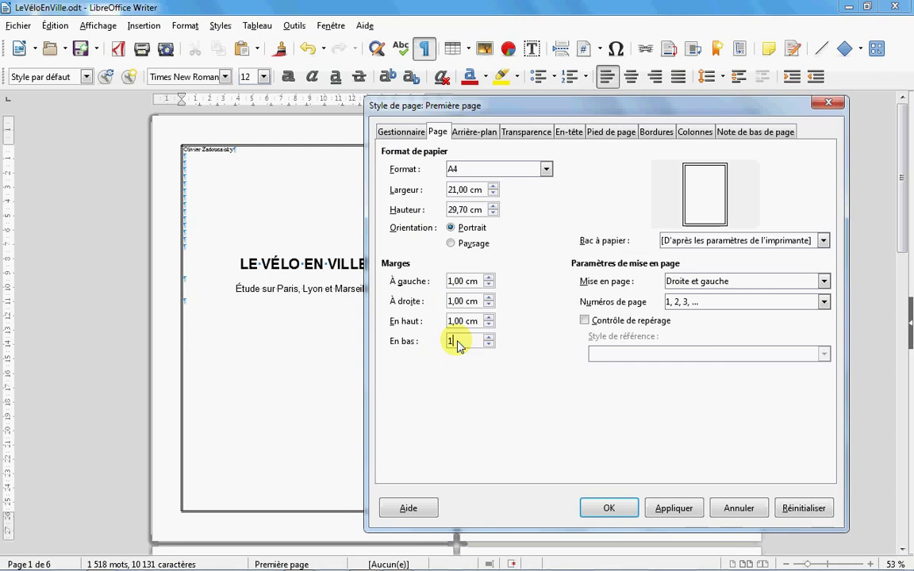
click(666, 508)
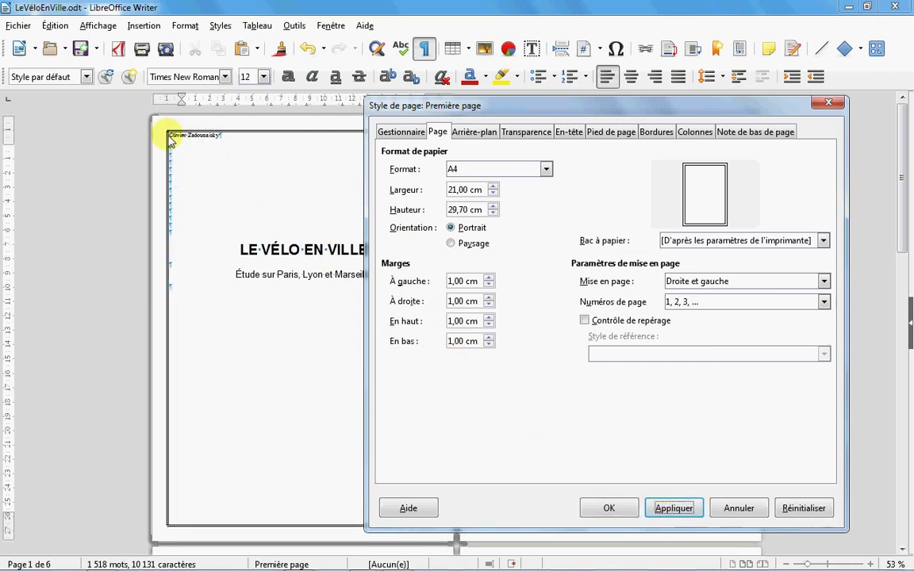
Step: Turn off synchronisation of the Première page border spacing, set the top spacing to 0,50 cm and apply it
click(655, 132)
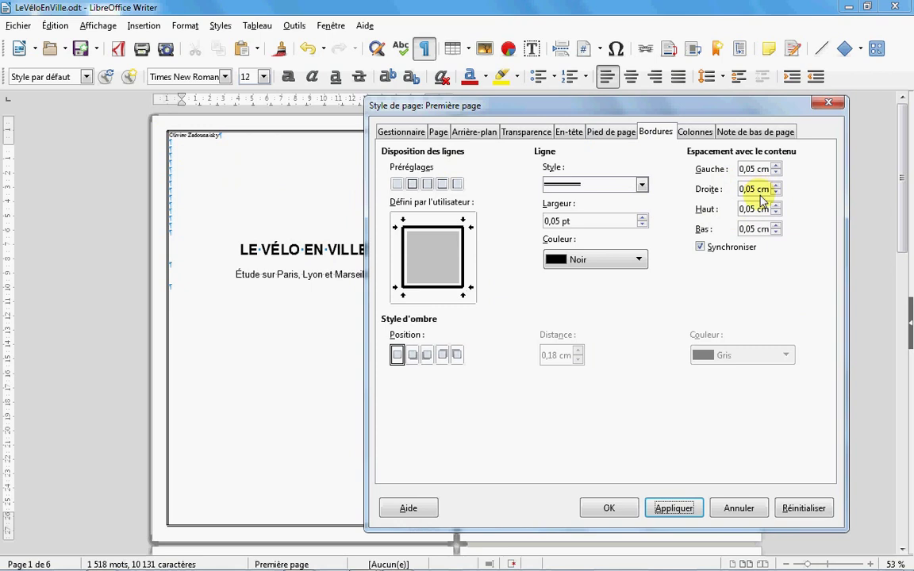
click(699, 247)
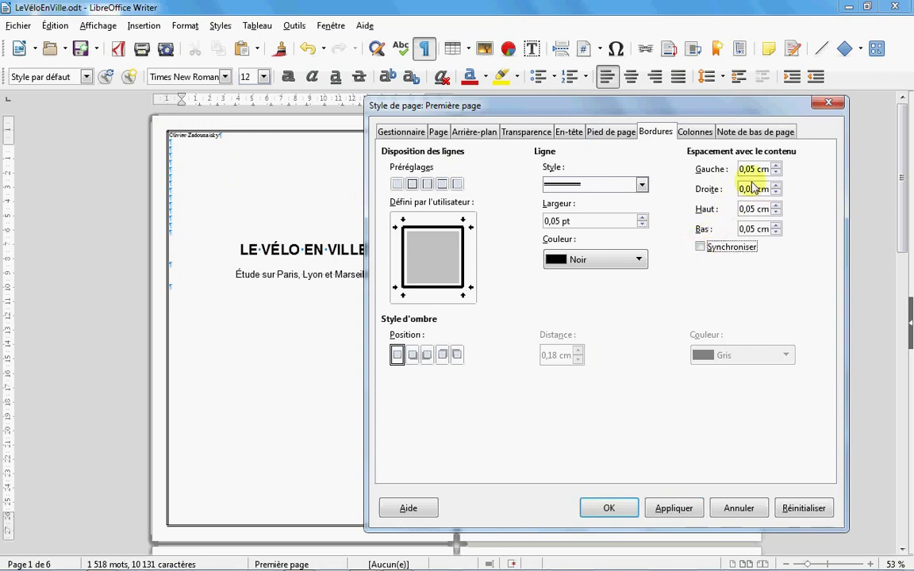
click(776, 205)
click(776, 205)
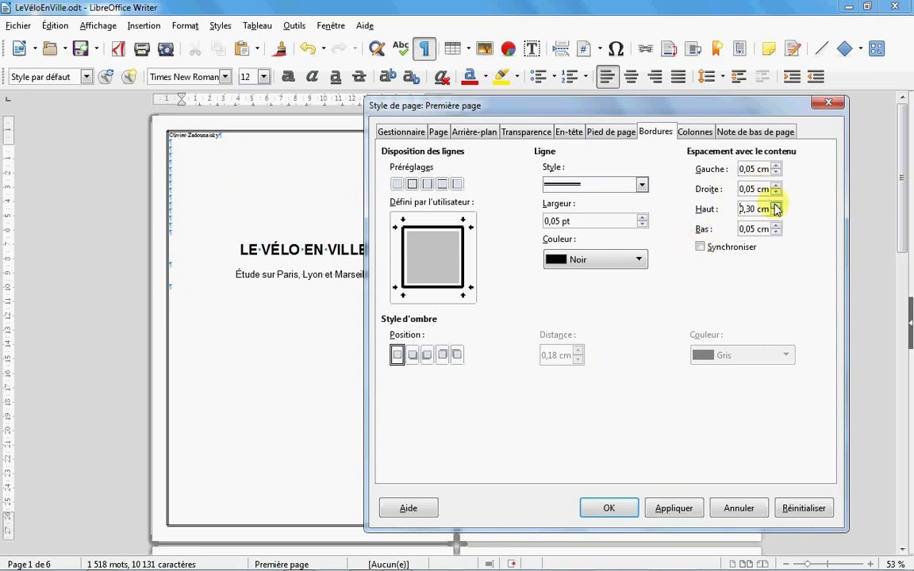
click(776, 205)
click(776, 205)
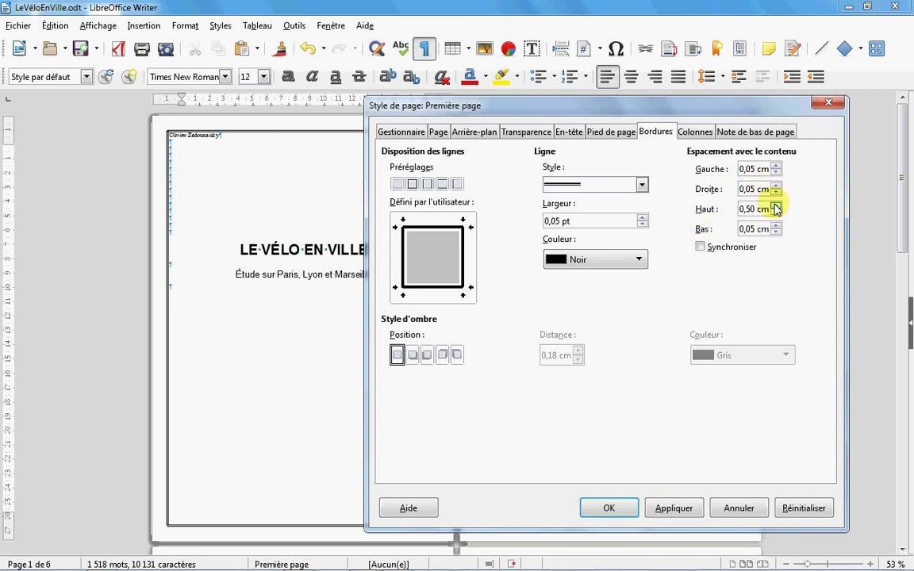
click(674, 514)
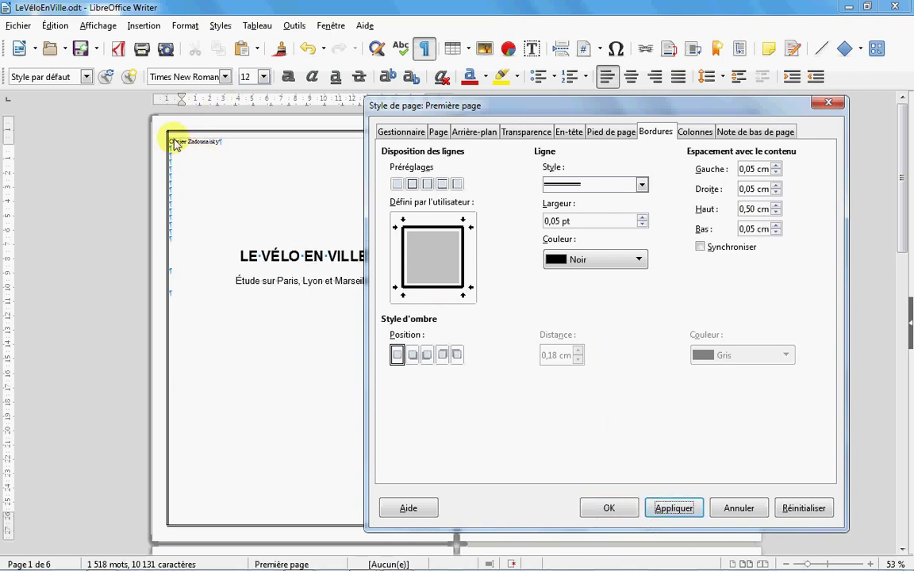
Step: Set the left spacing between the cover page border and its content to 0,50 cm and confirm the page style
click(775, 166)
click(776, 165)
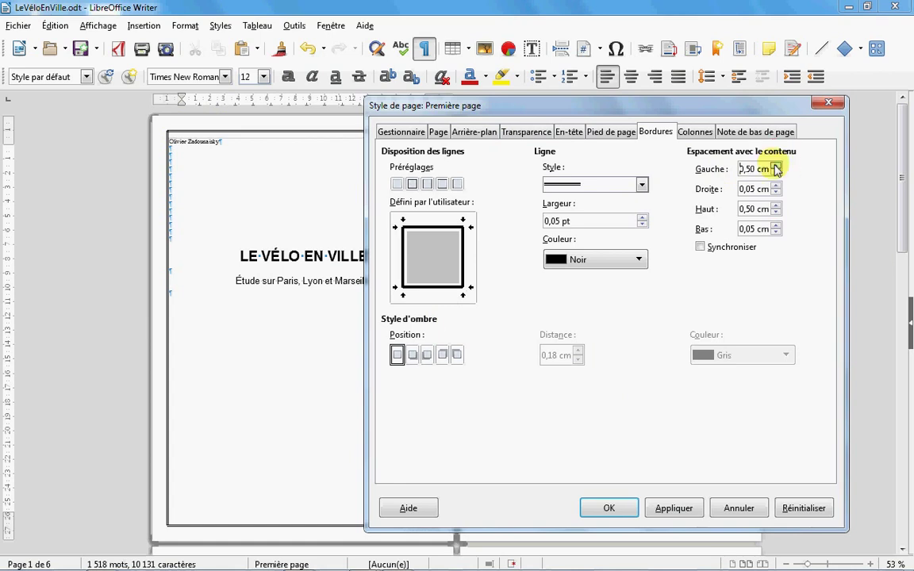
click(680, 507)
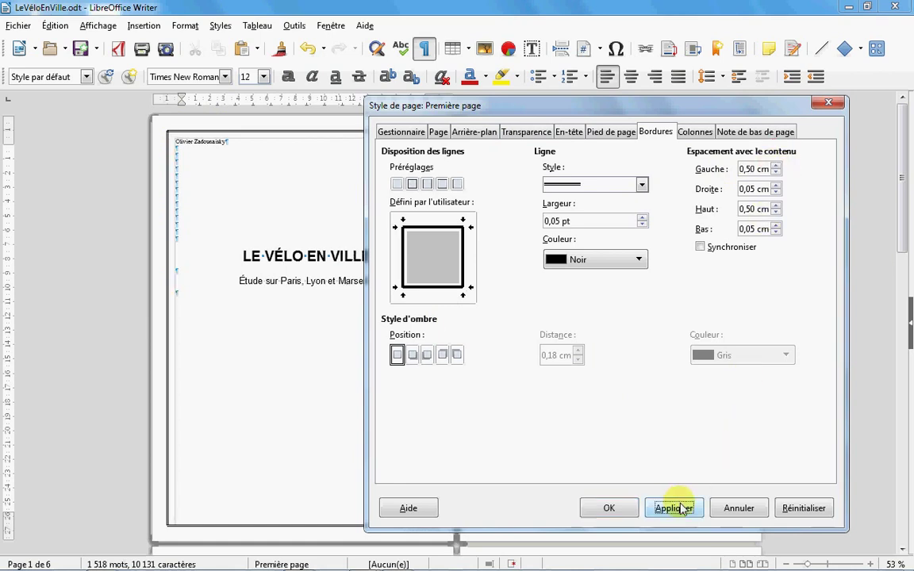
click(612, 509)
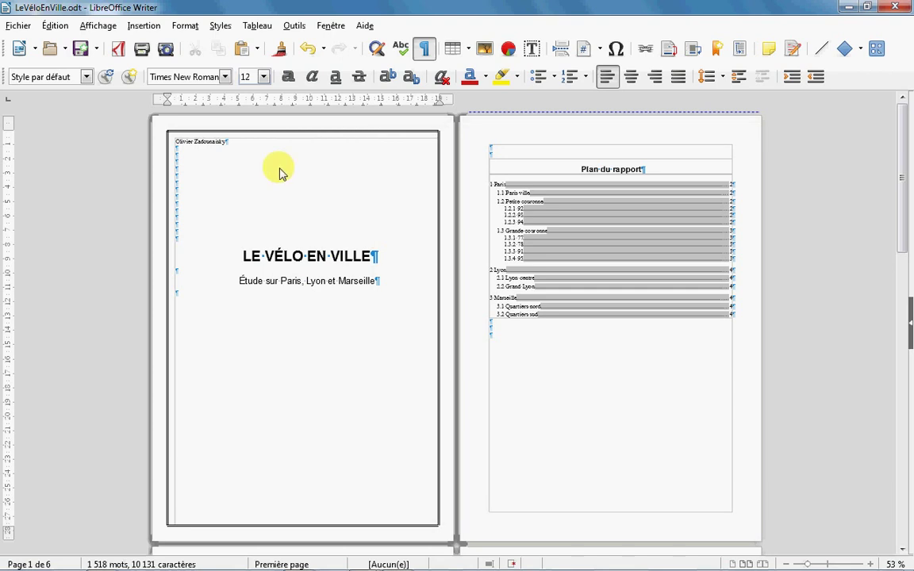
Step: Check the bordered cover page in print preview, return to editing and set the zoom to 100 %
click(165, 51)
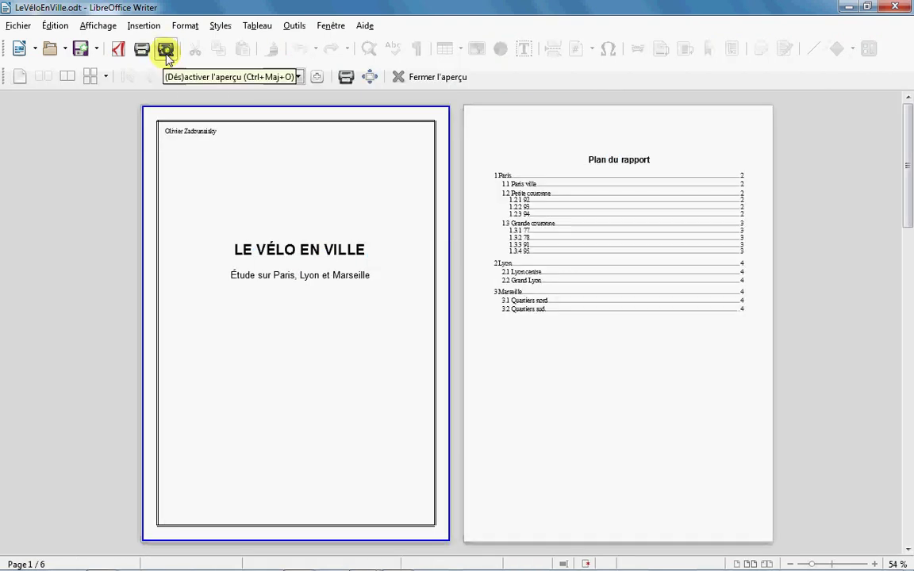
click(437, 77)
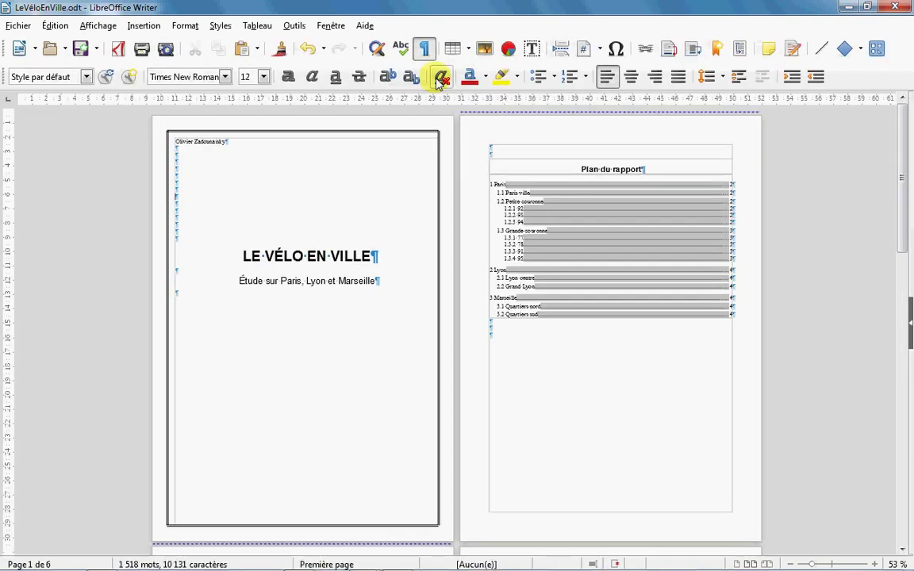
click(97, 26)
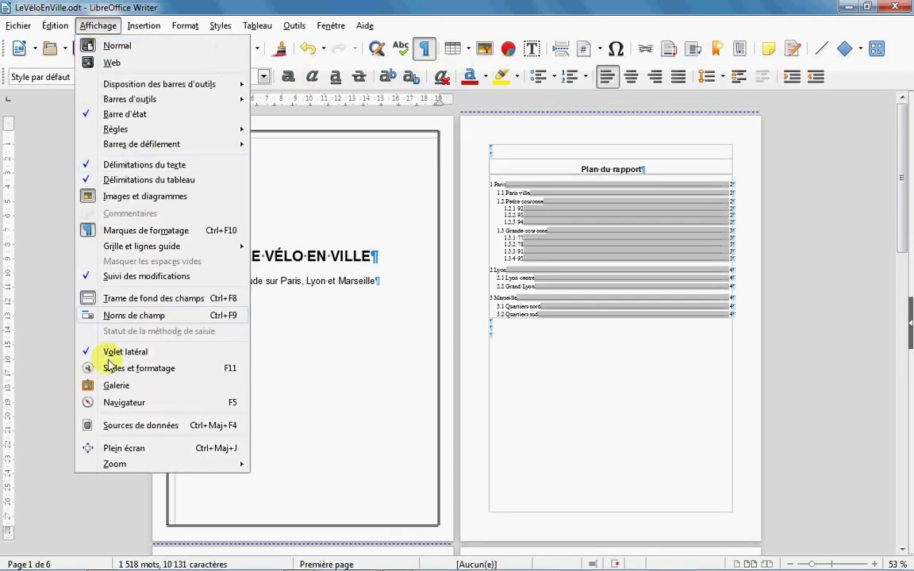
mouse_move(145, 467)
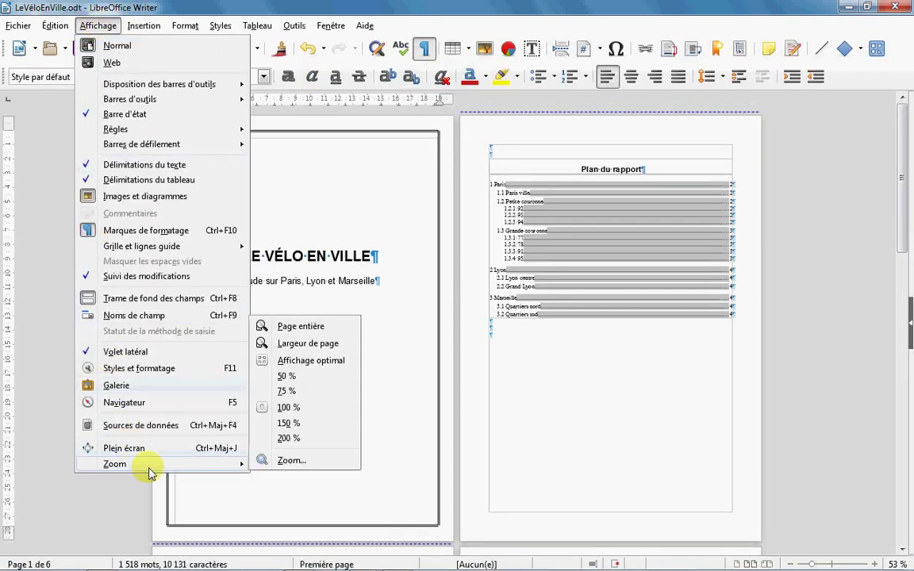
click(298, 407)
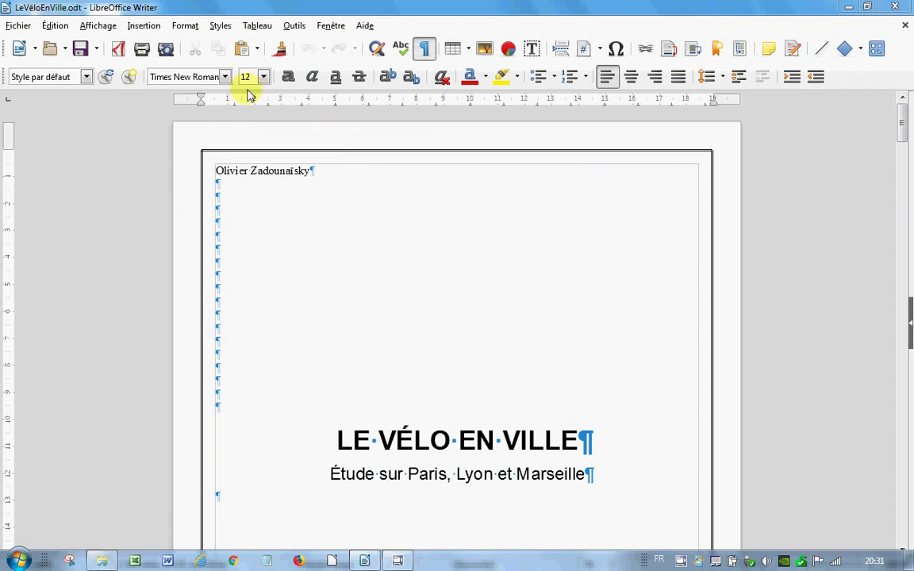
Step: Activate the footer in the Première page page style
click(187, 26)
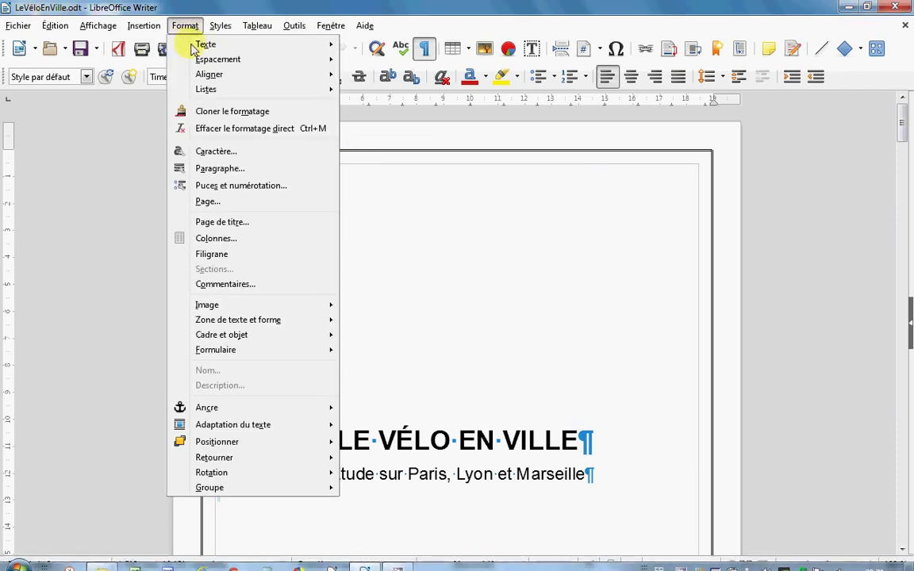
click(231, 203)
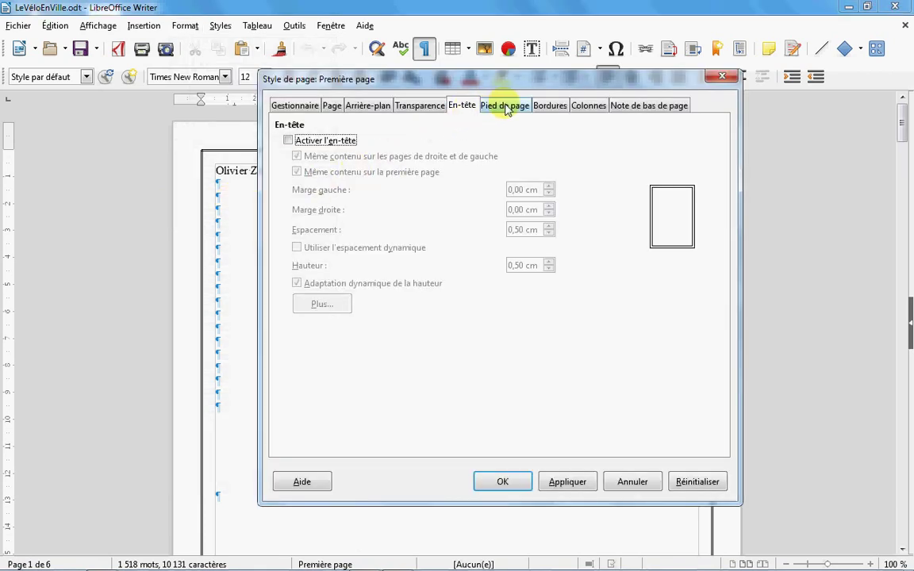
click(505, 106)
click(288, 140)
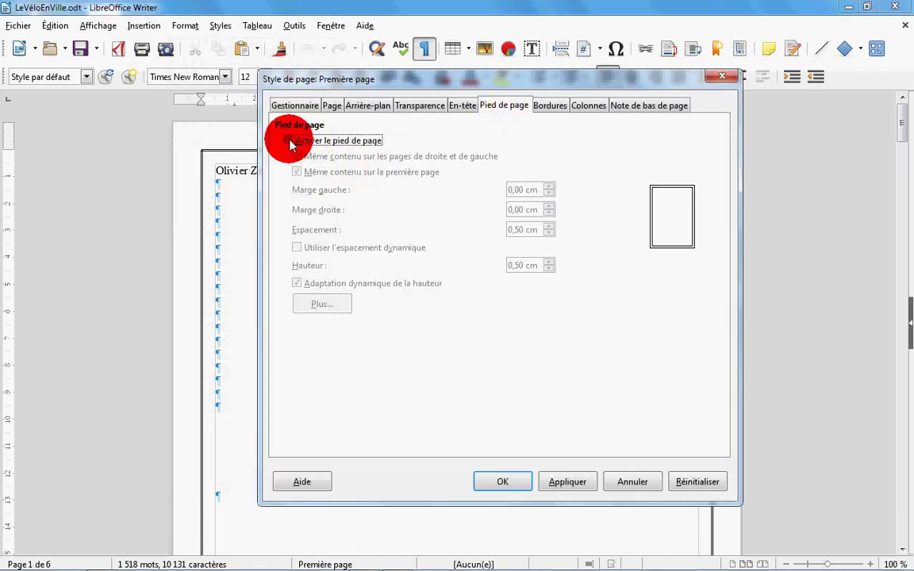
click(502, 481)
Step: Insert a file name field in the cover page footer, using the Nom de fichier format with the extension
scroll(471, 418, down, 10)
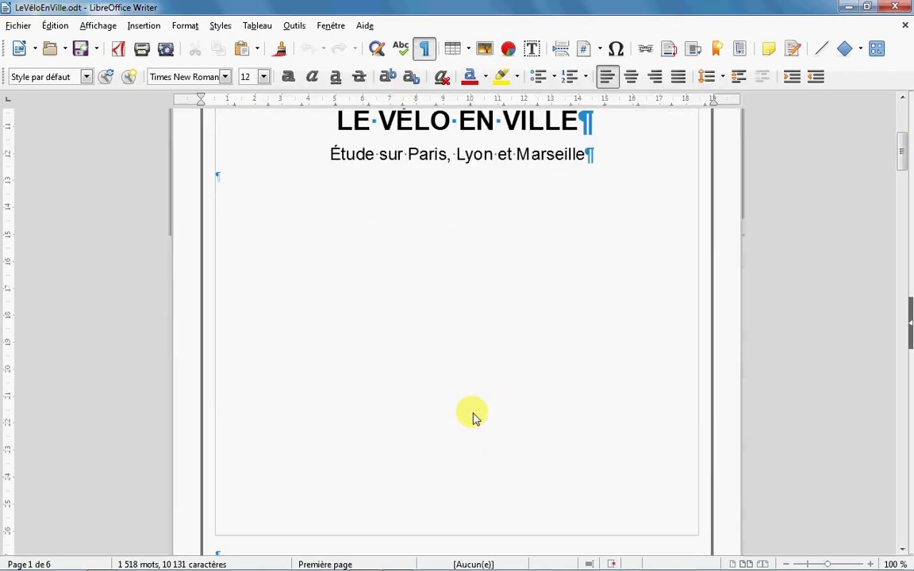
click(285, 414)
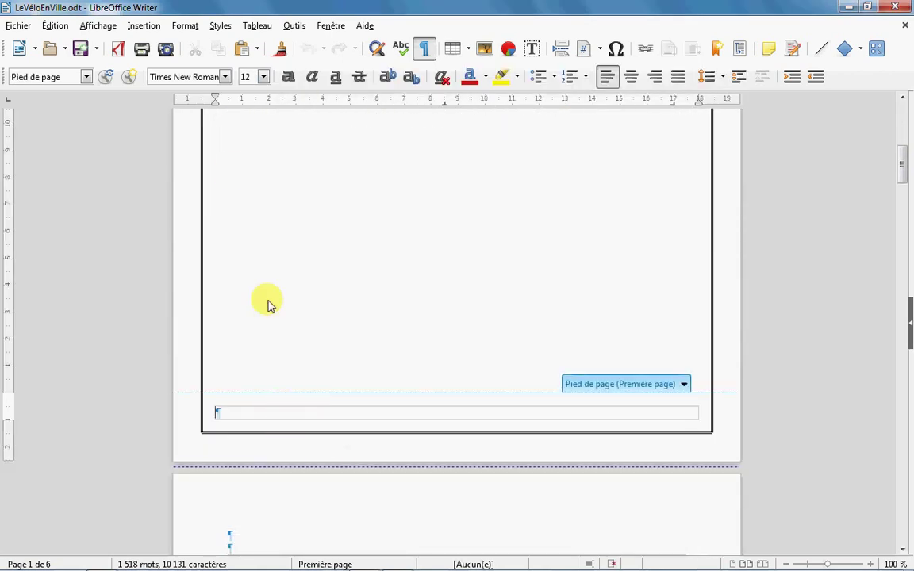
click(144, 25)
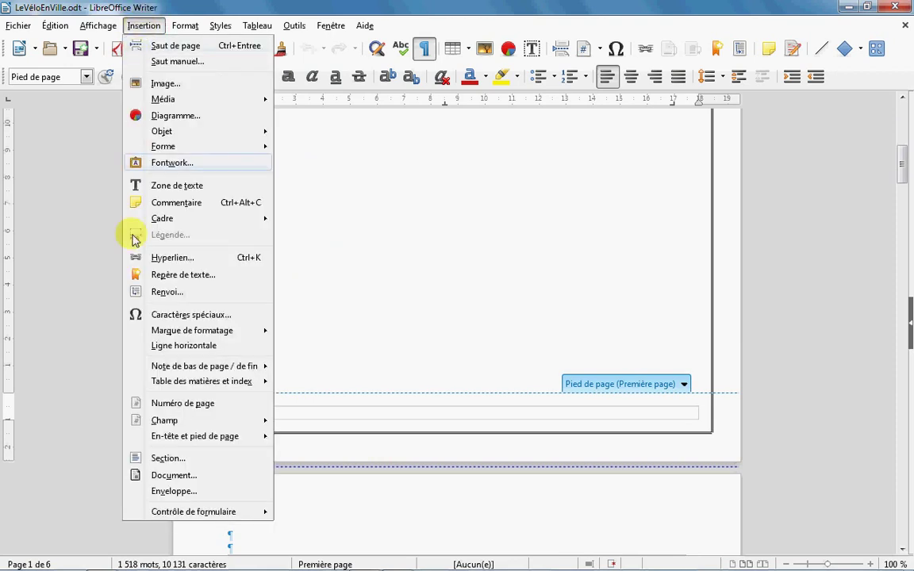
mouse_move(178, 424)
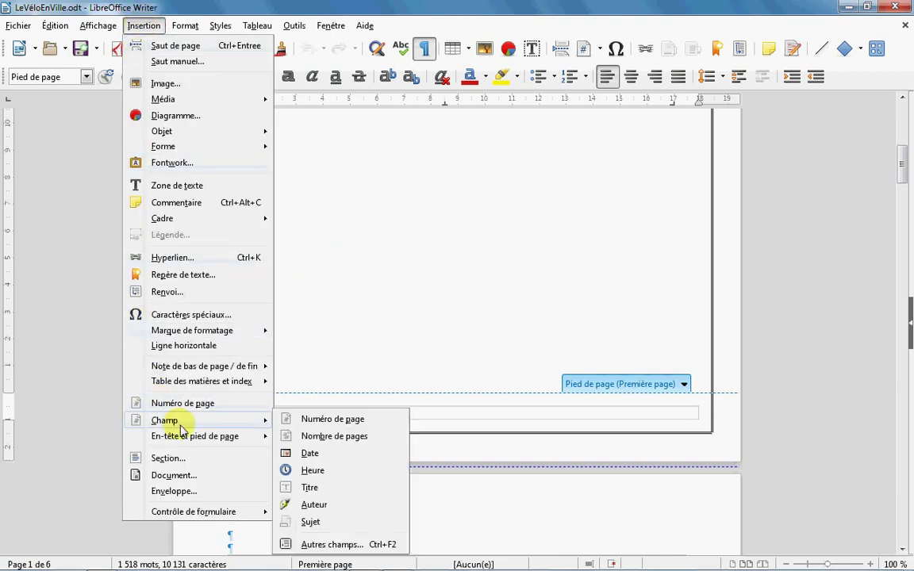
click(314, 544)
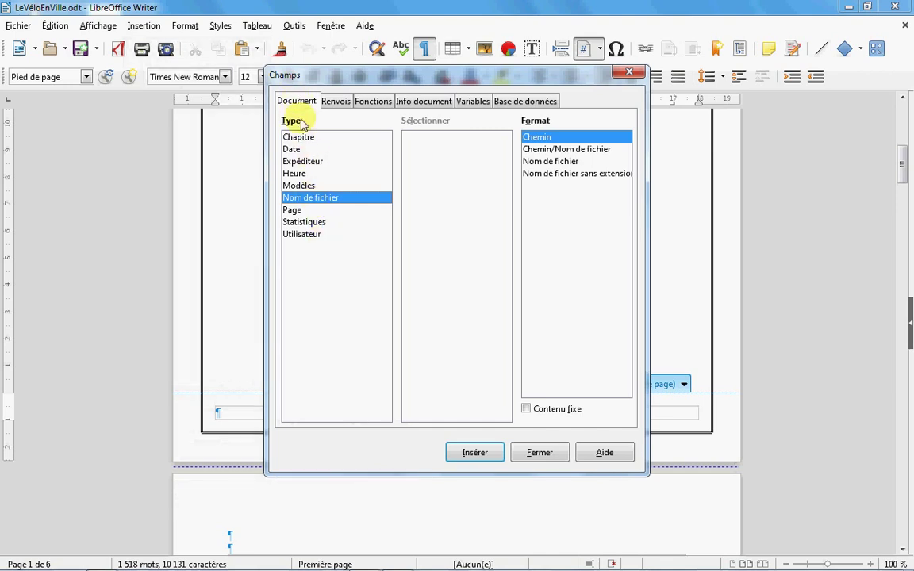
click(557, 164)
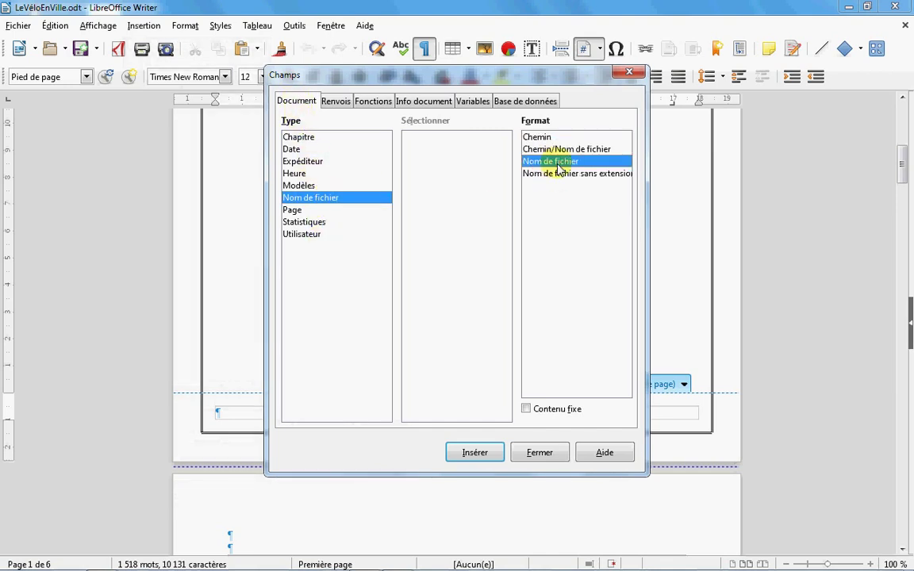
click(556, 174)
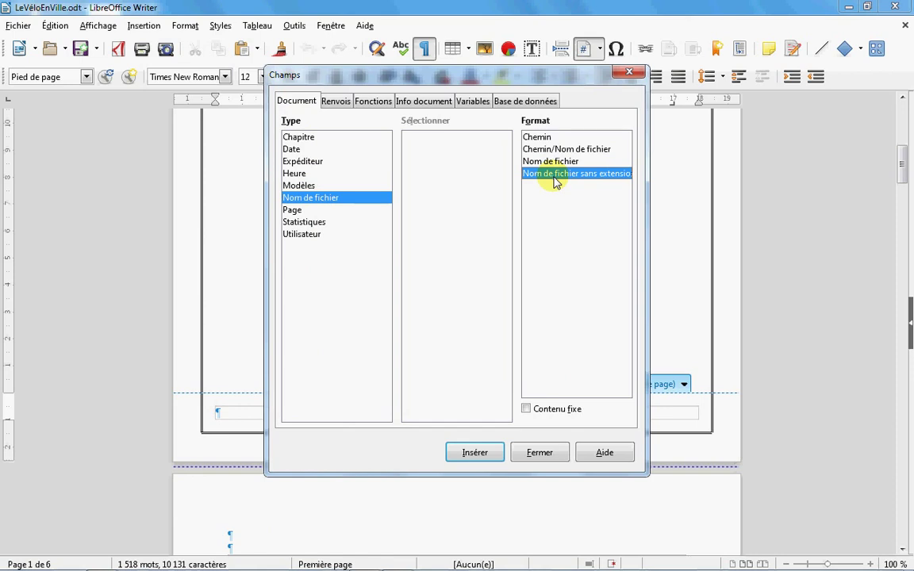
click(546, 163)
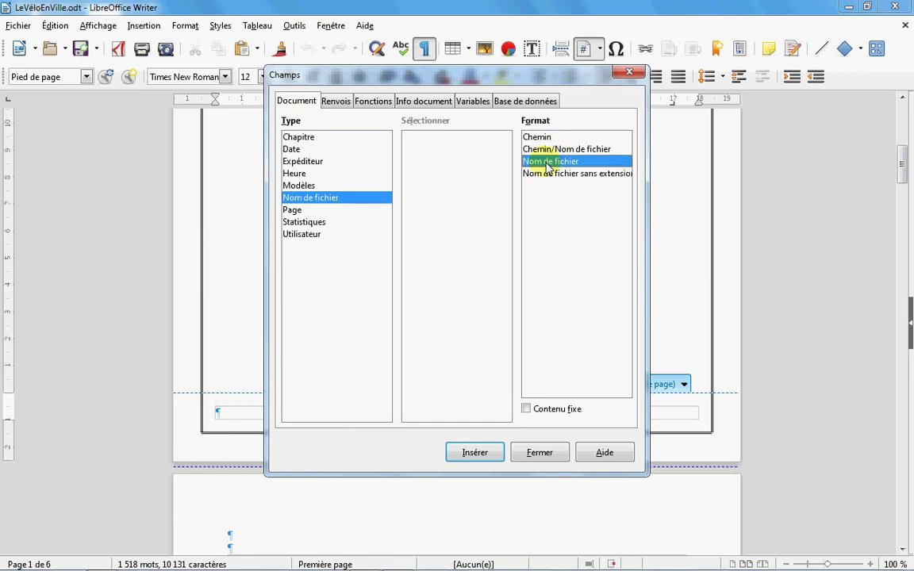
click(478, 451)
click(530, 453)
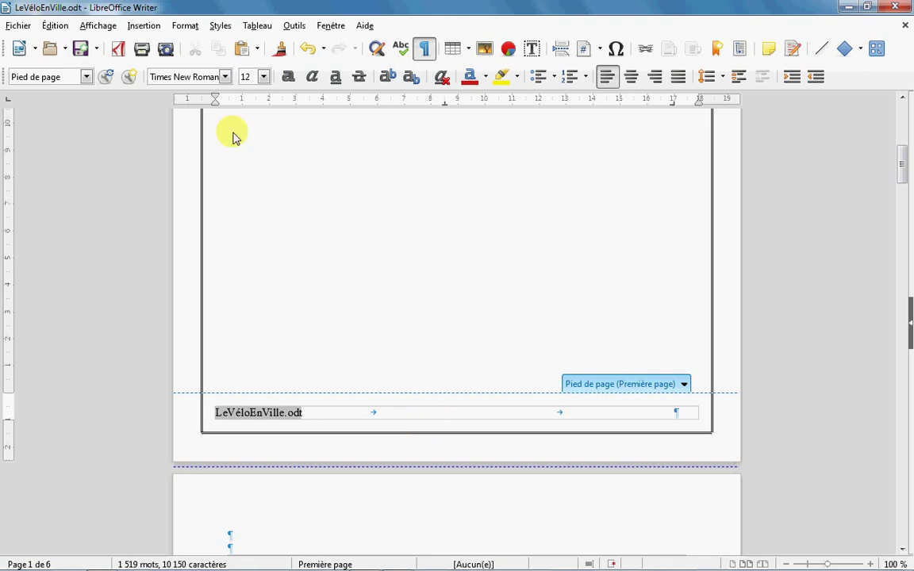
Step: Add the Nombre de pages field at the right-hand tab stop of the cover footer, followed by the word "pages"
click(135, 27)
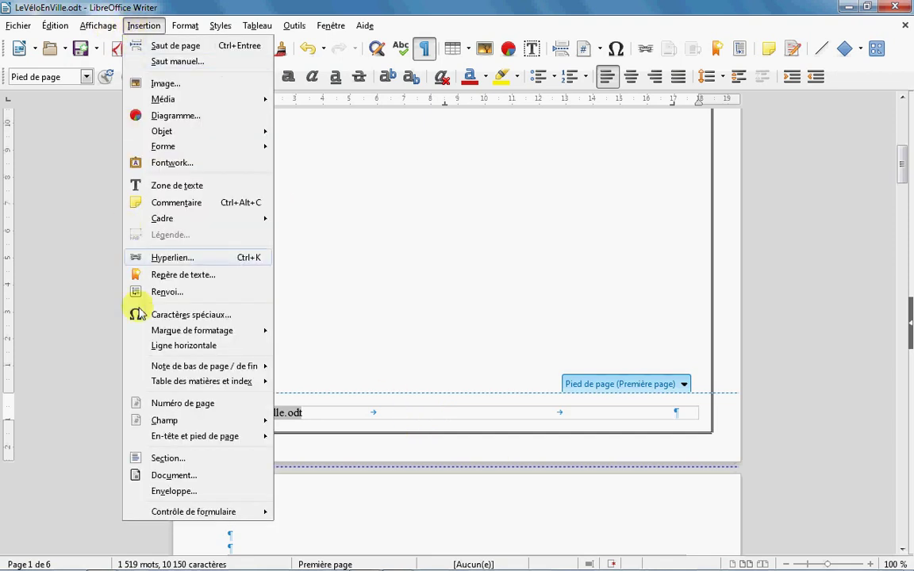
mouse_move(232, 421)
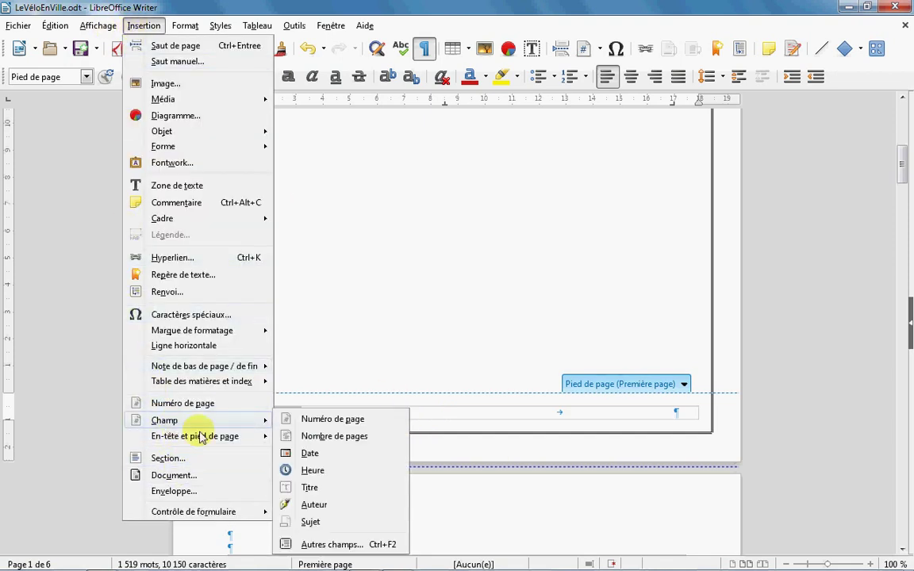
click(305, 435)
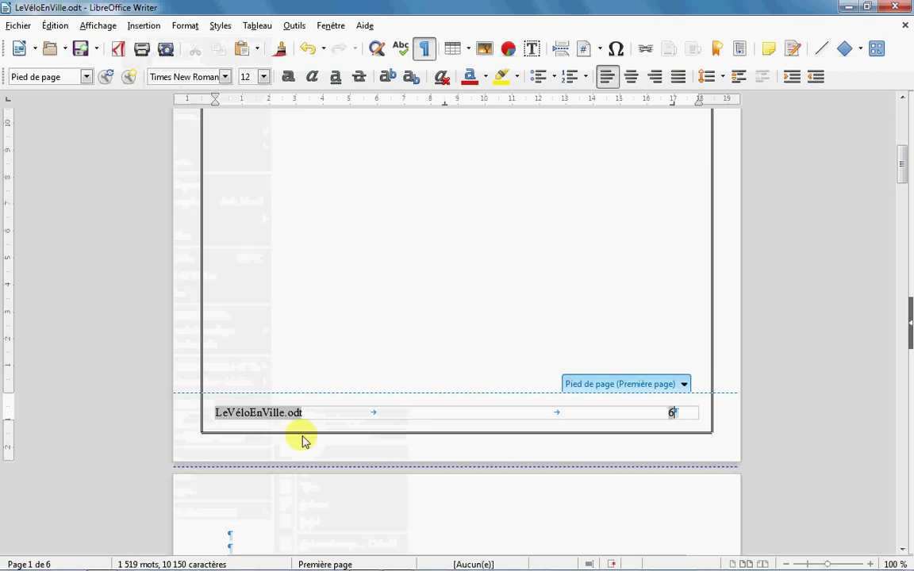
scroll(302, 438, down, 3)
Step: Activate the header of the Style par défaut page style and enter "Le vélo en ville" in it on page 2
click(351, 418)
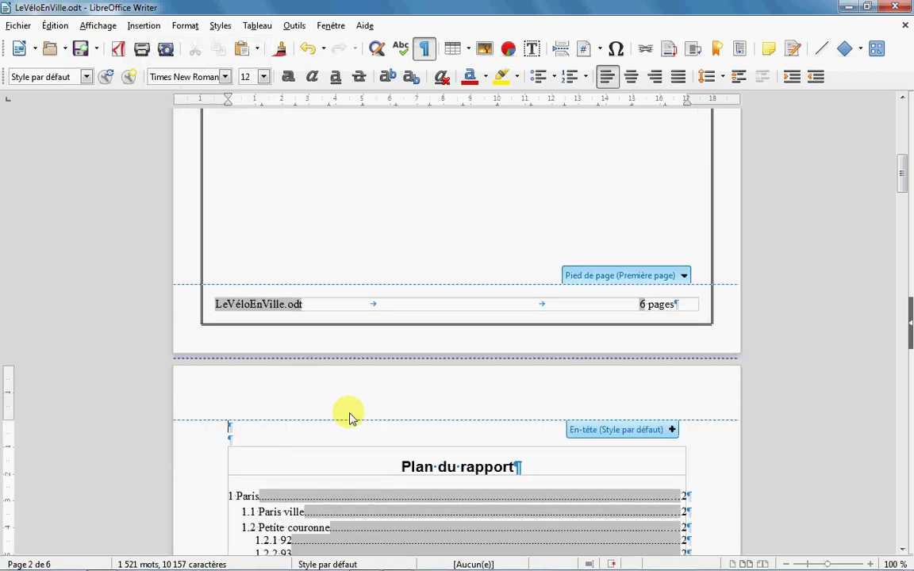
click(183, 27)
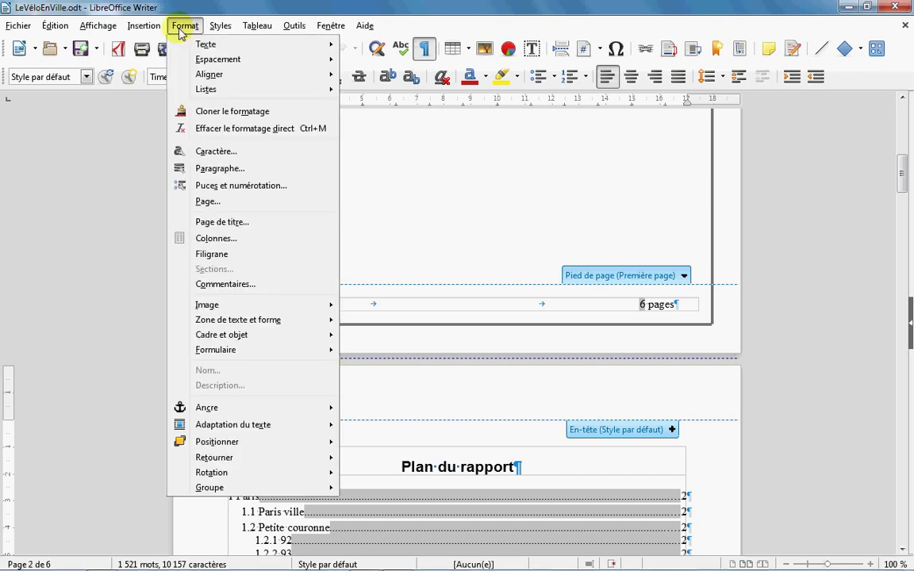
click(233, 203)
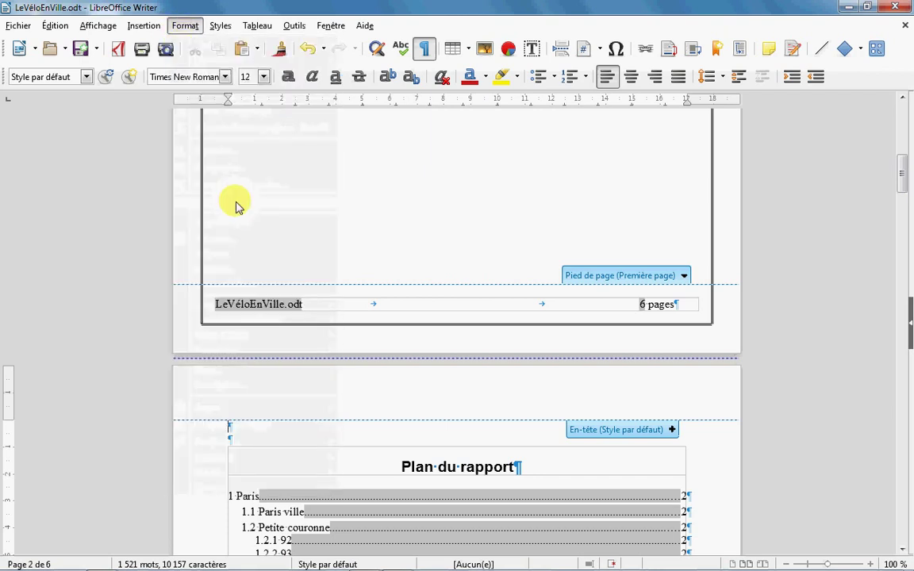
click(463, 106)
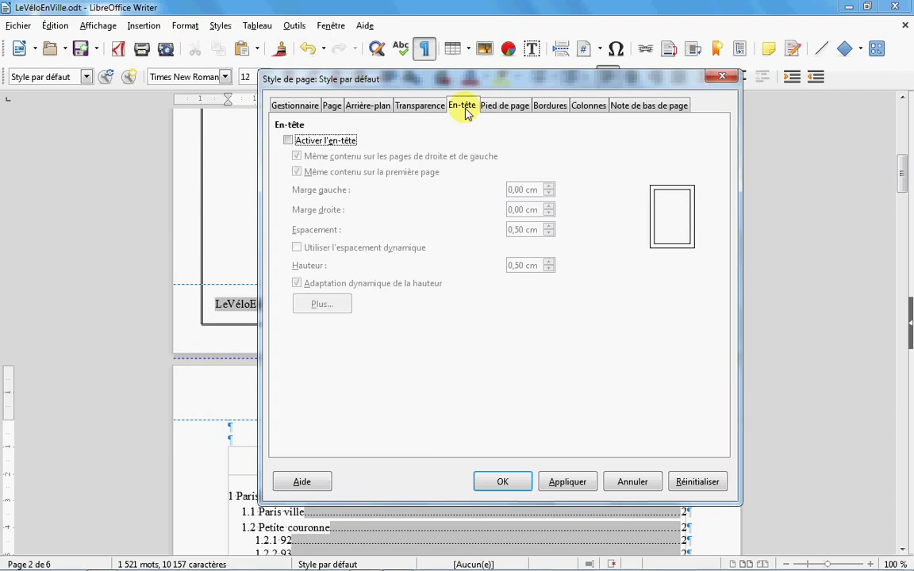
click(288, 140)
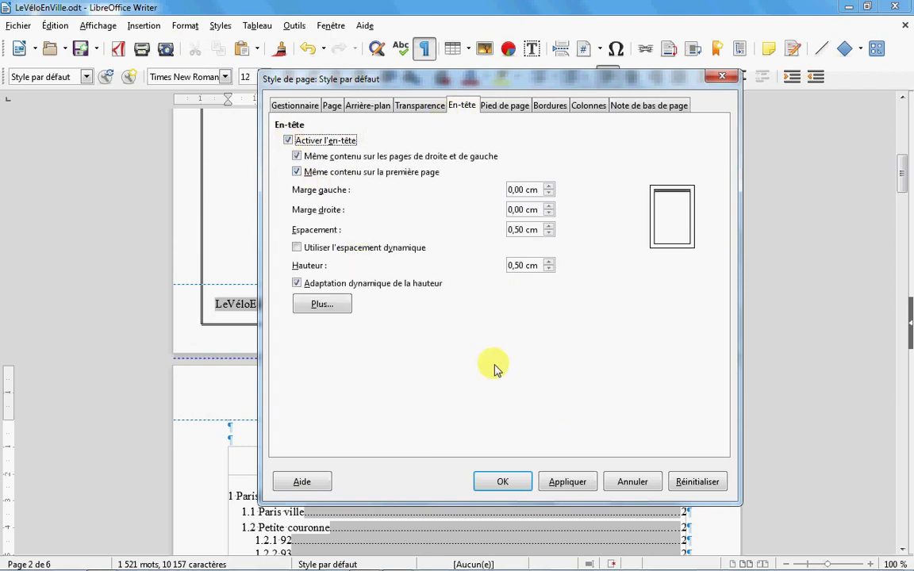
click(502, 481)
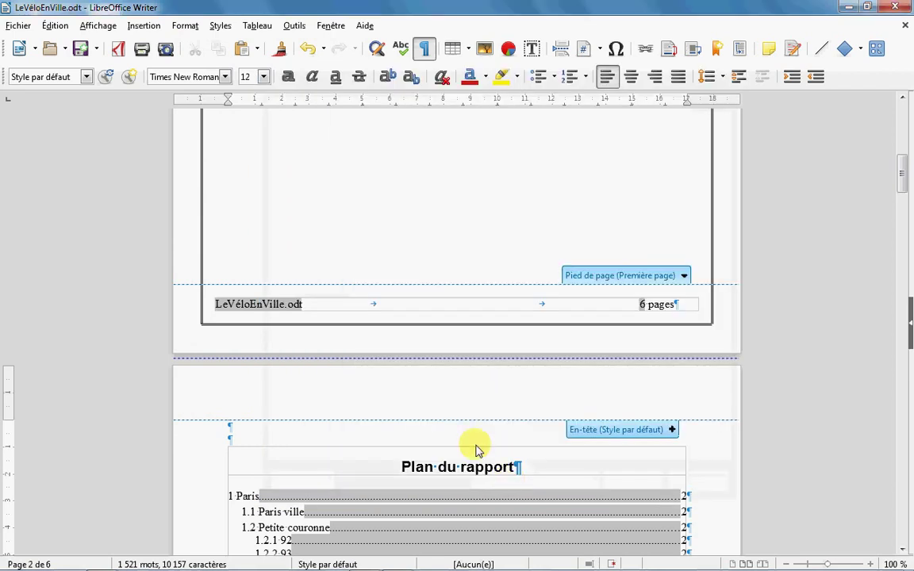
click(345, 430)
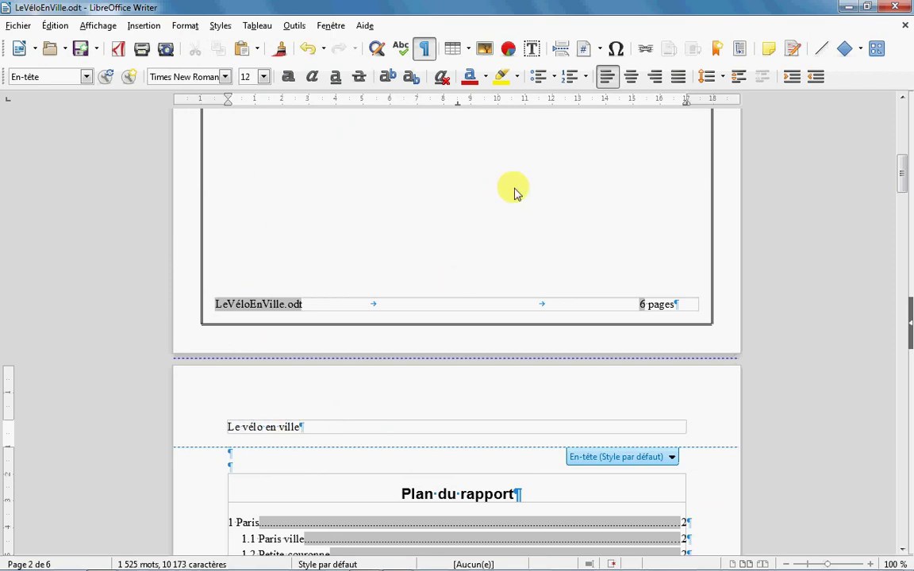
Step: Centre the header text "Le vélo en ville" horizontally on page 2
click(631, 76)
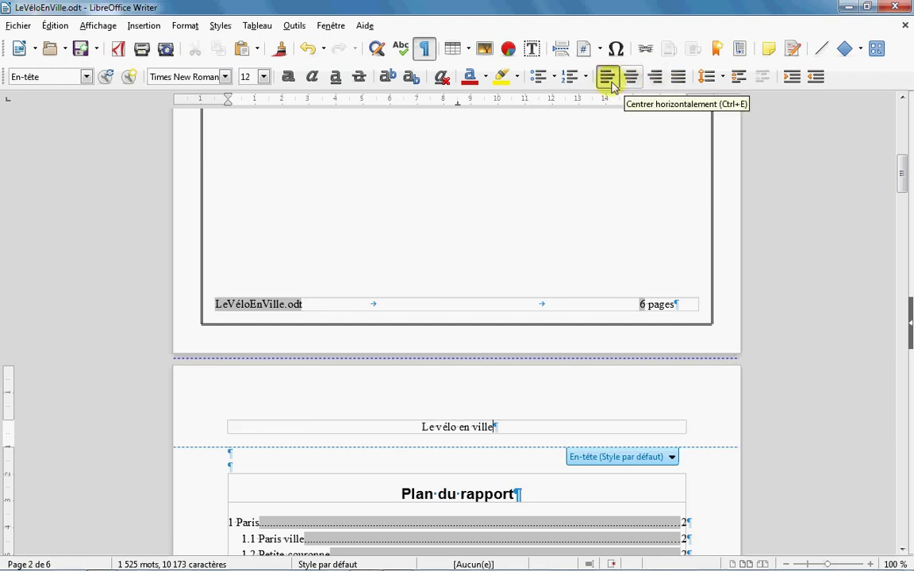
scroll(425, 157, down, 3)
scroll(425, 157, down, 2)
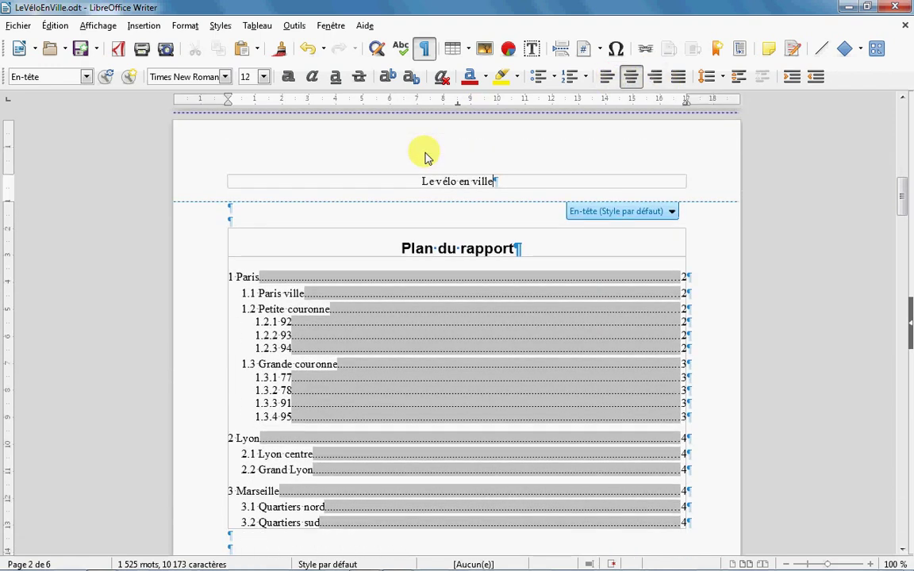
Step: Activate the footer in the Style par défaut page style, with "Même contenu sur la première page" turned off
click(186, 26)
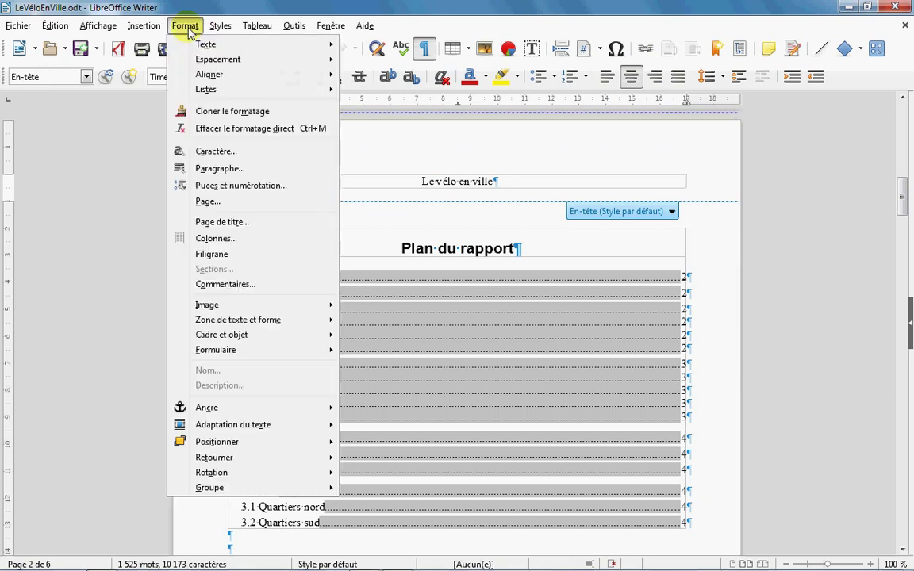
click(206, 201)
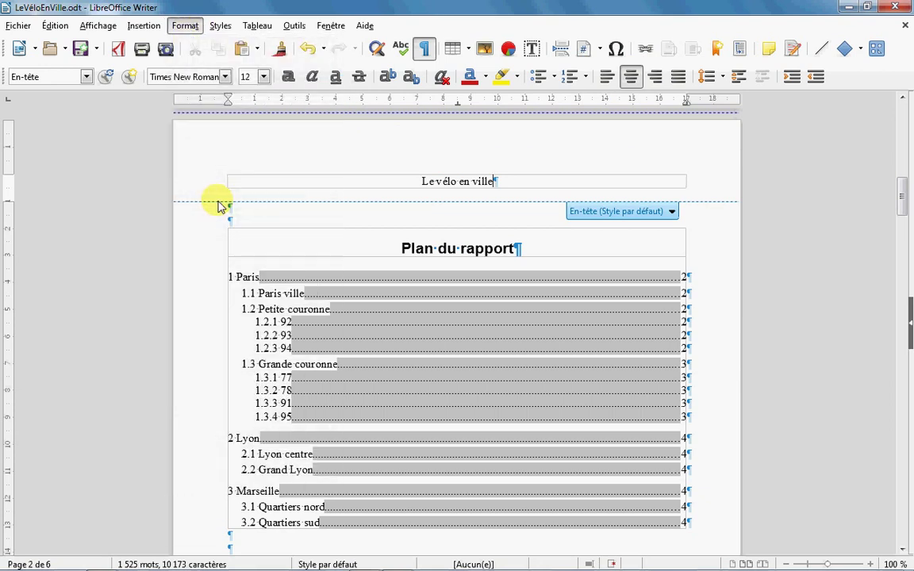
click(498, 105)
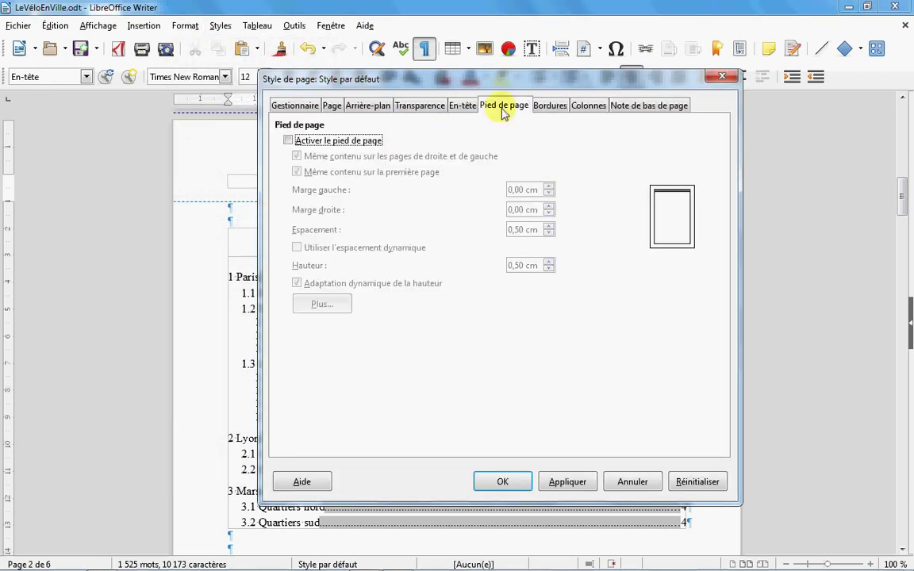
click(288, 141)
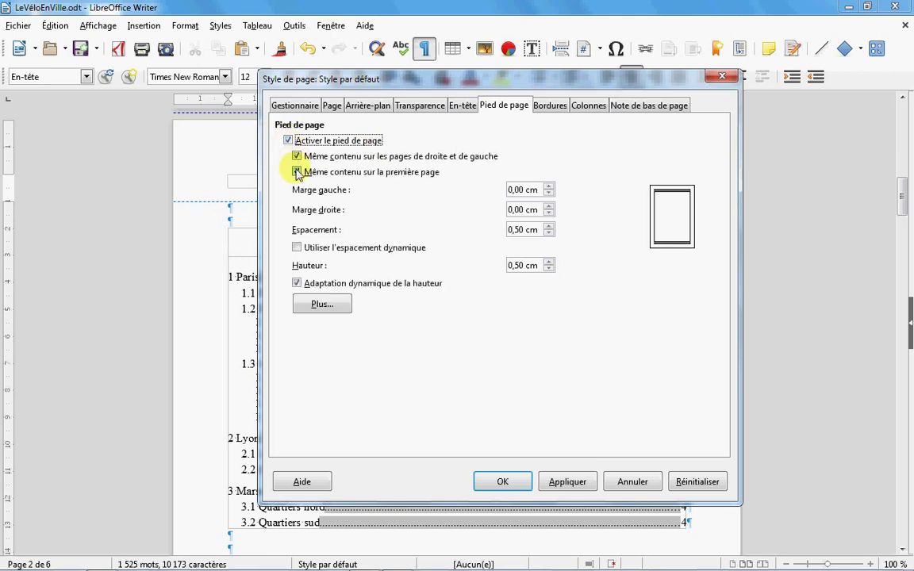
click(298, 173)
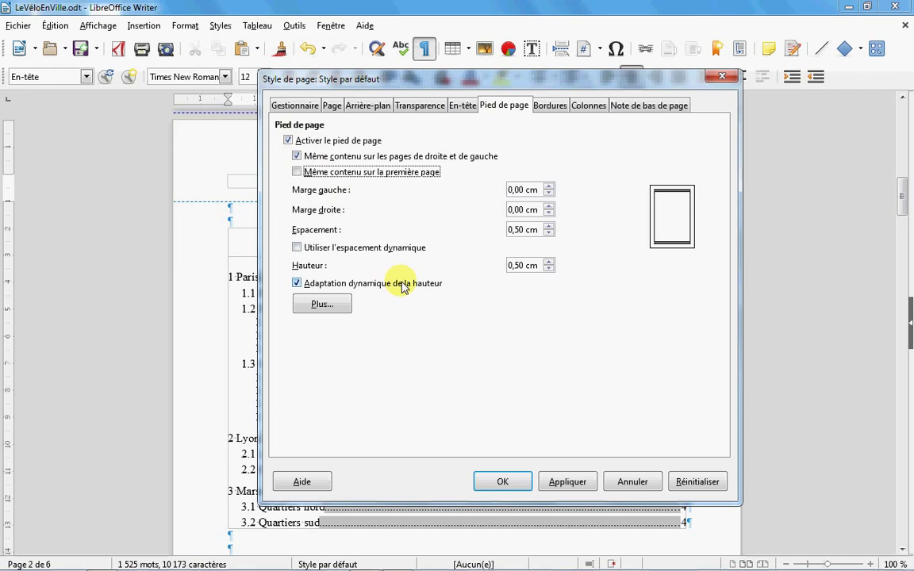
click(504, 480)
Step: Enter "Créé le" followed by a Date field in the footer of page 2
scroll(422, 403, down, 10)
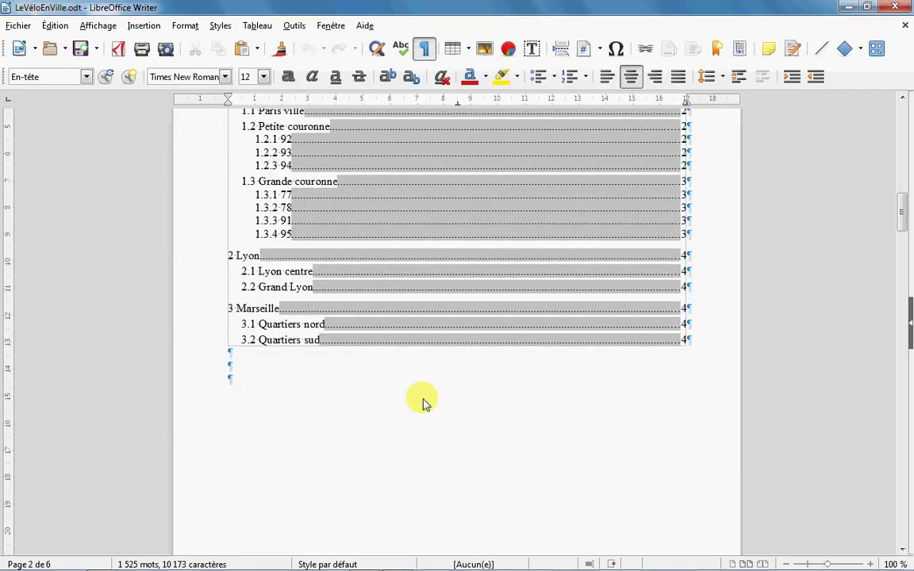
click(295, 471)
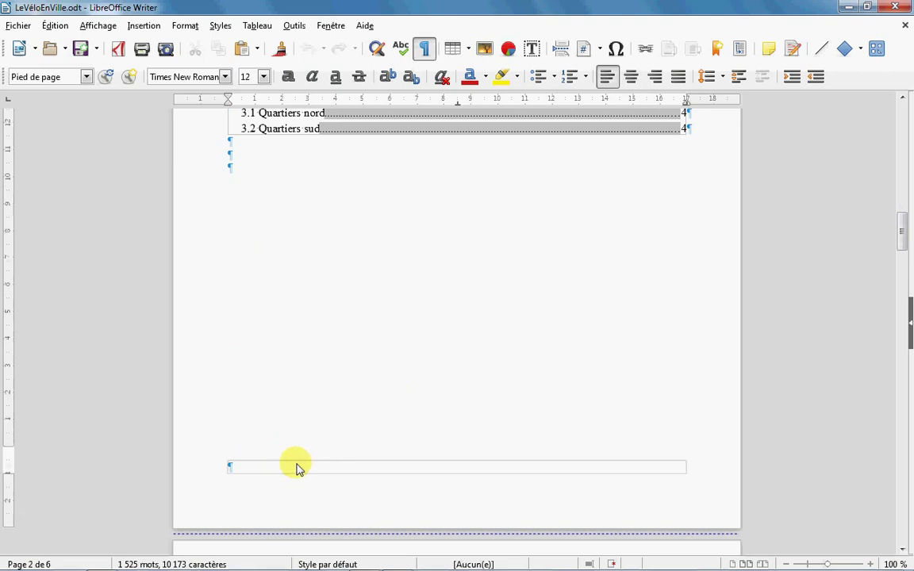
text(Créé le)
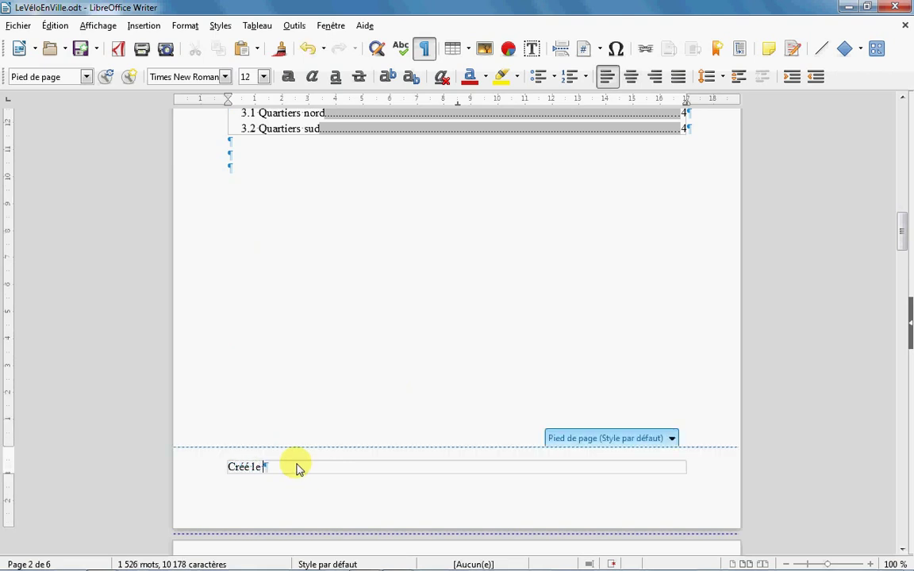
click(145, 25)
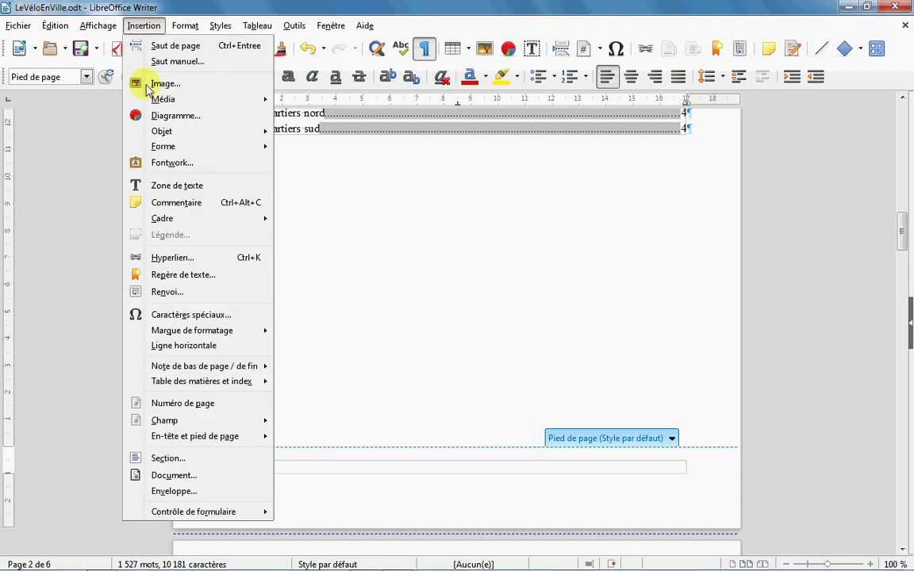
mouse_move(176, 421)
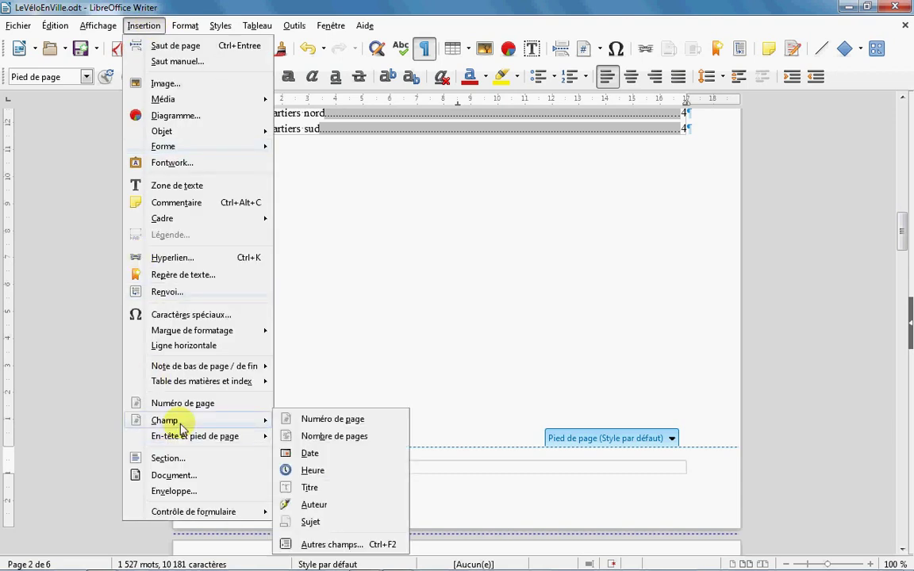
click(293, 460)
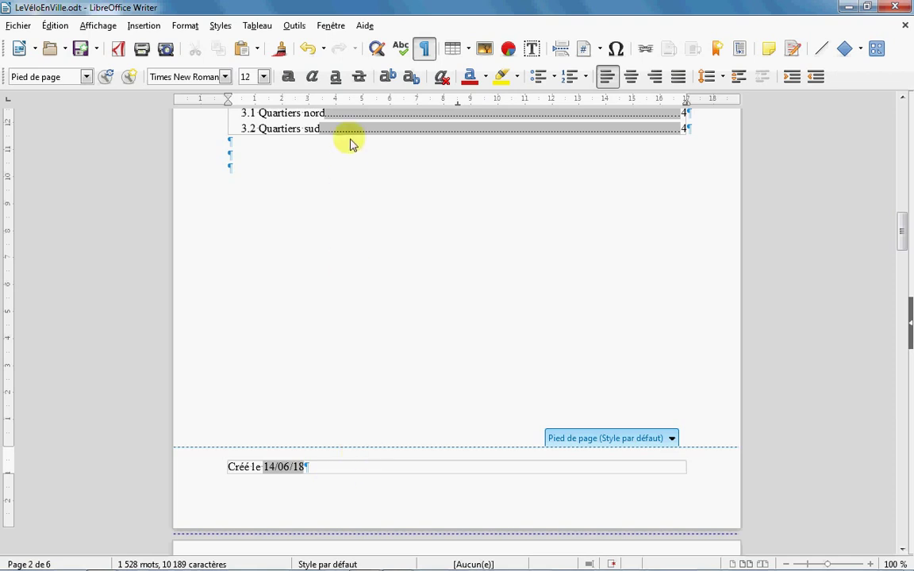
Step: Turn off "Même contenu sur la première page" for the footer of the Style par défaut page style
click(186, 31)
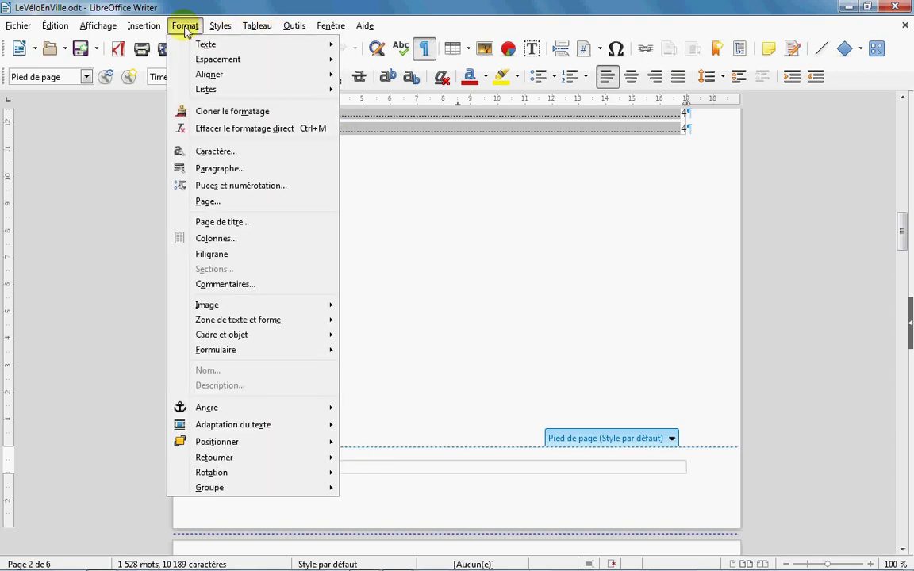
click(232, 202)
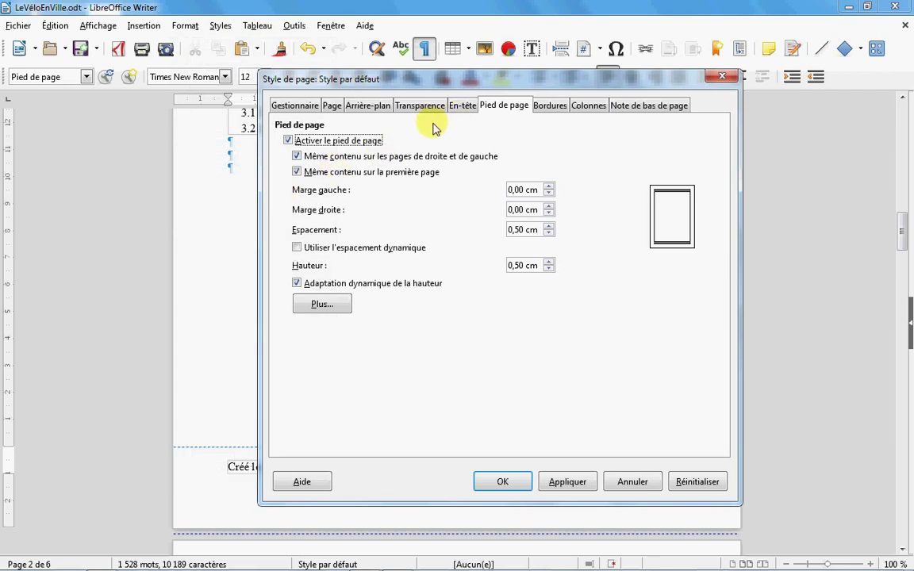
click(321, 174)
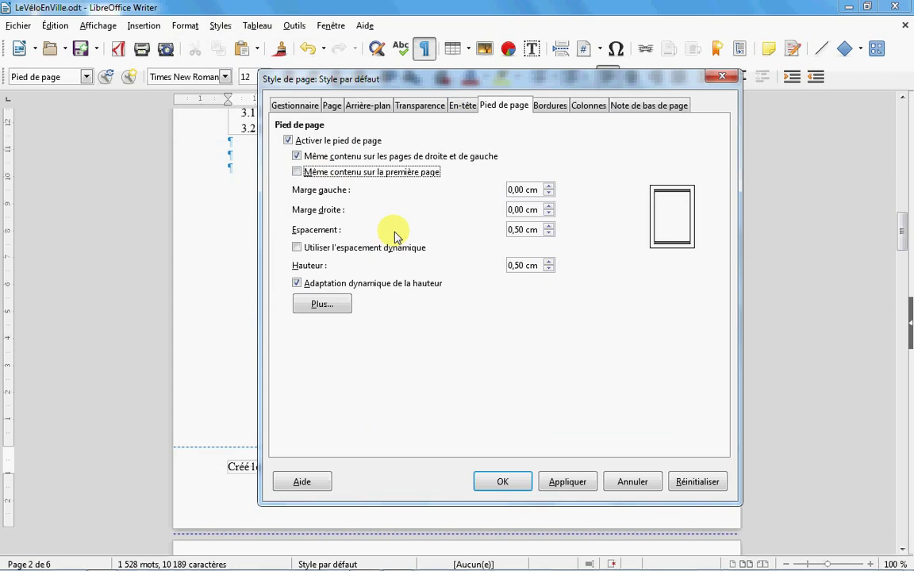
click(504, 483)
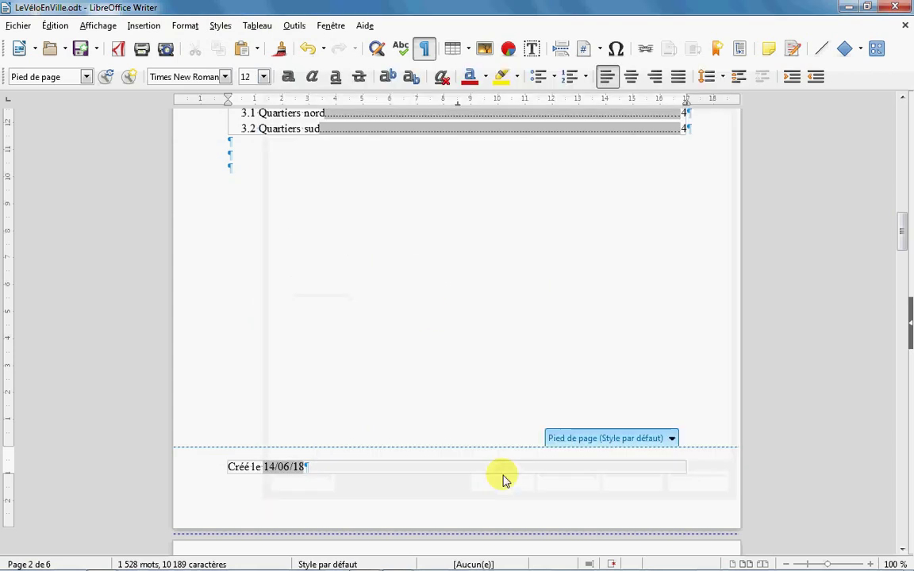
Step: Replace the creation date text in the page 3 footer with a page number field at the right-hand tab stop
scroll(492, 469, down, 8)
scroll(482, 460, down, 12)
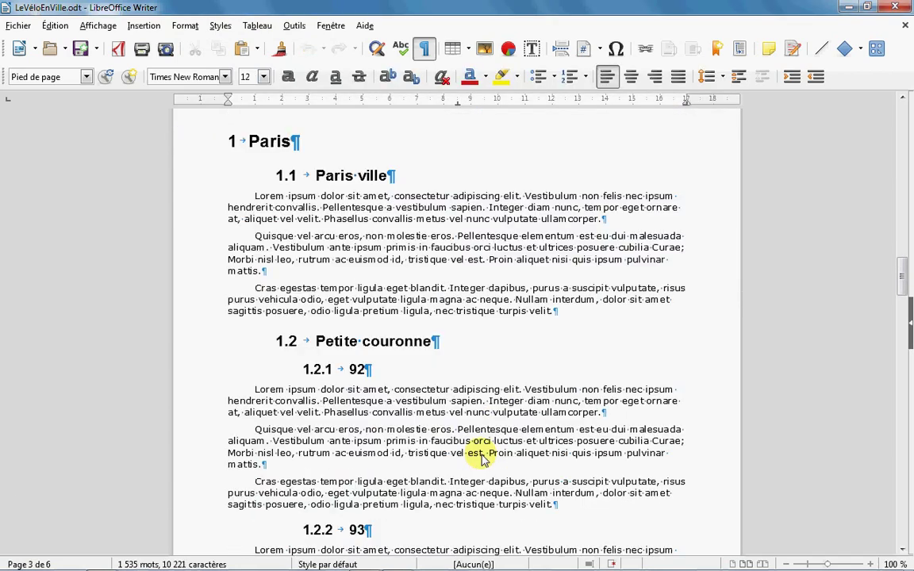
drag(309, 426, 222, 428)
key(Delete)
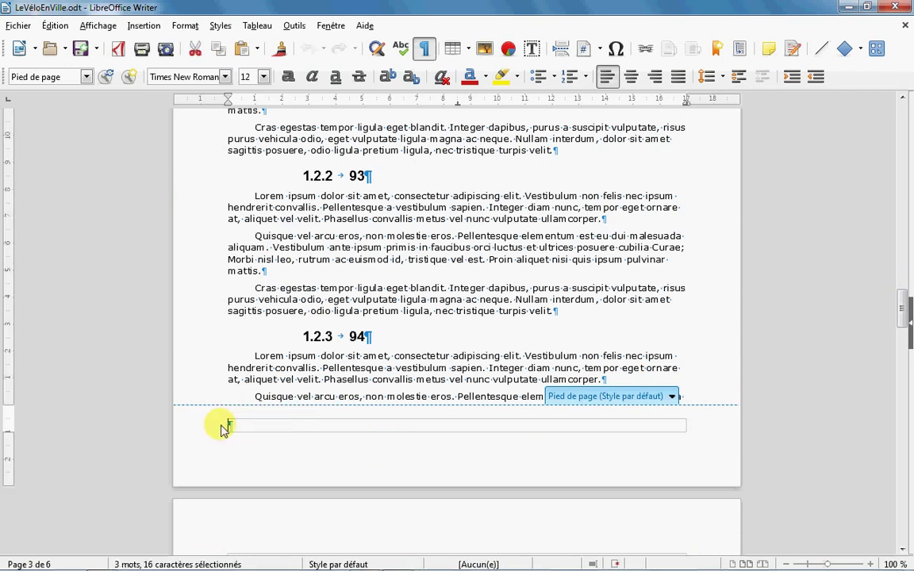
key(Tab)
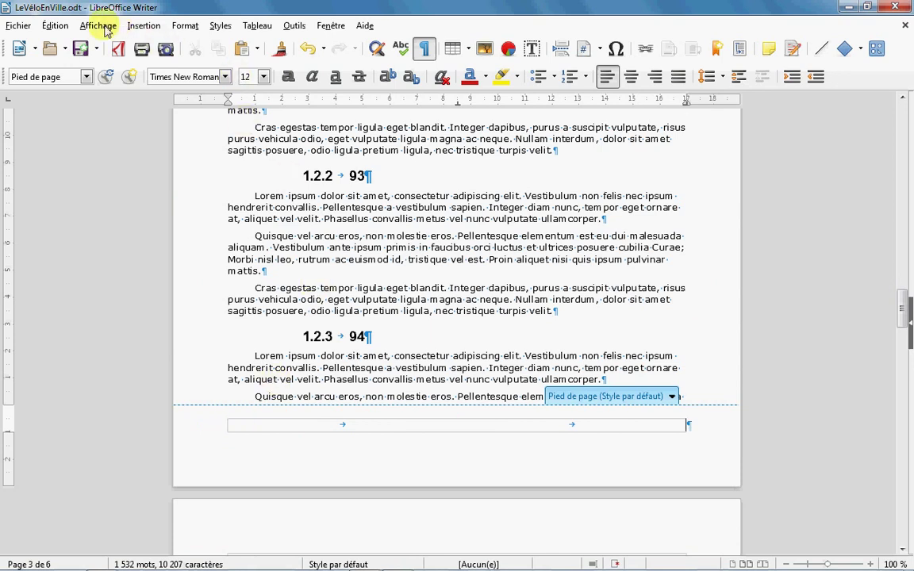
click(135, 26)
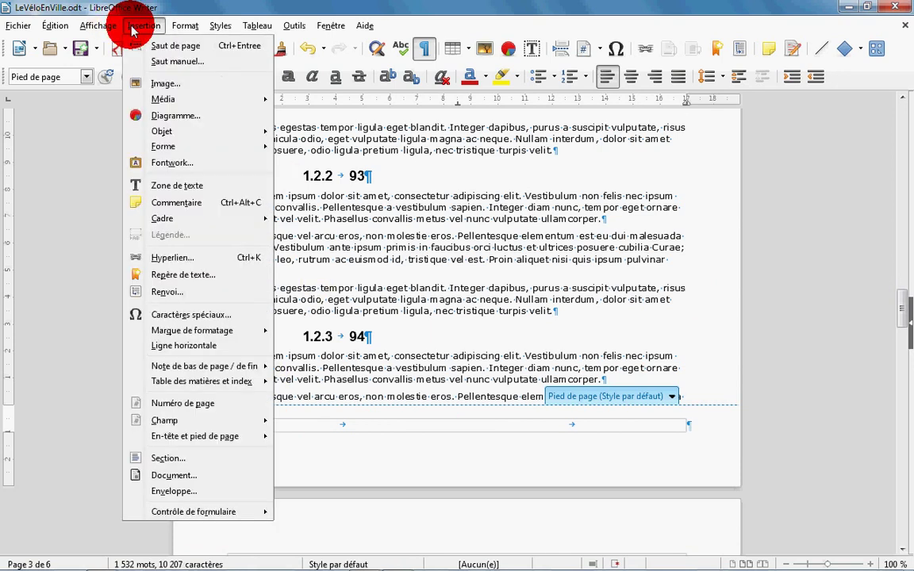
click(183, 403)
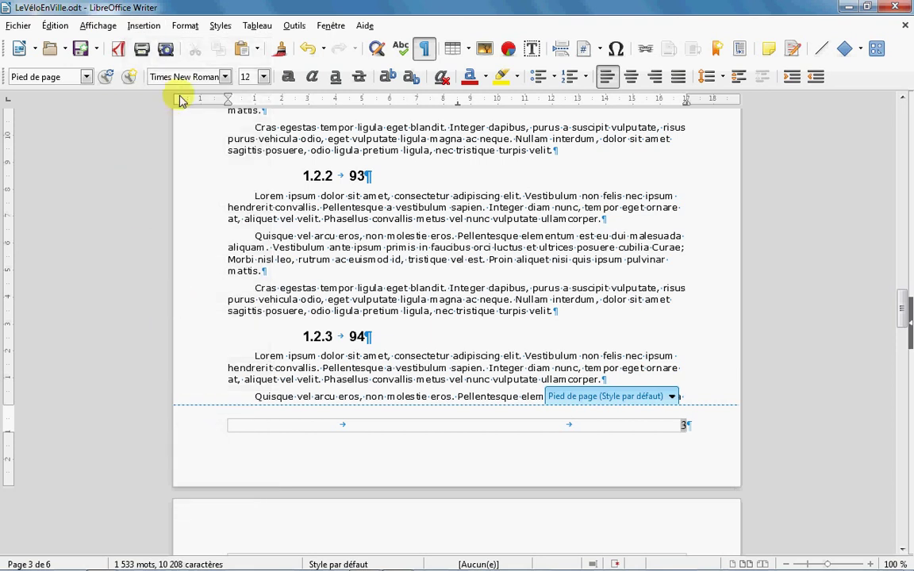
Step: Examine the headers, footers and page numbers across the whole document in the print preview
click(166, 50)
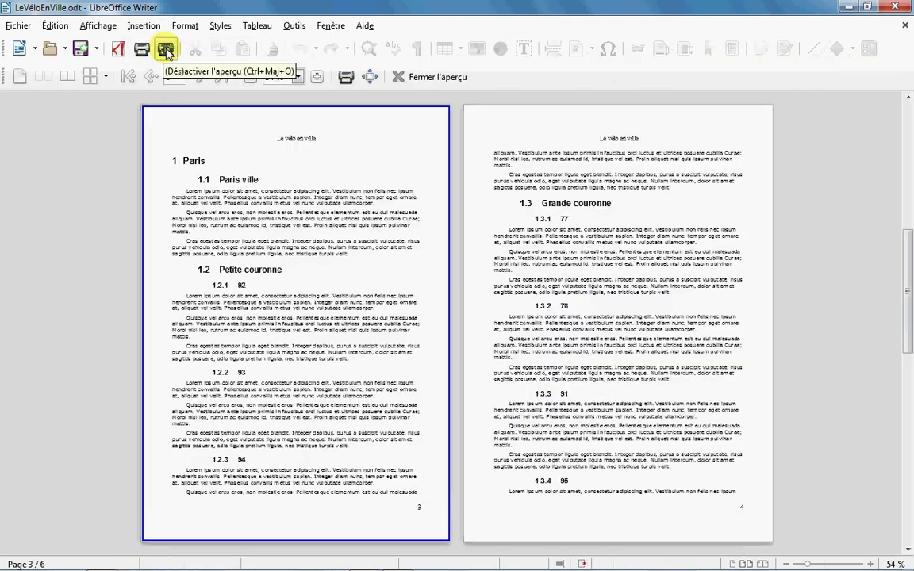
key(ctrl+Home)
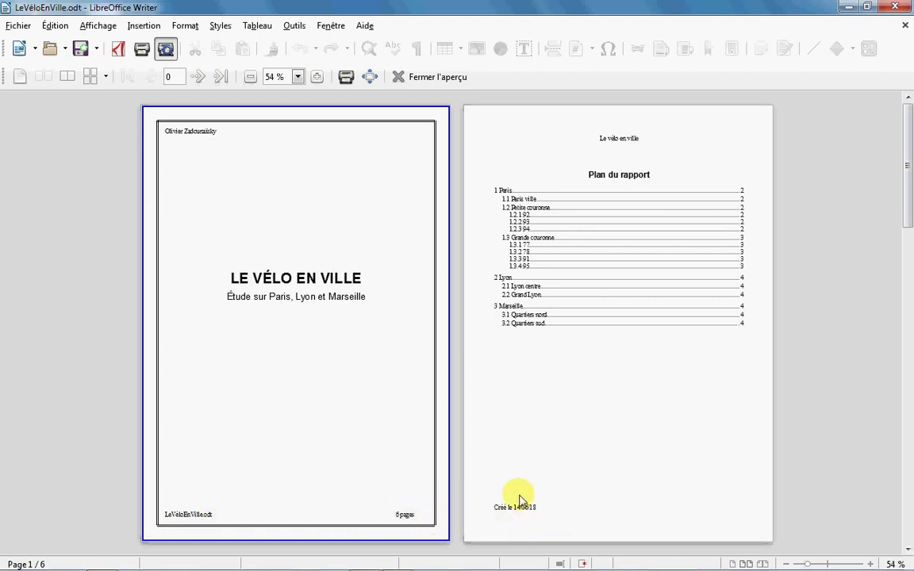
scroll(519, 501, down, 2)
scroll(519, 500, up, 1)
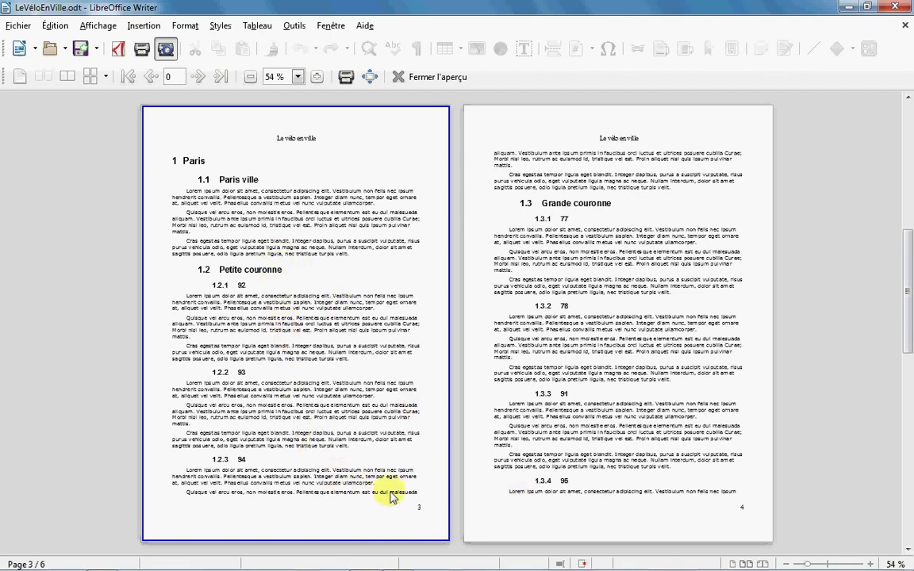
scroll(341, 474, down, 1)
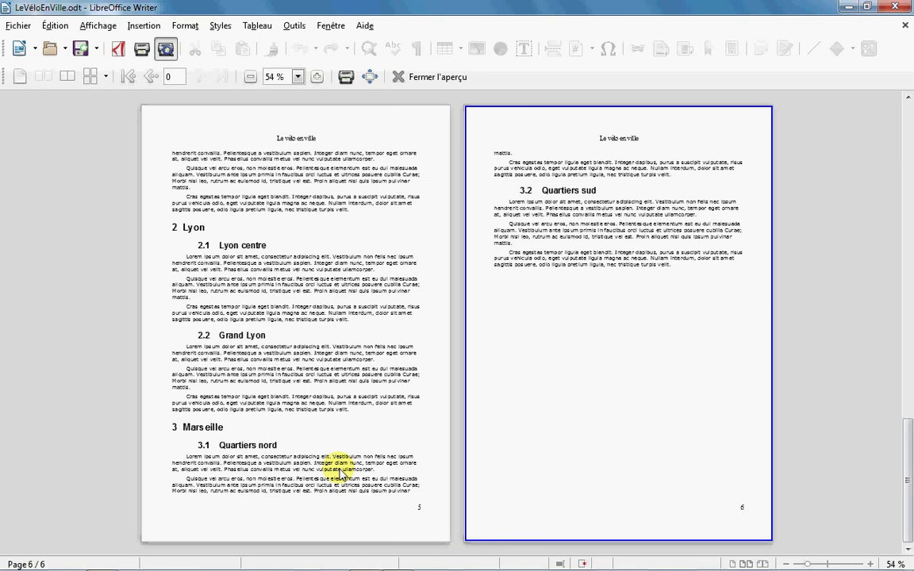
scroll(341, 475, up, 2)
scroll(341, 474, down, 1)
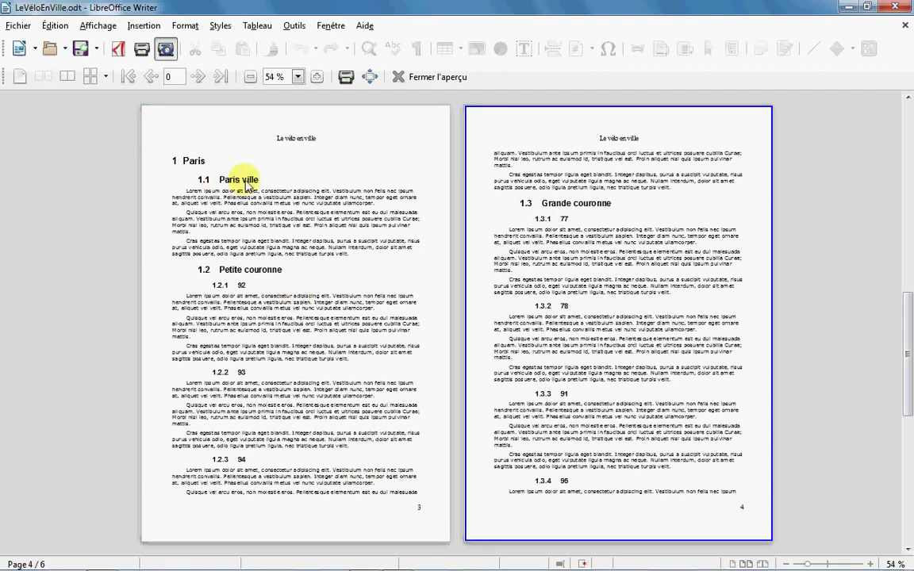
Step: Leave the print preview and set the Correction of the page number field in the page 3 footer to -2
click(414, 80)
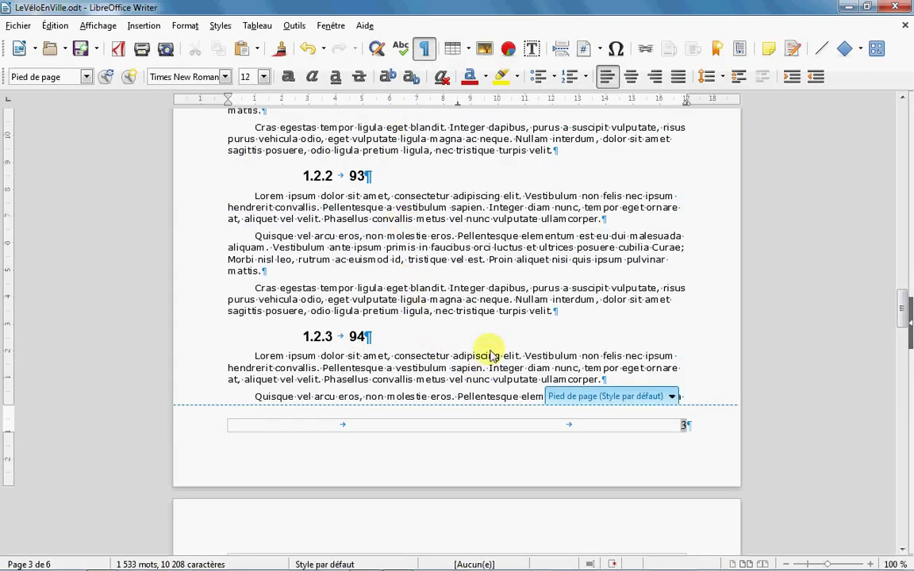
double_click(685, 426)
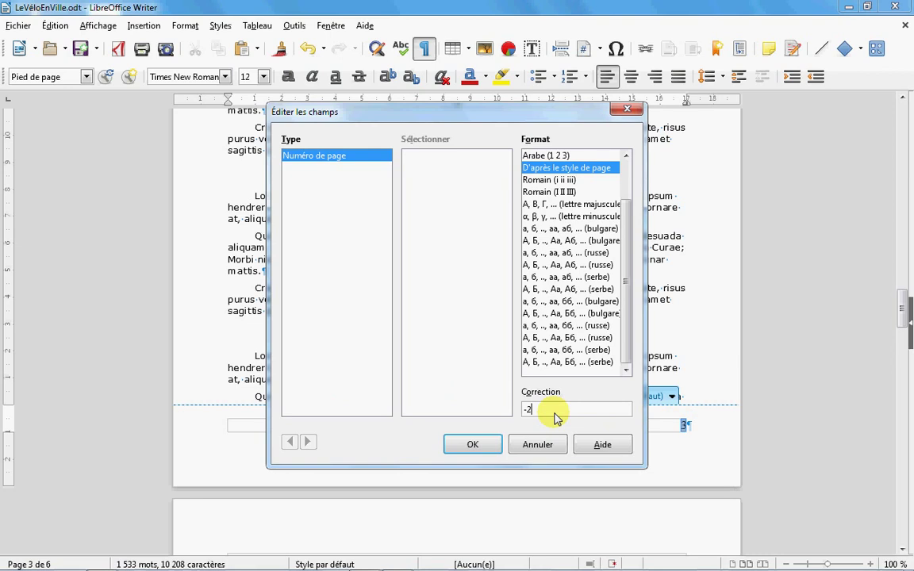
click(476, 443)
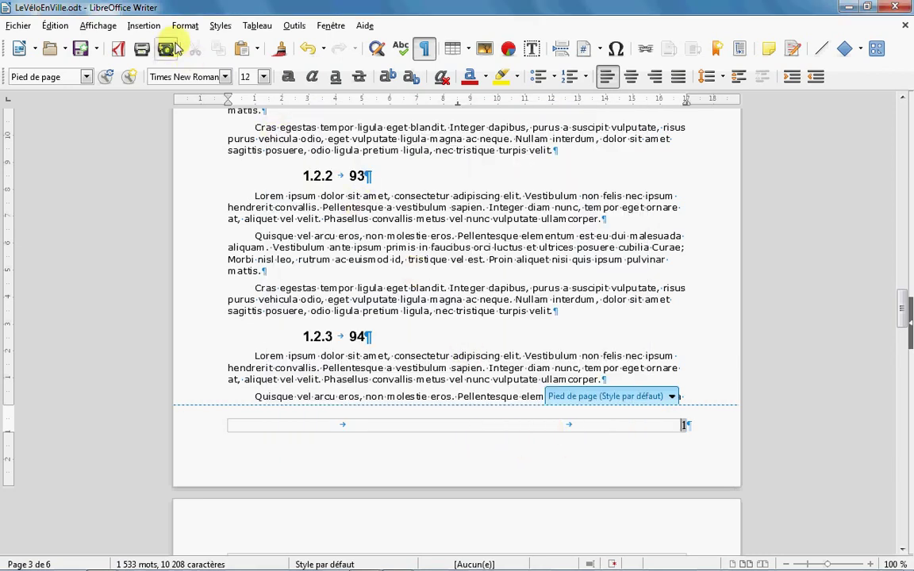
Step: Check the corrected page numbering from the cover to the last page in the print preview
click(165, 49)
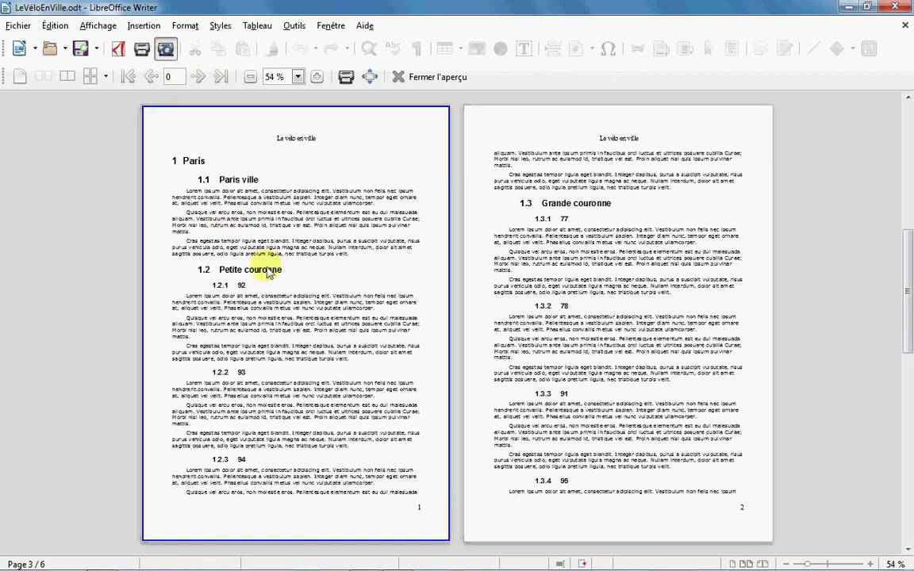
scroll(271, 267, up, 1)
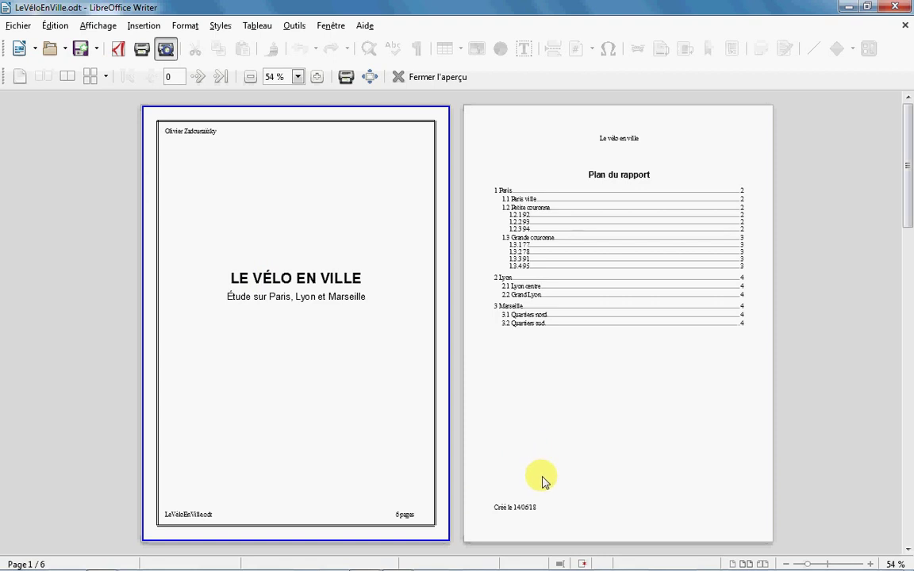
scroll(544, 481, down, 1)
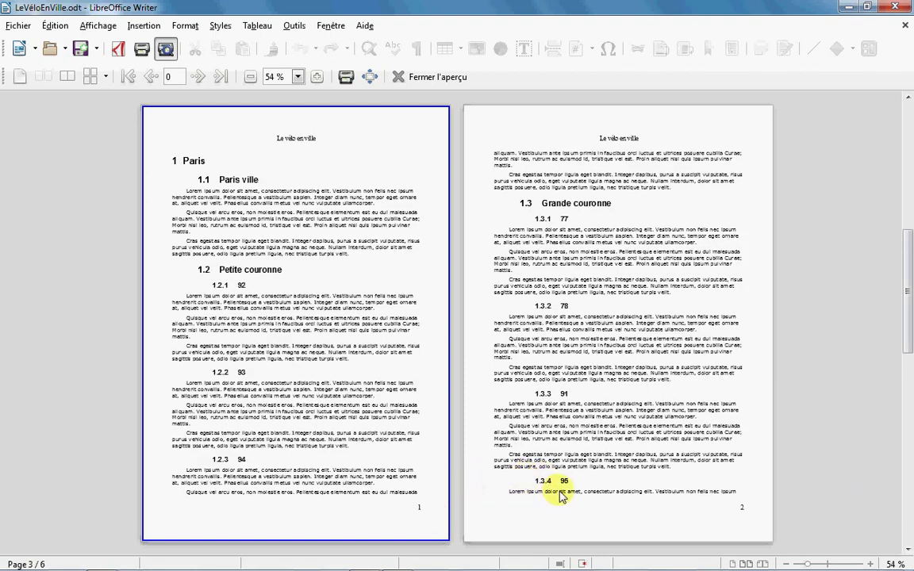
scroll(432, 492, down, 1)
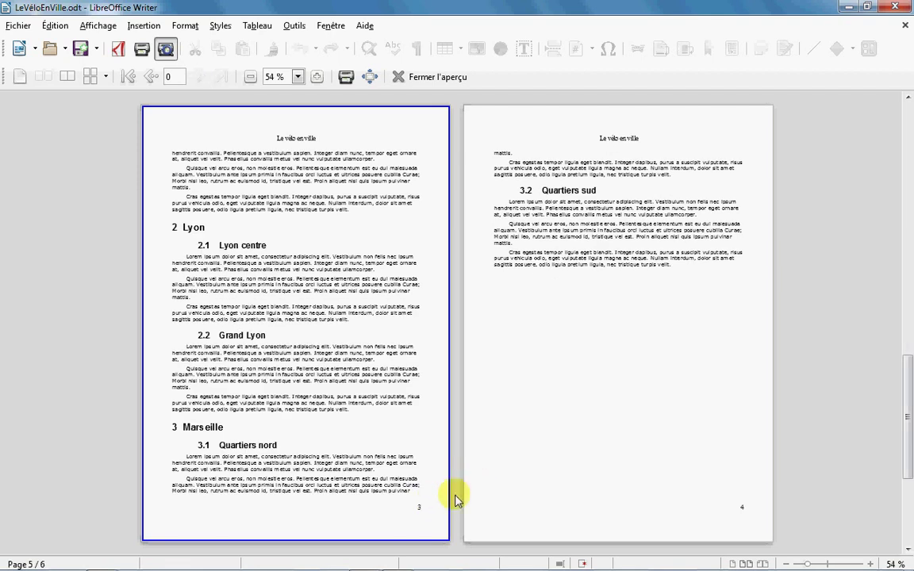
scroll(459, 497, up, 1)
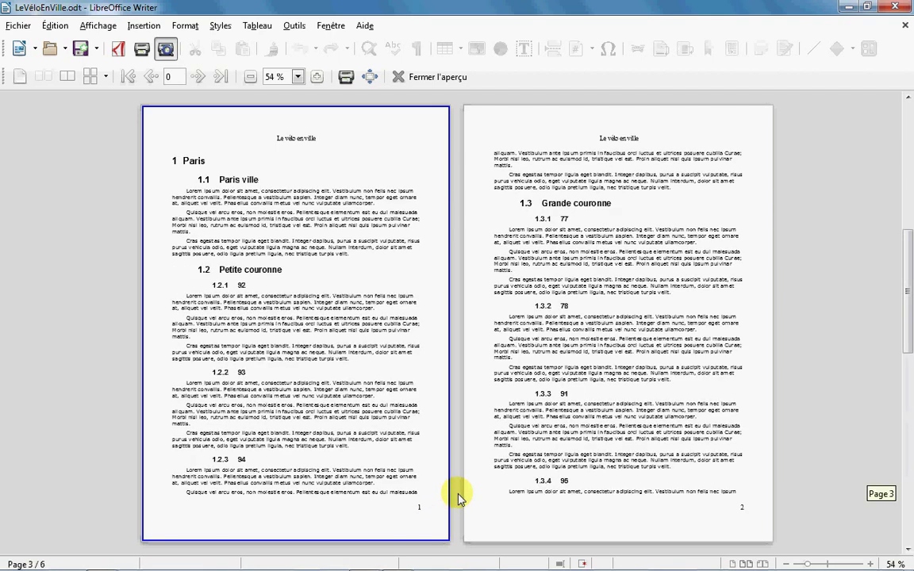
Step: Leave the print preview and set the Titre 1 paragraph style to insert a page break before each heading
click(425, 77)
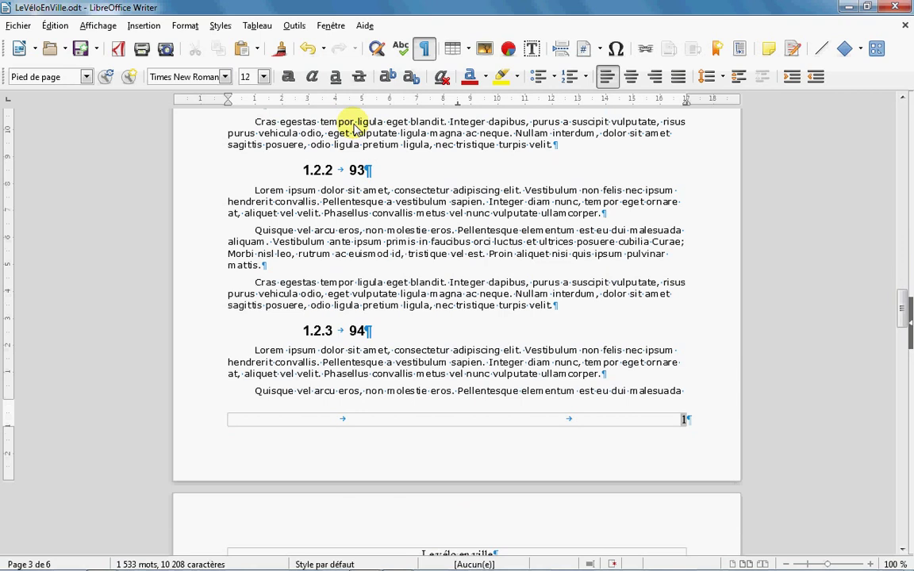
key(ctrl+Home)
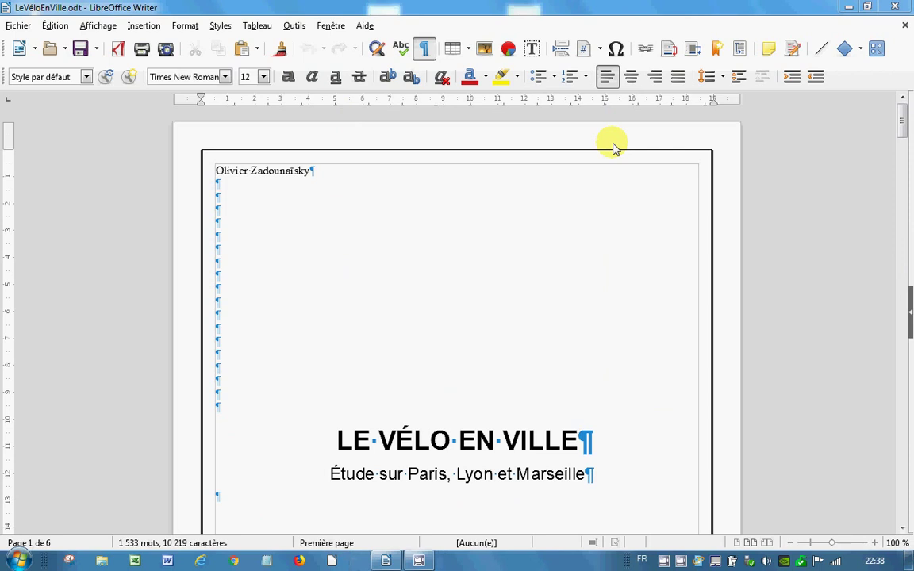
drag(901, 120, 901, 412)
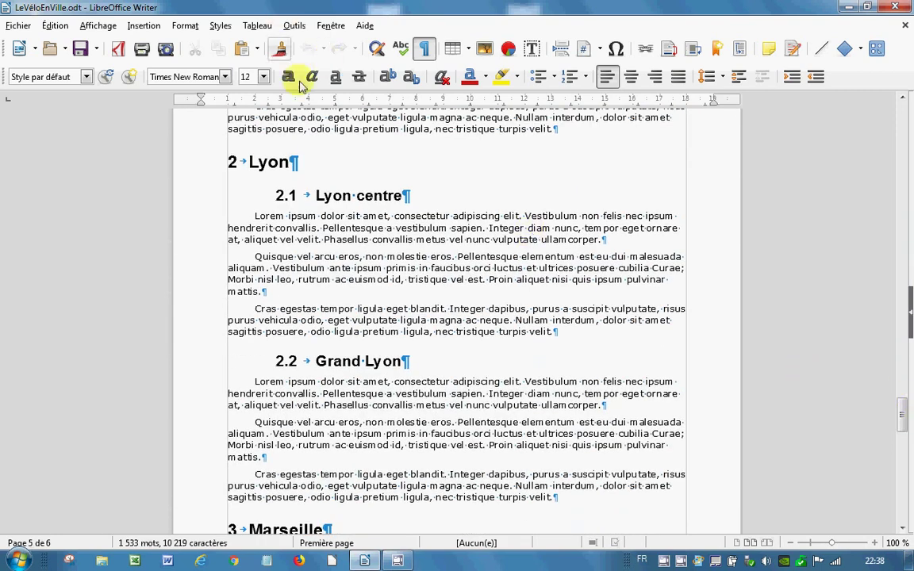
click(281, 164)
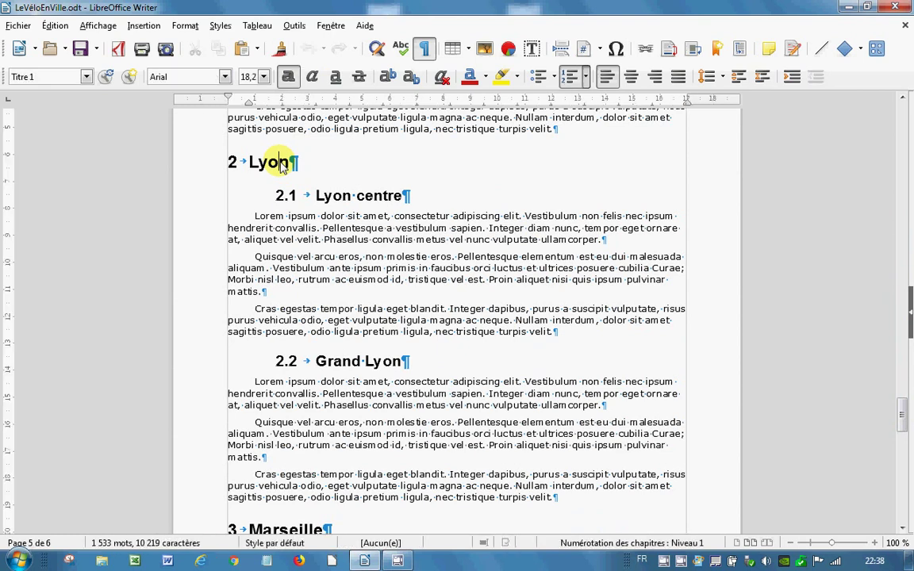
key(F11)
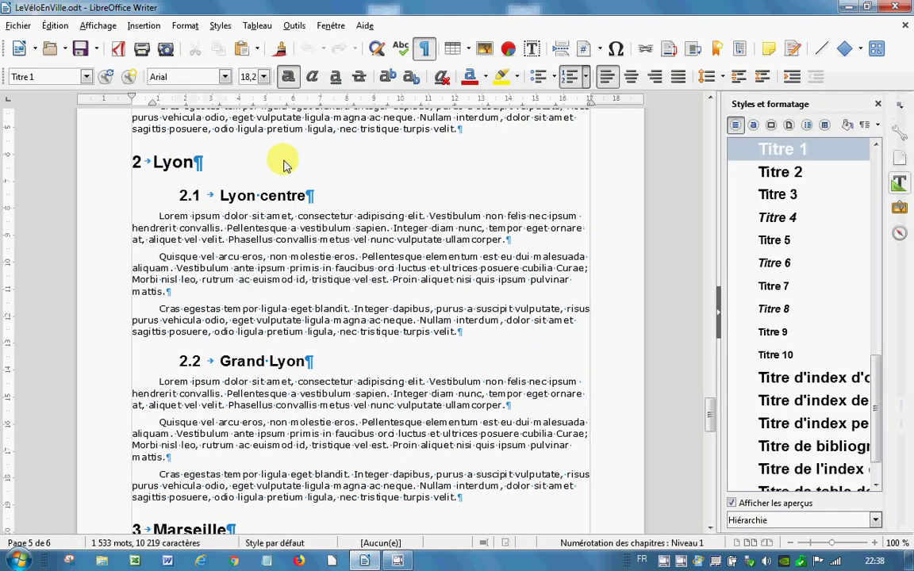
right_click(784, 151)
click(819, 169)
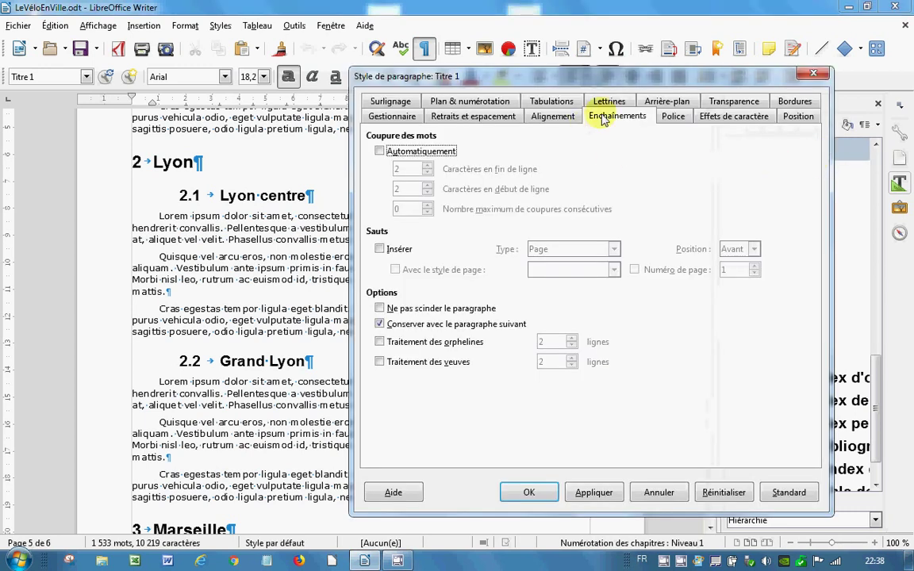
click(397, 248)
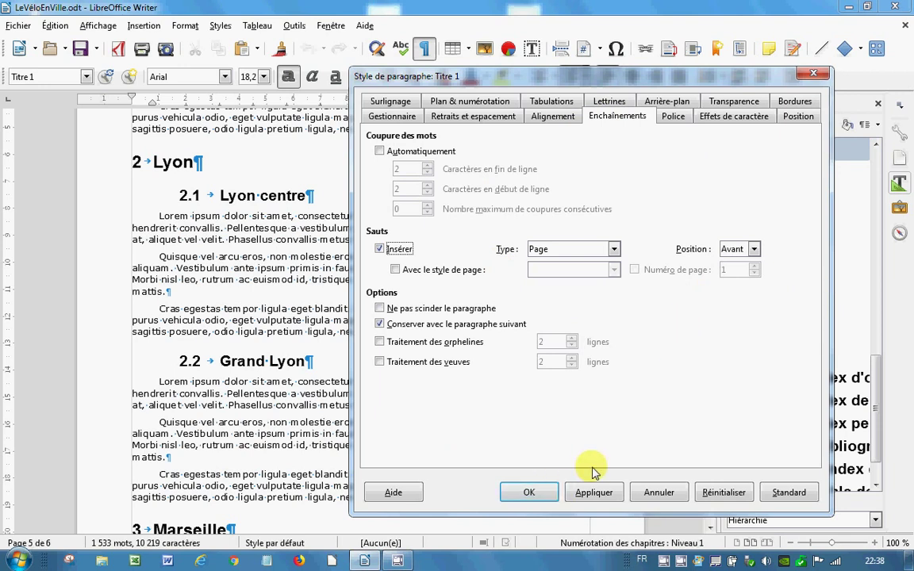
click(528, 492)
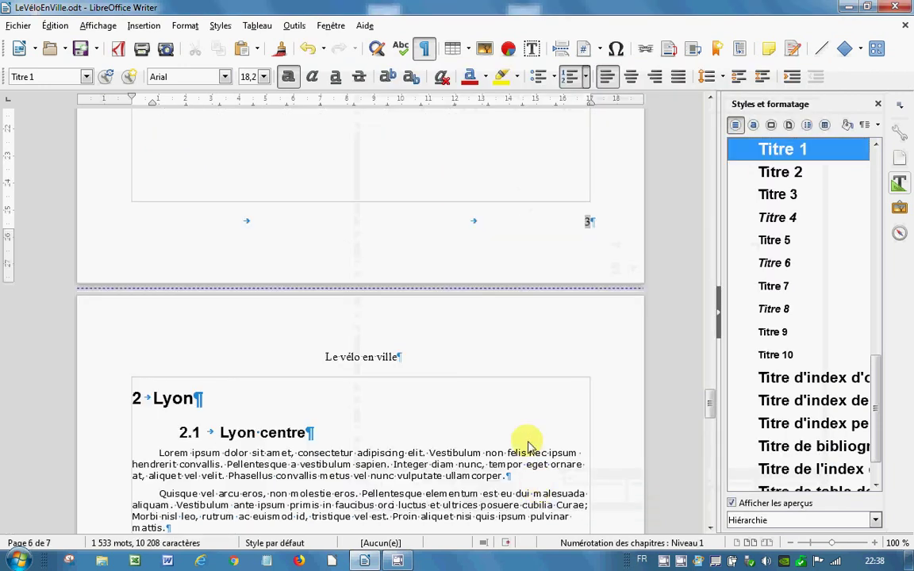
Step: Enable the "Ne pas scinder le paragraphe" option in the Corps de texte paragraph style
scroll(516, 432, down, 10)
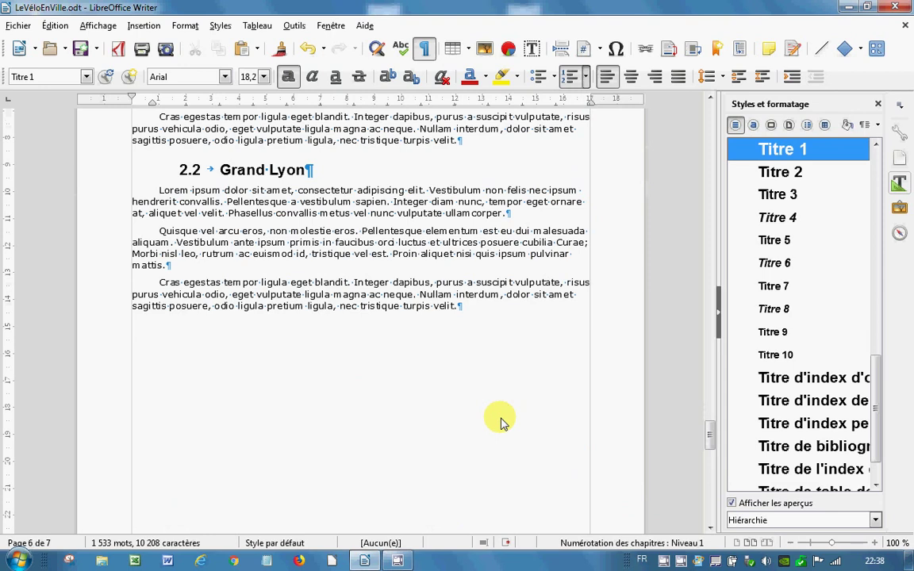
scroll(500, 422, down, 15)
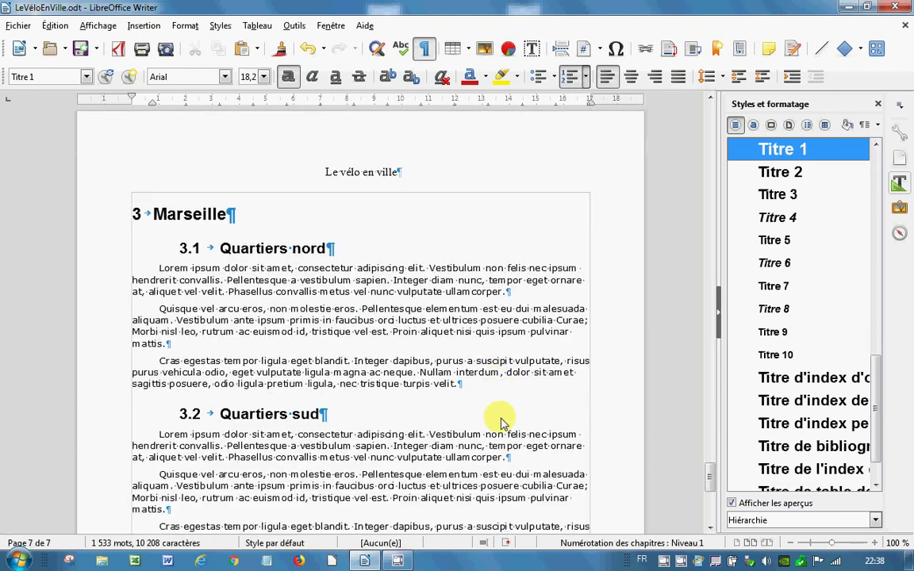
scroll(500, 422, up, 7)
scroll(501, 422, up, 20)
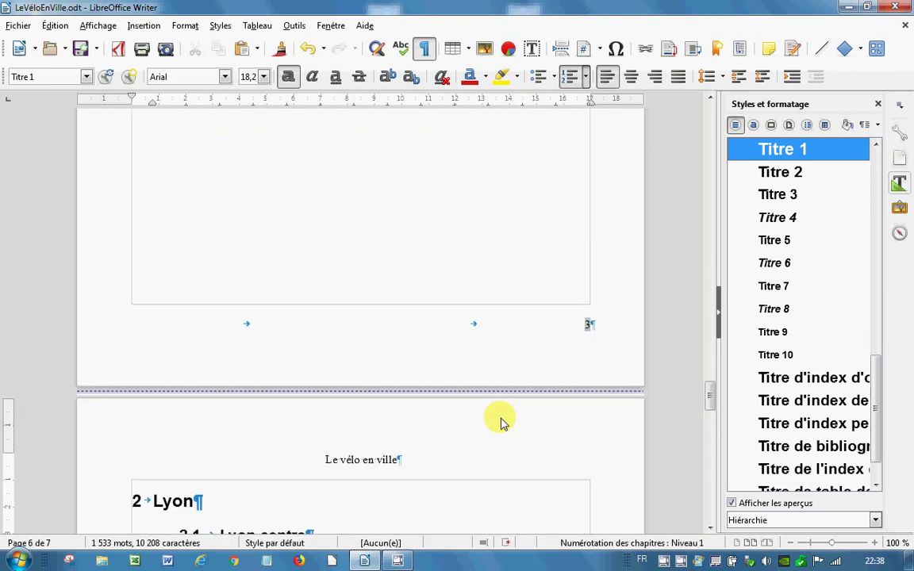
scroll(501, 422, up, 5)
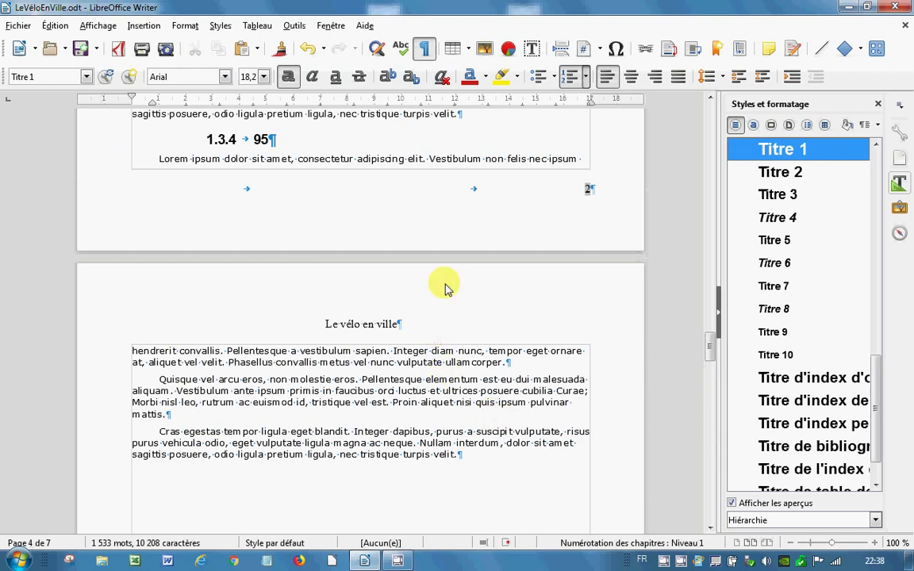
click(531, 165)
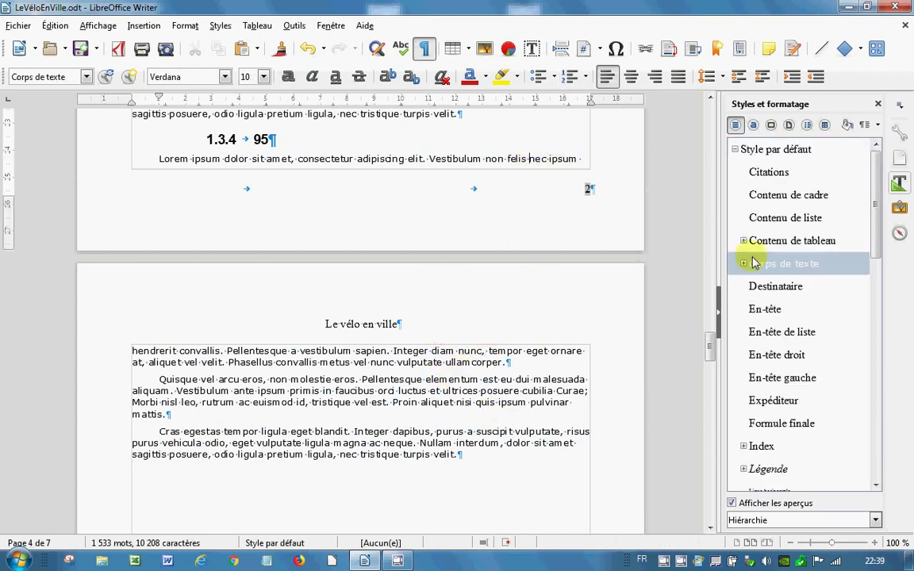
right_click(780, 268)
click(812, 288)
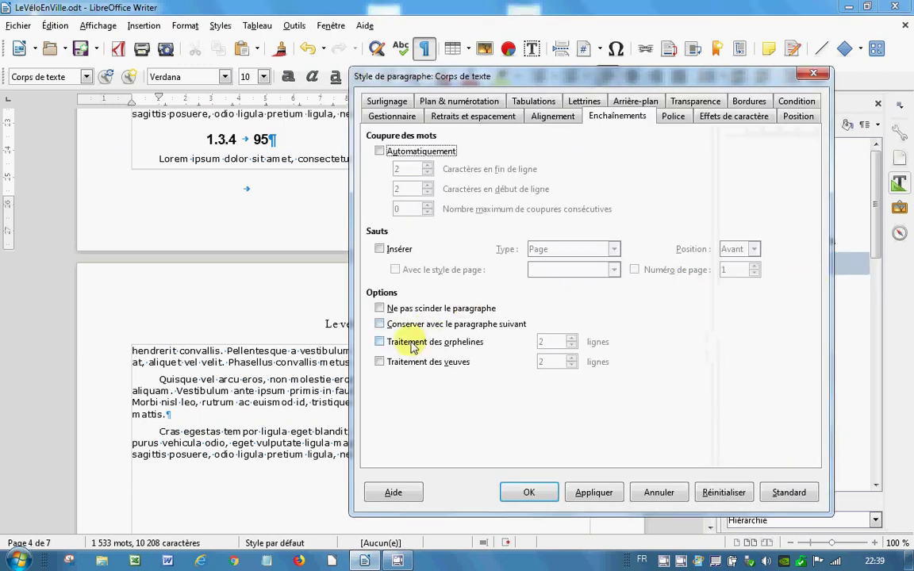
click(381, 309)
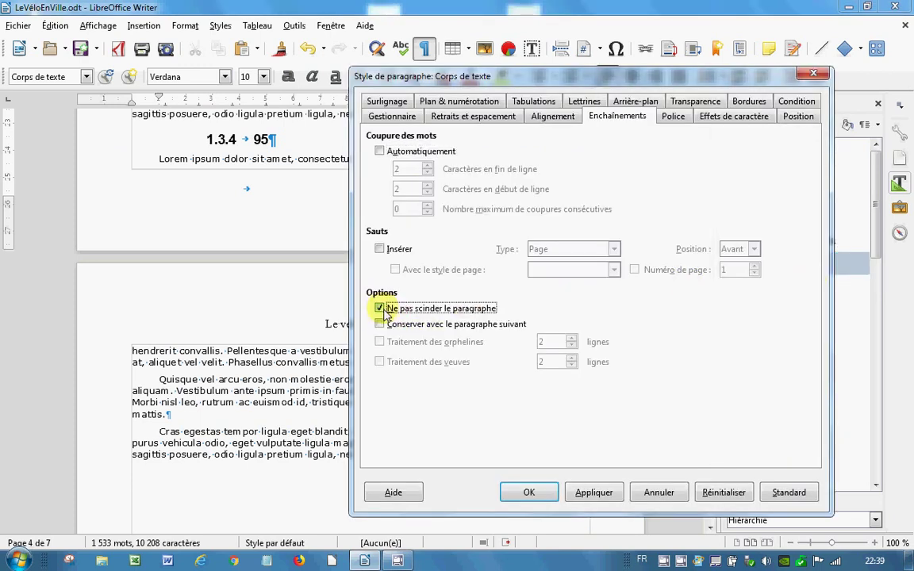
click(593, 492)
click(529, 492)
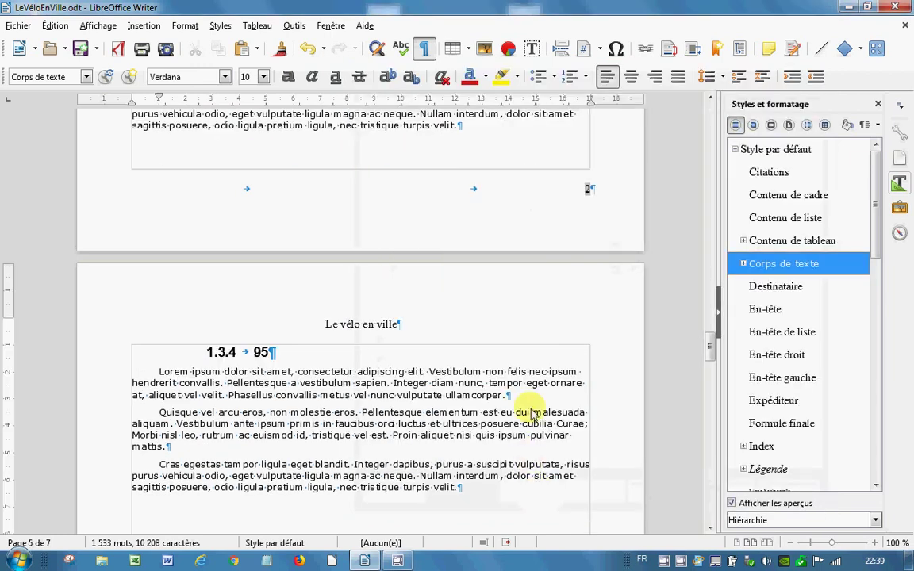
Step: Add a centred line of five asterisks (*****) in the last empty paragraph of the document
scroll(526, 408, down, 10)
scroll(523, 383, down, 20)
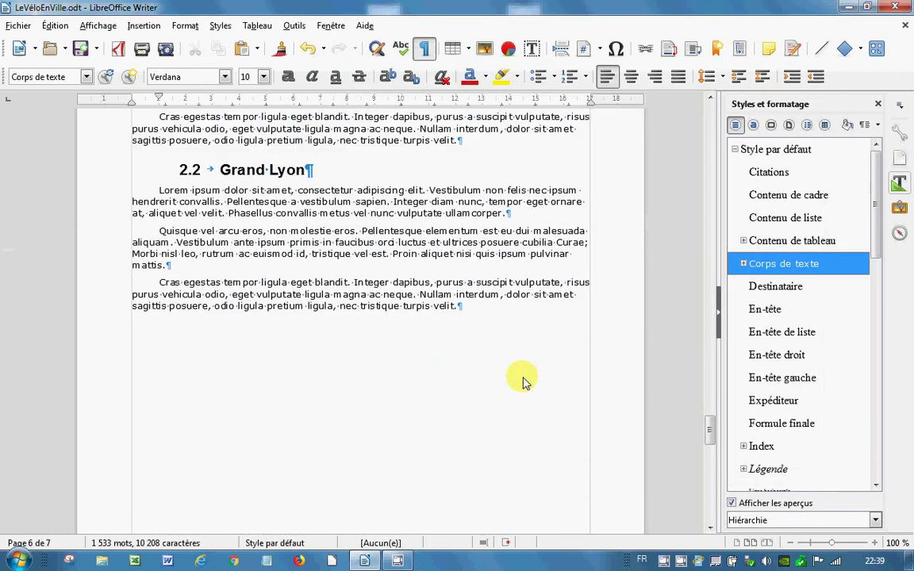
scroll(522, 383, down, 8)
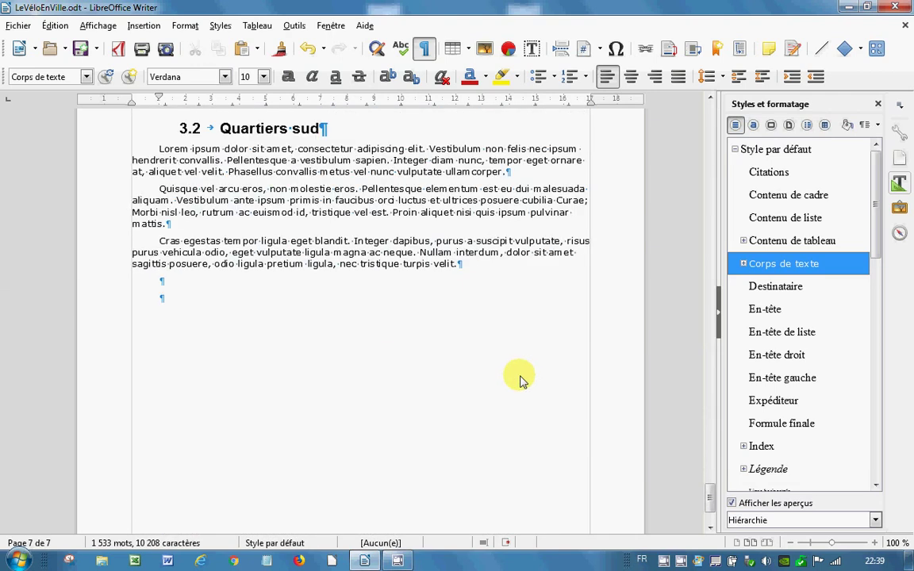
click(256, 300)
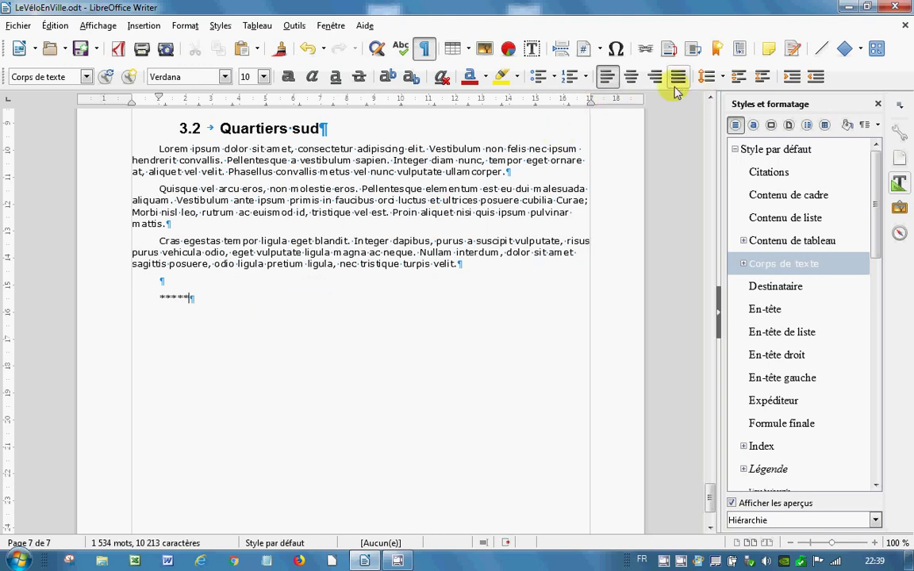
click(631, 77)
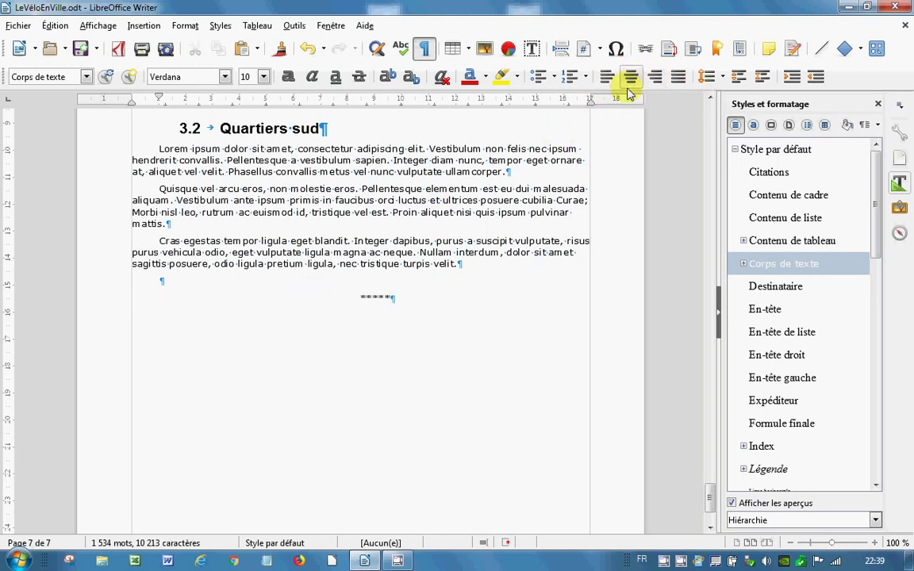
Step: Add a centred ***** line below the table of contents on page 2 and update the table of contents
key(ctrl+Home)
scroll(519, 206, down, 10)
scroll(520, 206, down, 12)
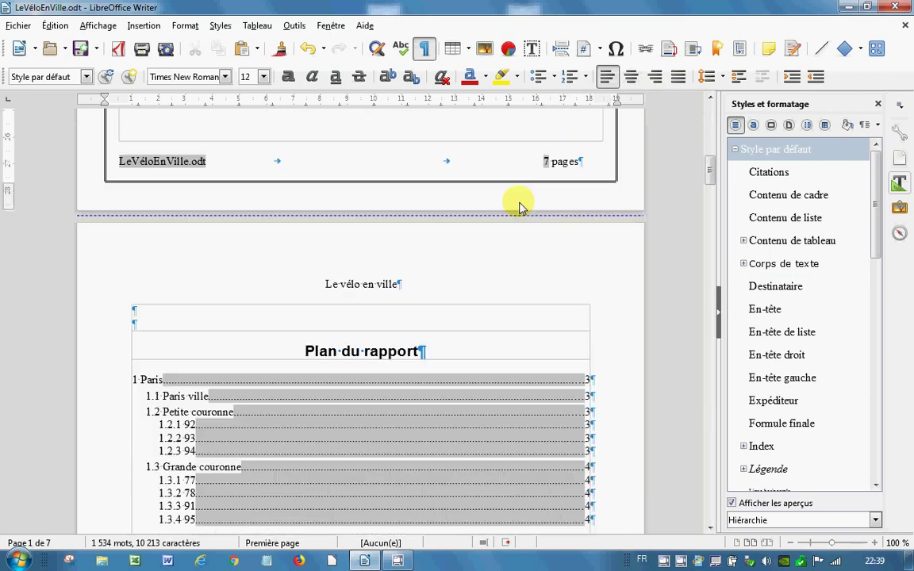
click(297, 365)
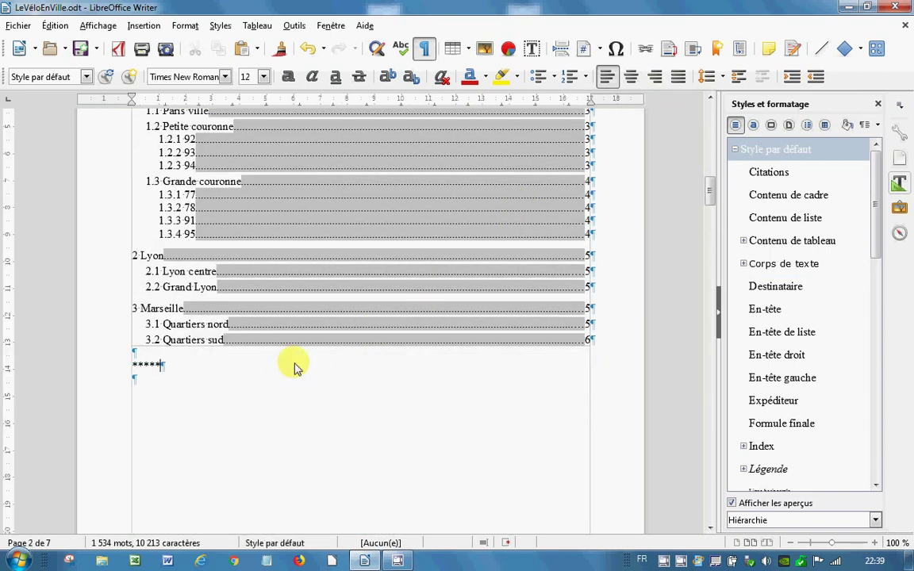
click(632, 87)
scroll(533, 181, up, 2)
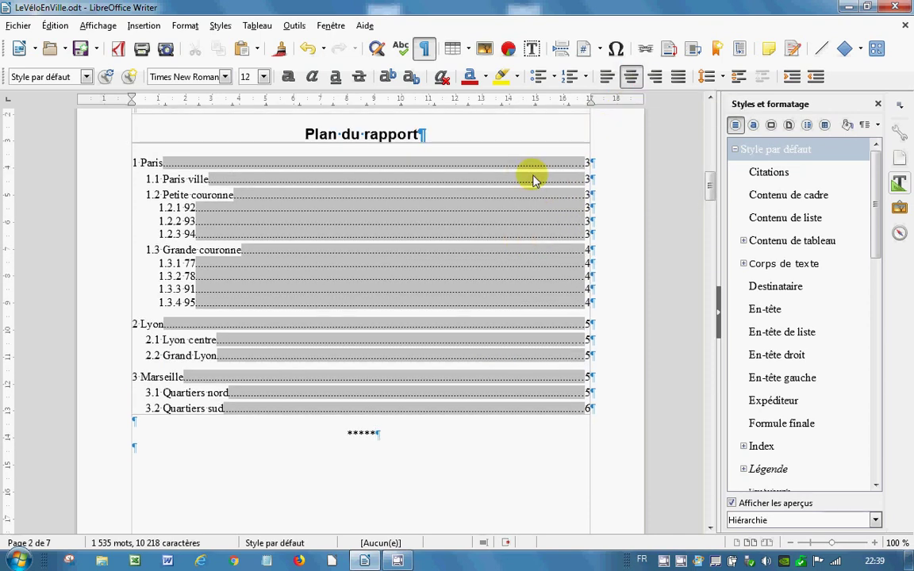
right_click(516, 185)
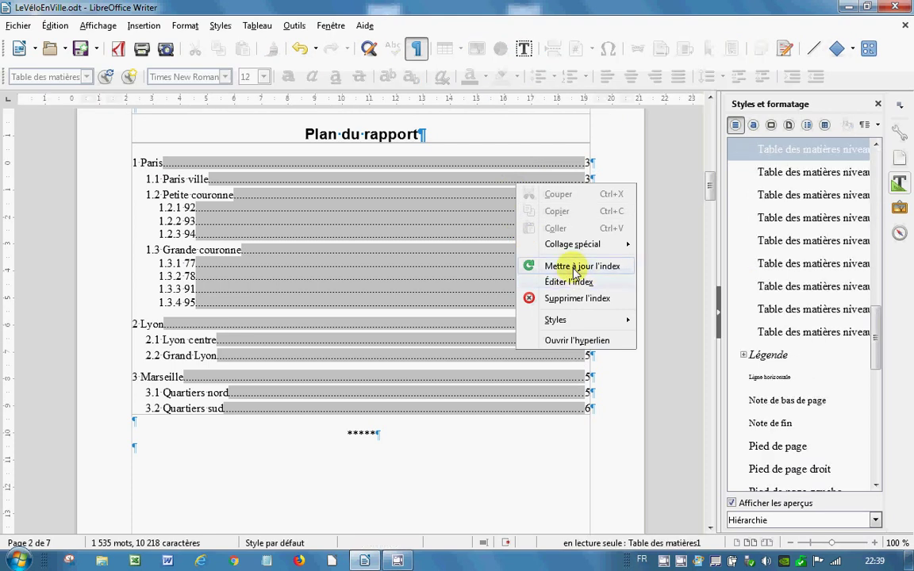
click(574, 266)
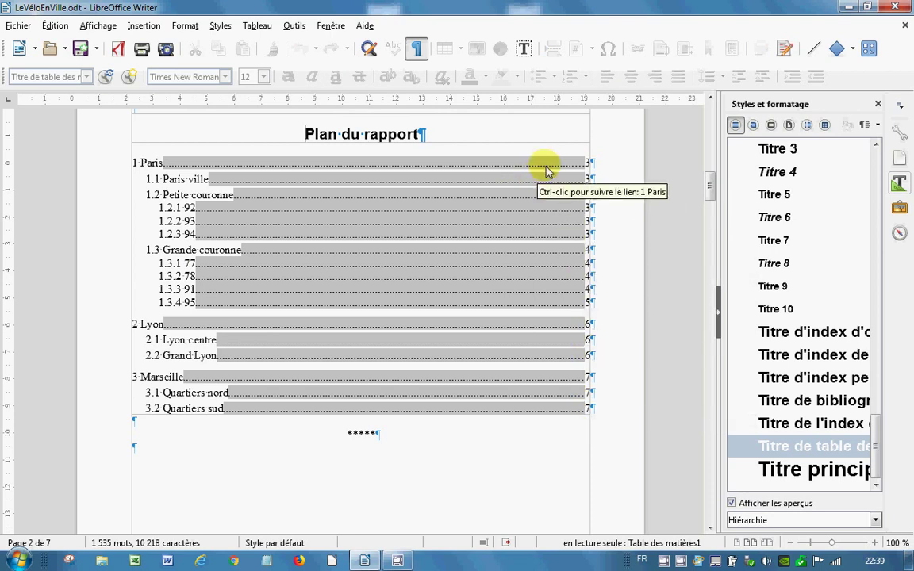
Step: Set the Correction of the page number field in the page 3 footer to 0
scroll(546, 171, down, 18)
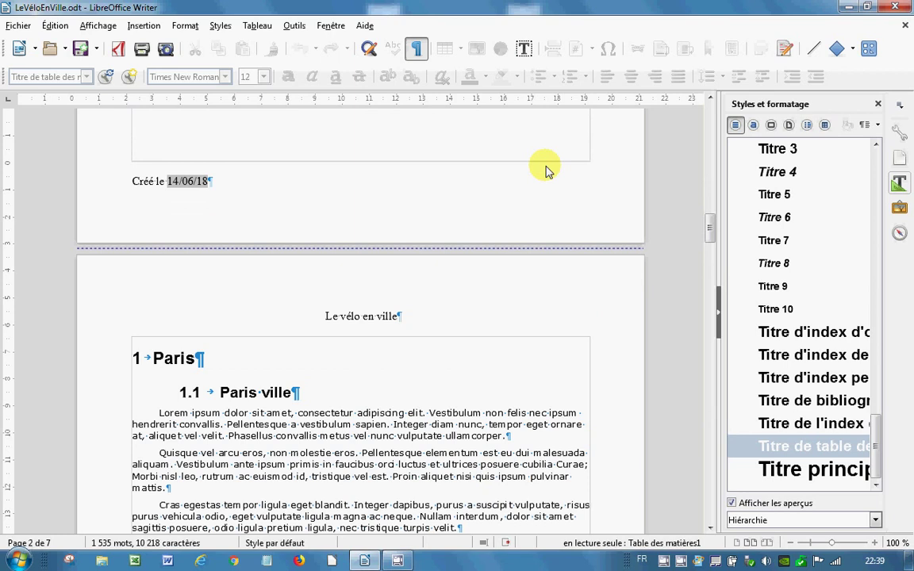
scroll(546, 171, down, 6)
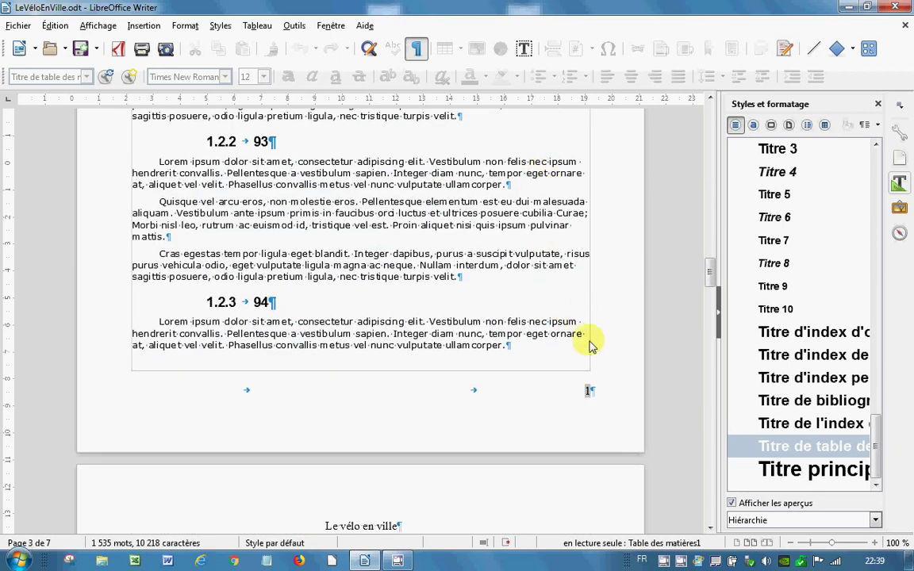
double_click(586, 390)
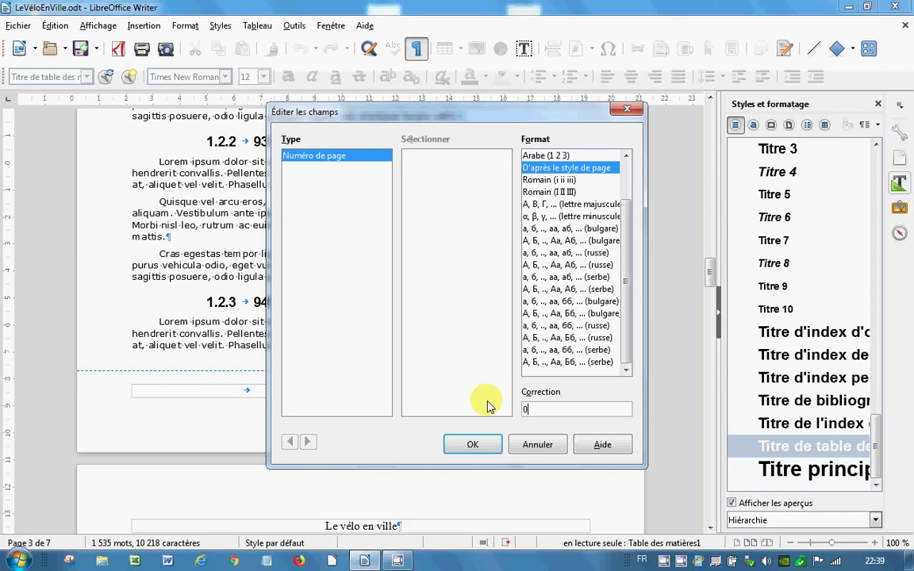
click(474, 444)
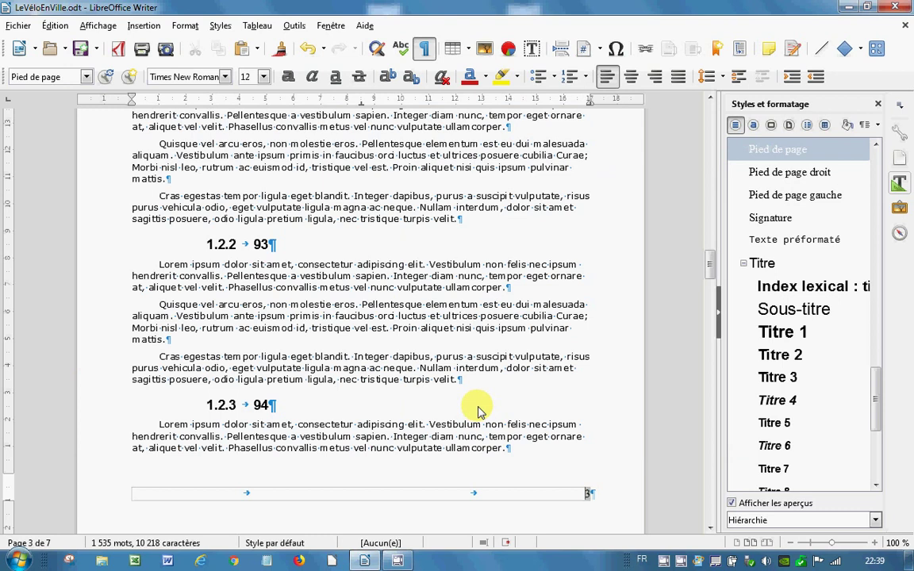
Step: Hide the formatting marks, return to the start of the document and collapse the styles sidebar
scroll(478, 410, up, 12)
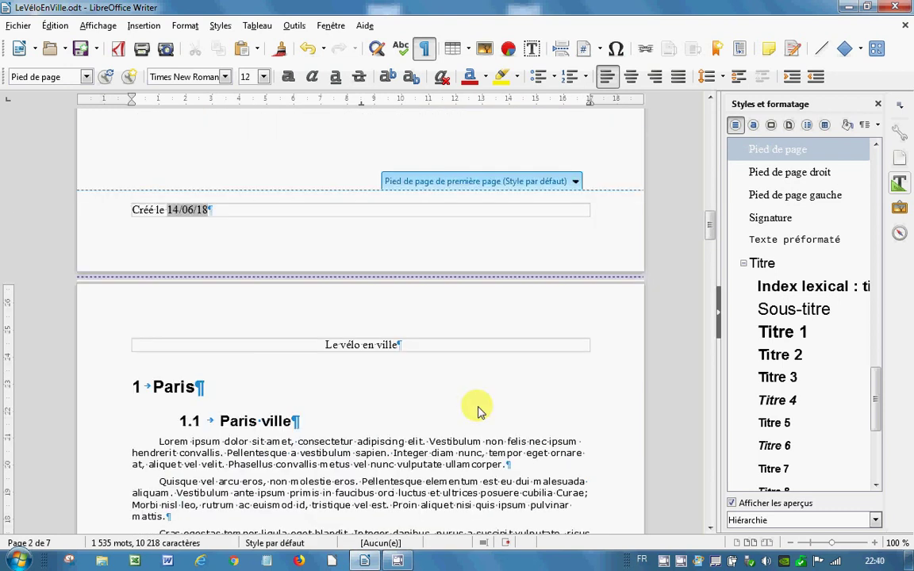
scroll(478, 410, down, 13)
scroll(515, 350, up, 15)
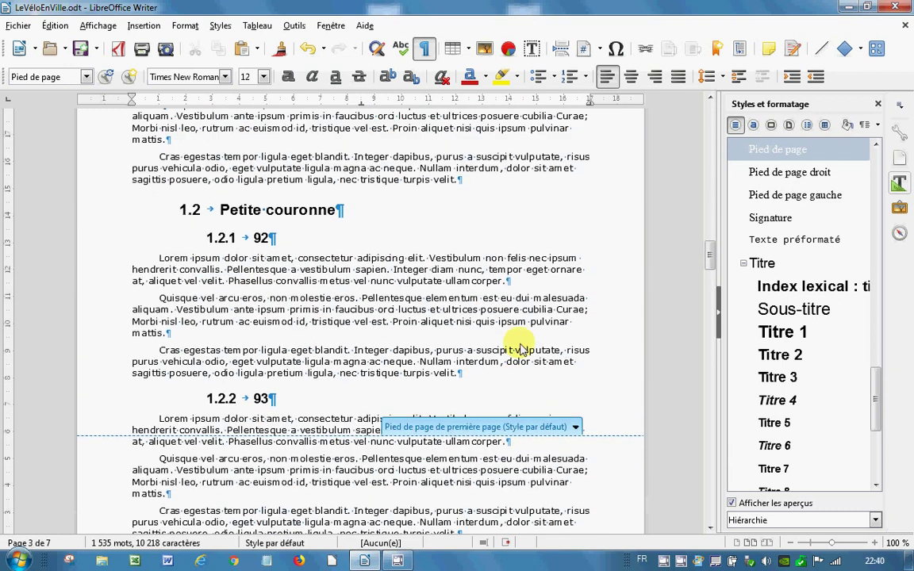
scroll(519, 349, up, 5)
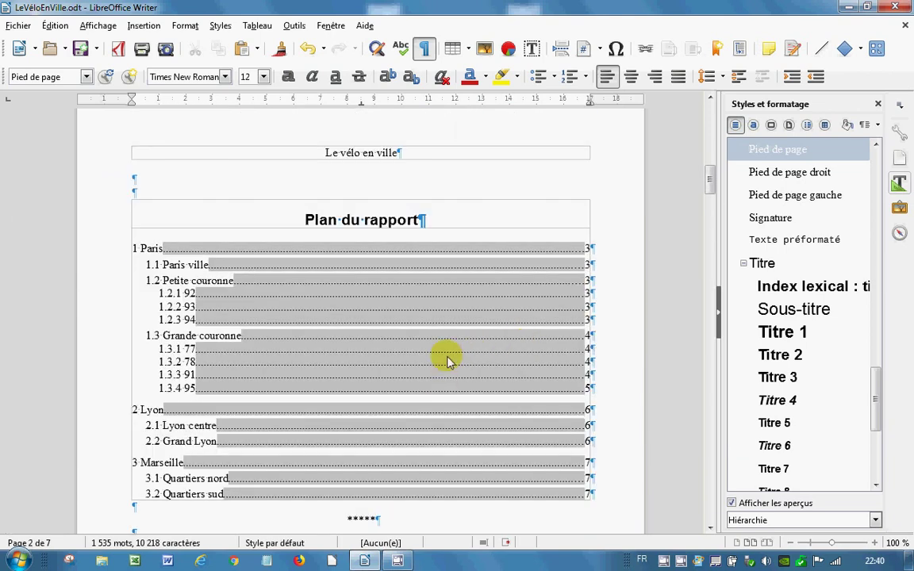
click(423, 51)
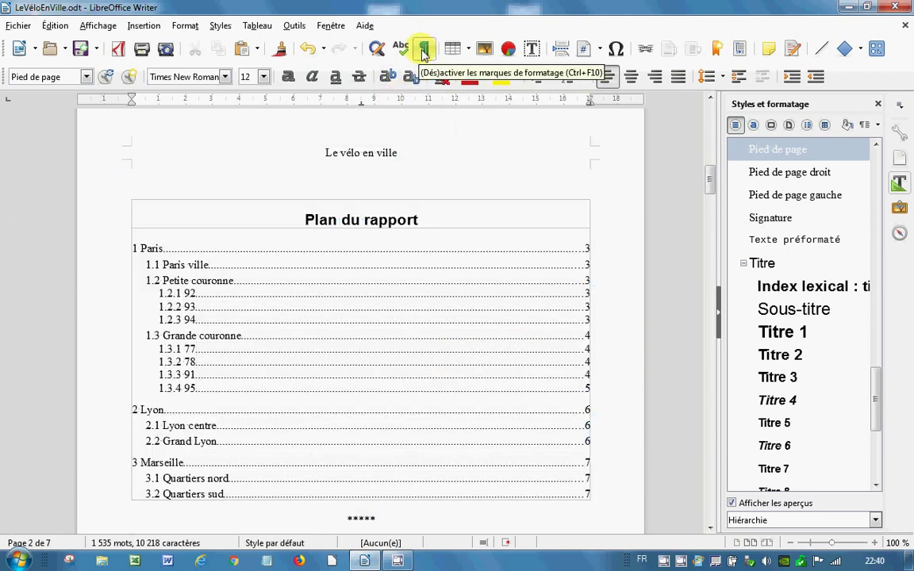
key(ctrl+Home)
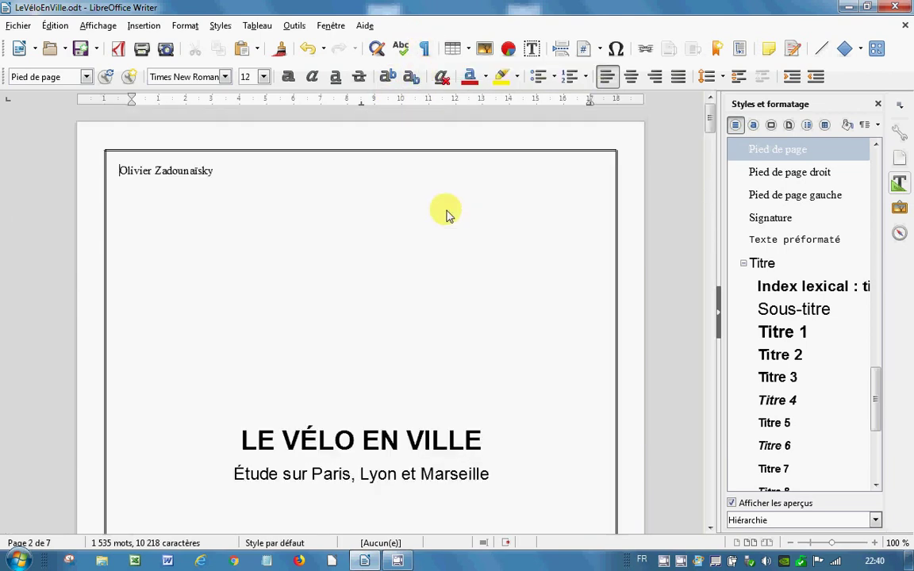
click(716, 311)
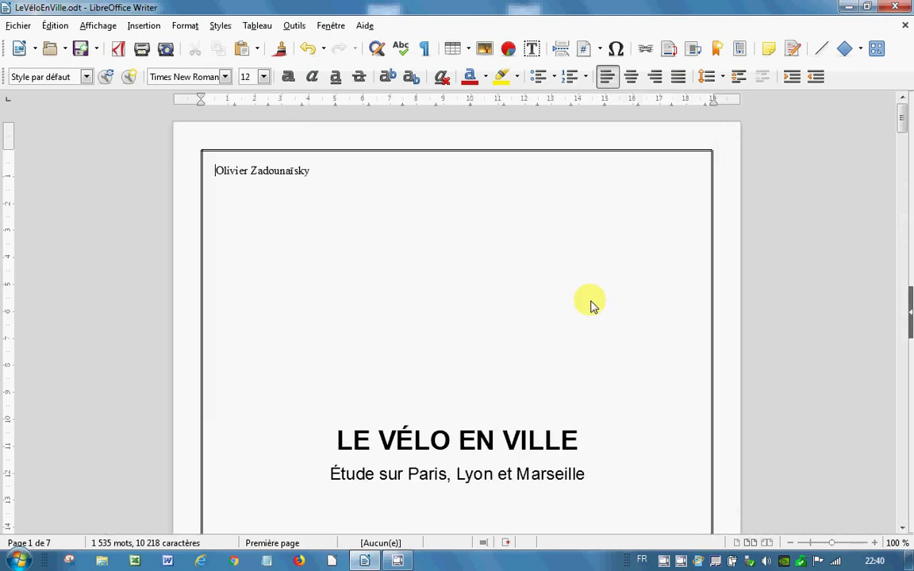